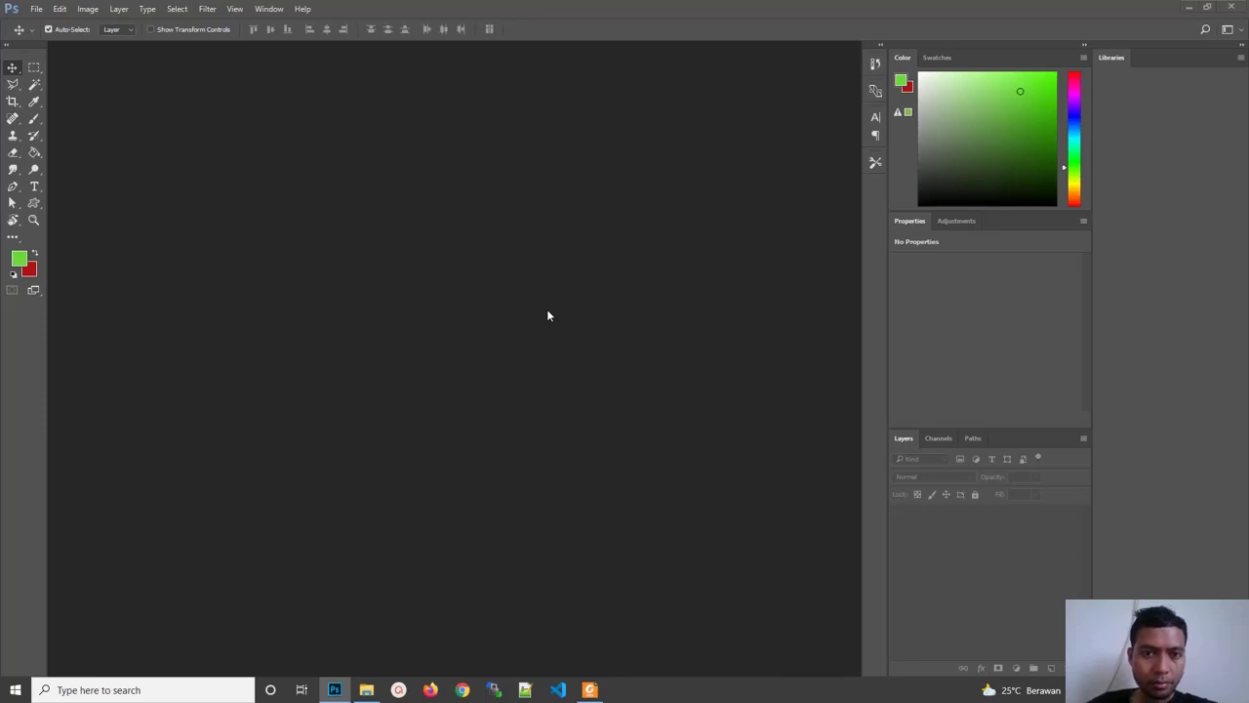
Create a new document named 'Pop Art', 250 × 250 px at 72 ppi
{"action": "left_click", "coordinate": [37, 10]}
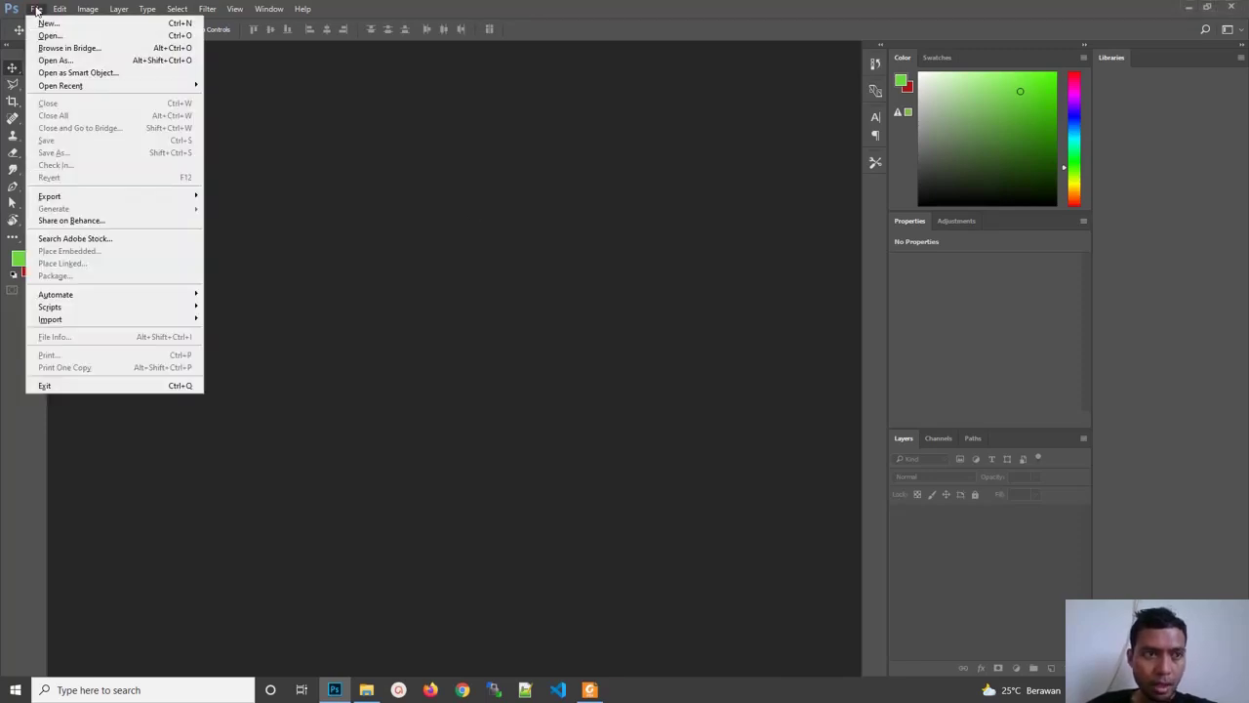
{"action": "left_click", "coordinate": [43, 22]}
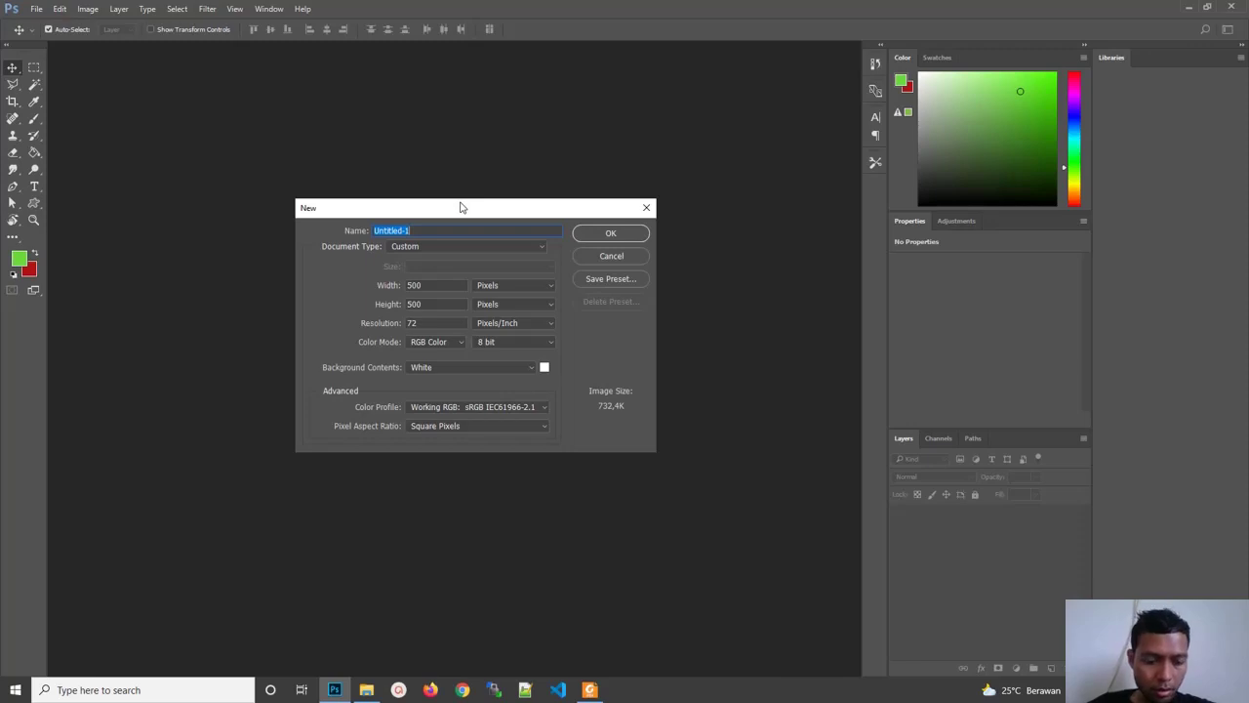
{"action": "type", "text": "a"}
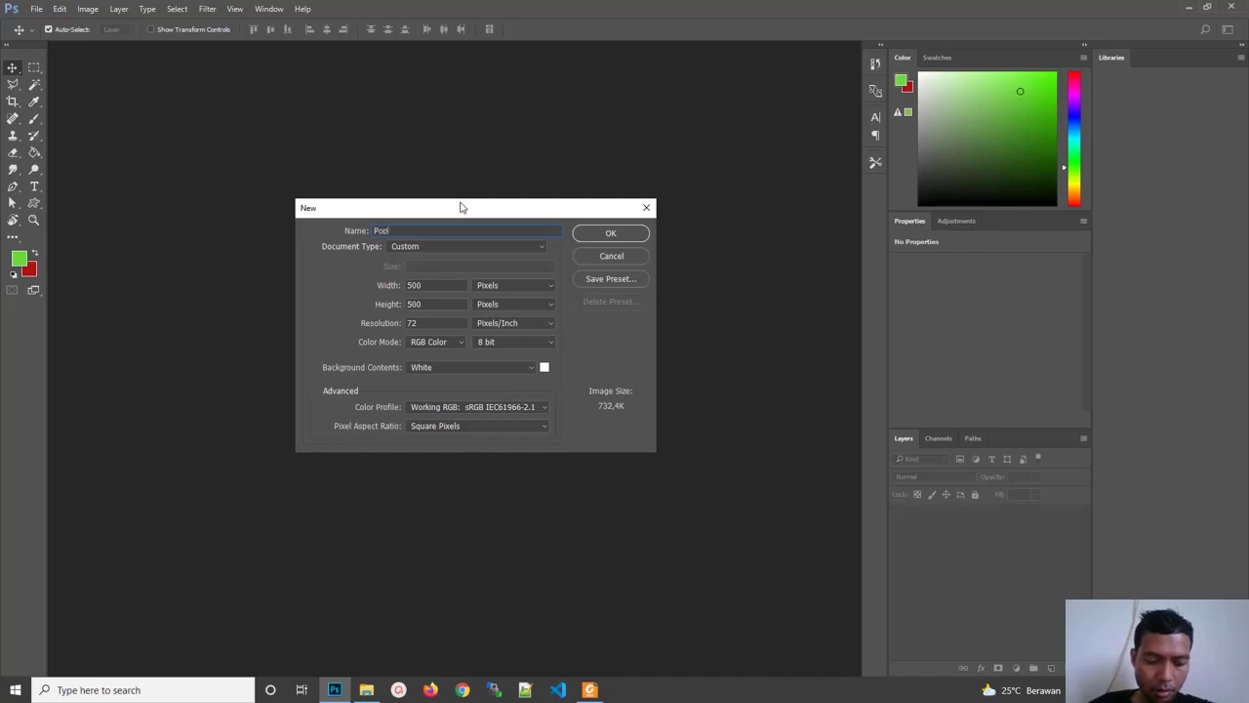
{"action": "type", "text": "rt"}
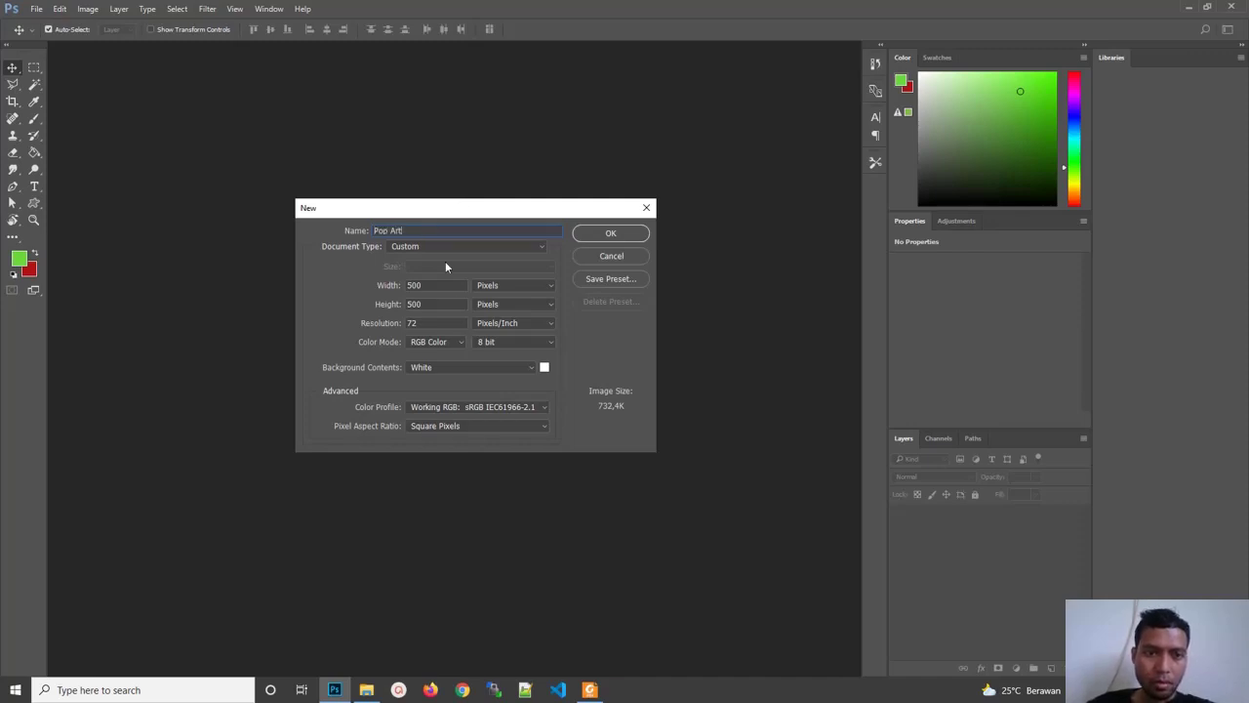
{"action": "double_click", "coordinate": [421, 284]}
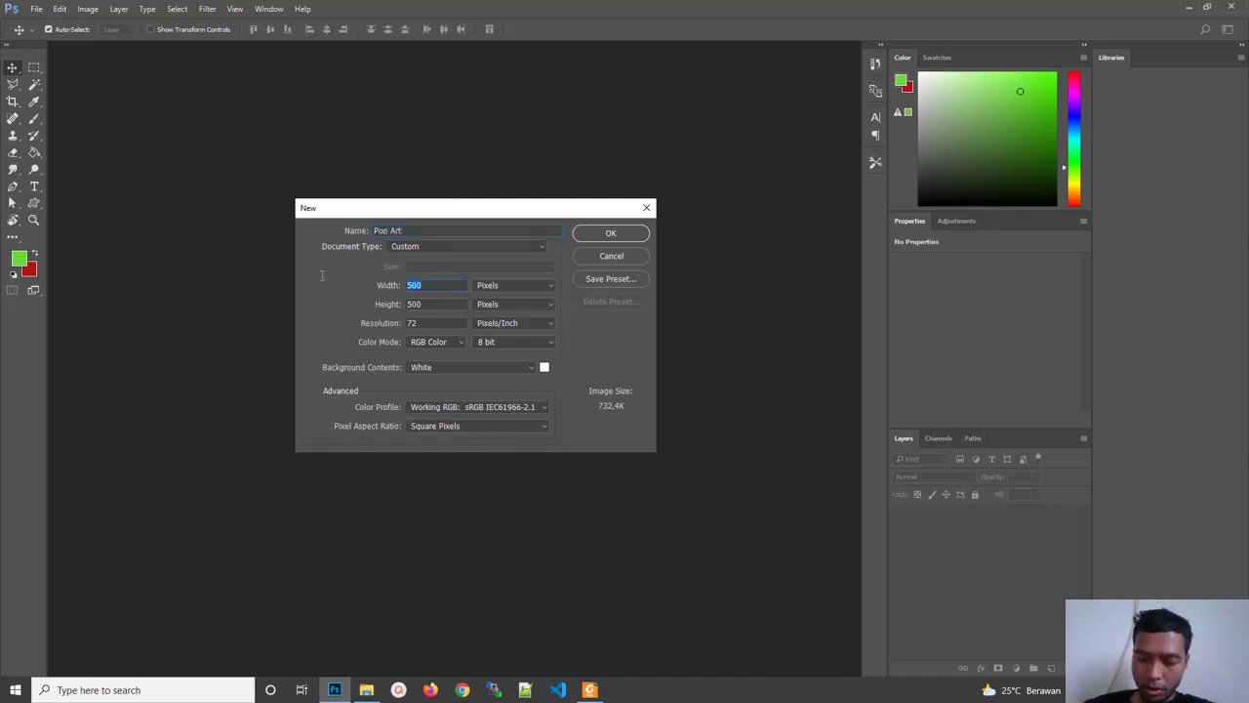
{"action": "key", "text": "Num_Lock"}
{"action": "type", "text": "250"}
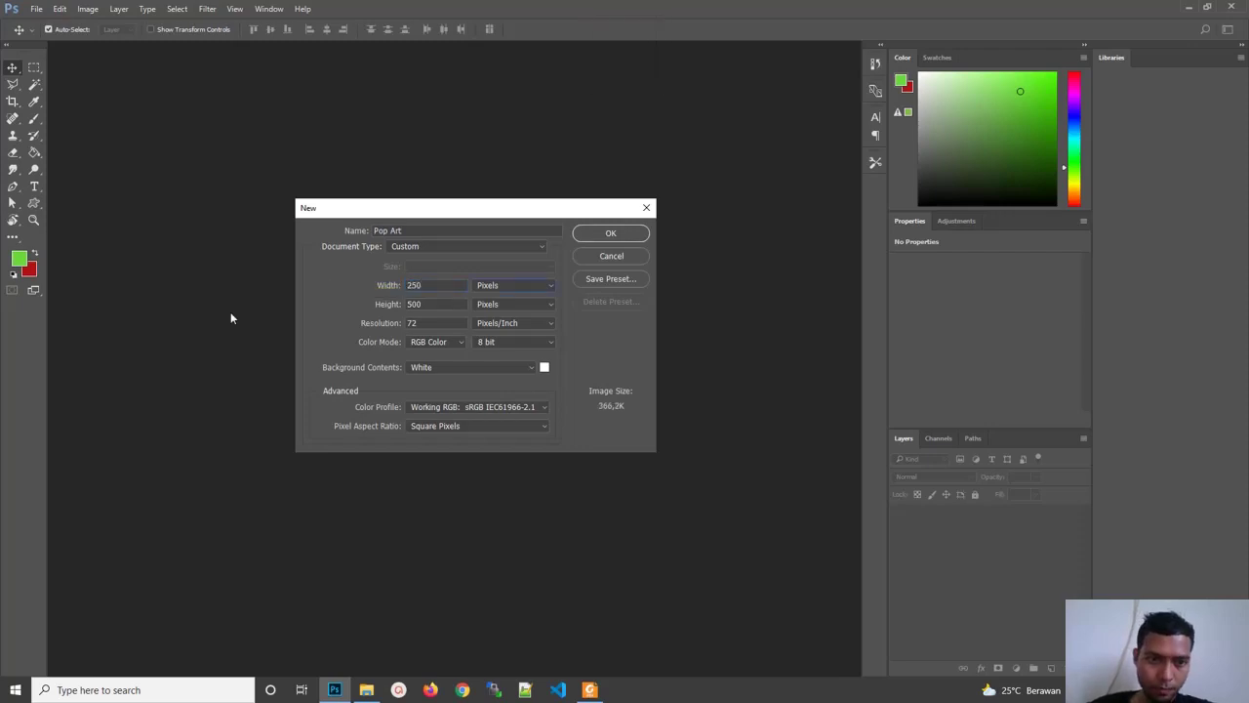
{"action": "double_click", "coordinate": [441, 304]}
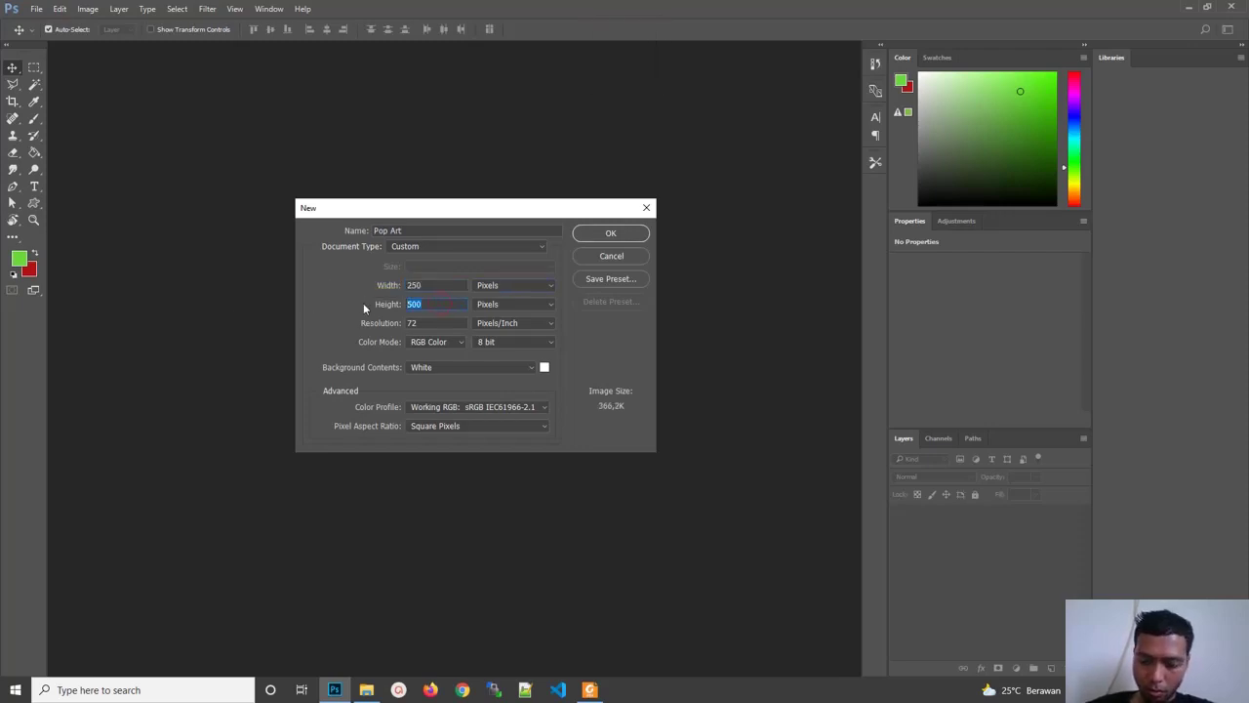
{"action": "type", "text": "250"}
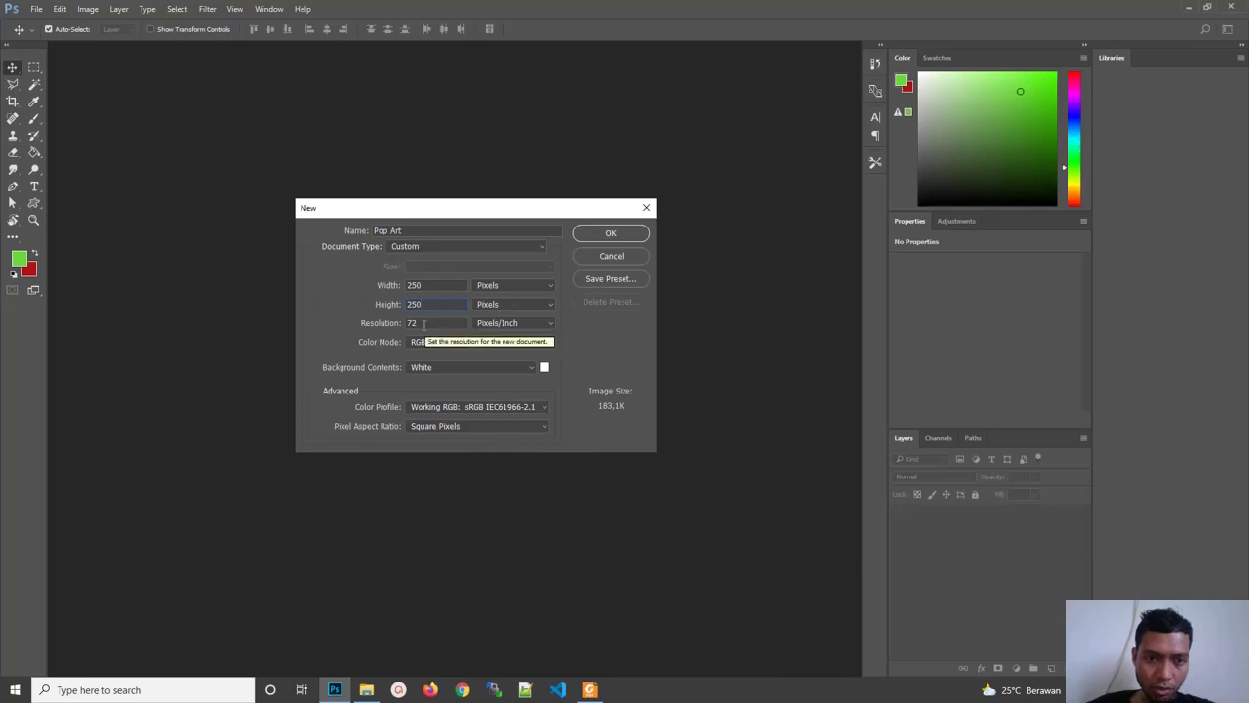
{"action": "double_click", "coordinate": [422, 324]}
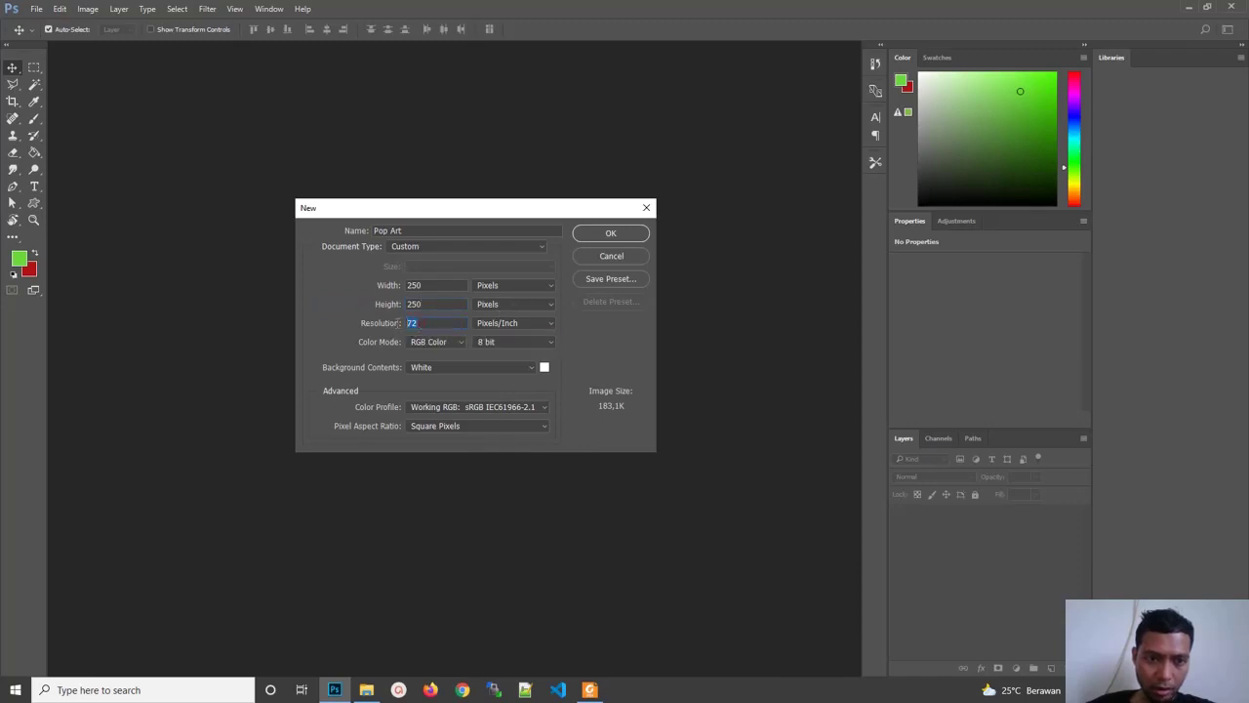
{"action": "type", "text": "72"}
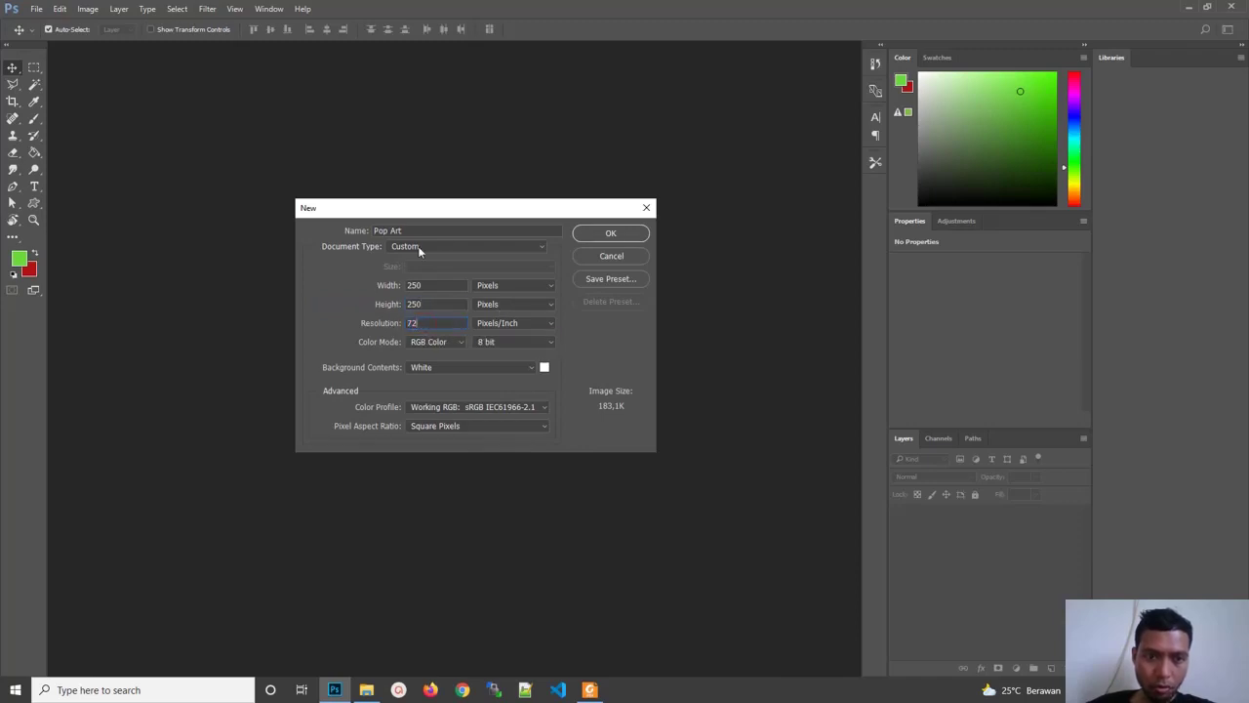
{"action": "left_click", "coordinate": [625, 235]}
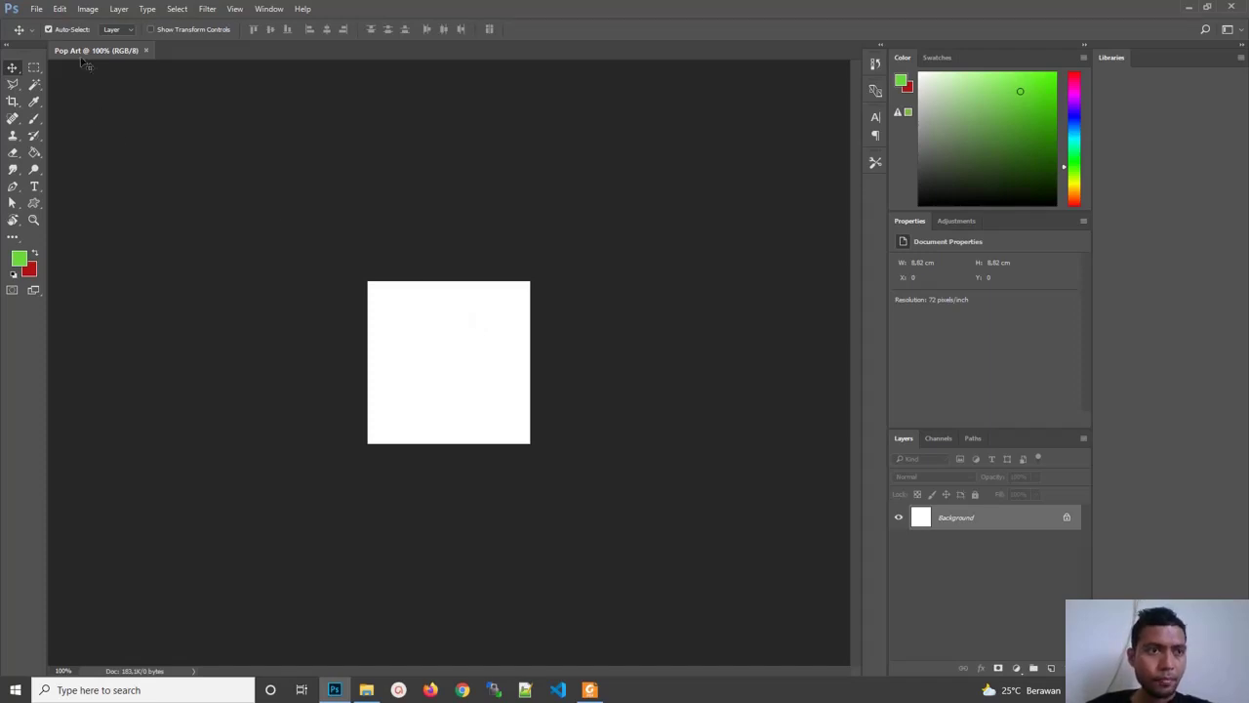
Open the portrait L1_Photo1.jpg from the references folder
{"action": "left_click", "coordinate": [39, 10]}
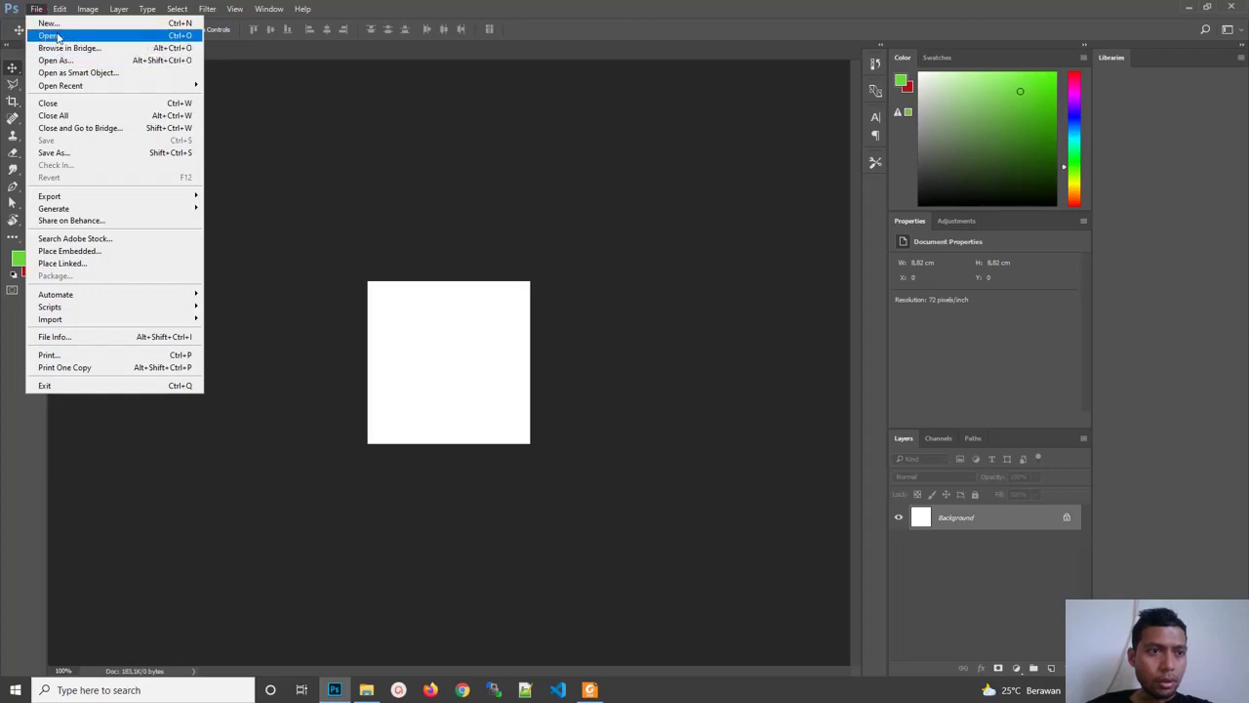
{"action": "left_click", "coordinate": [60, 37]}
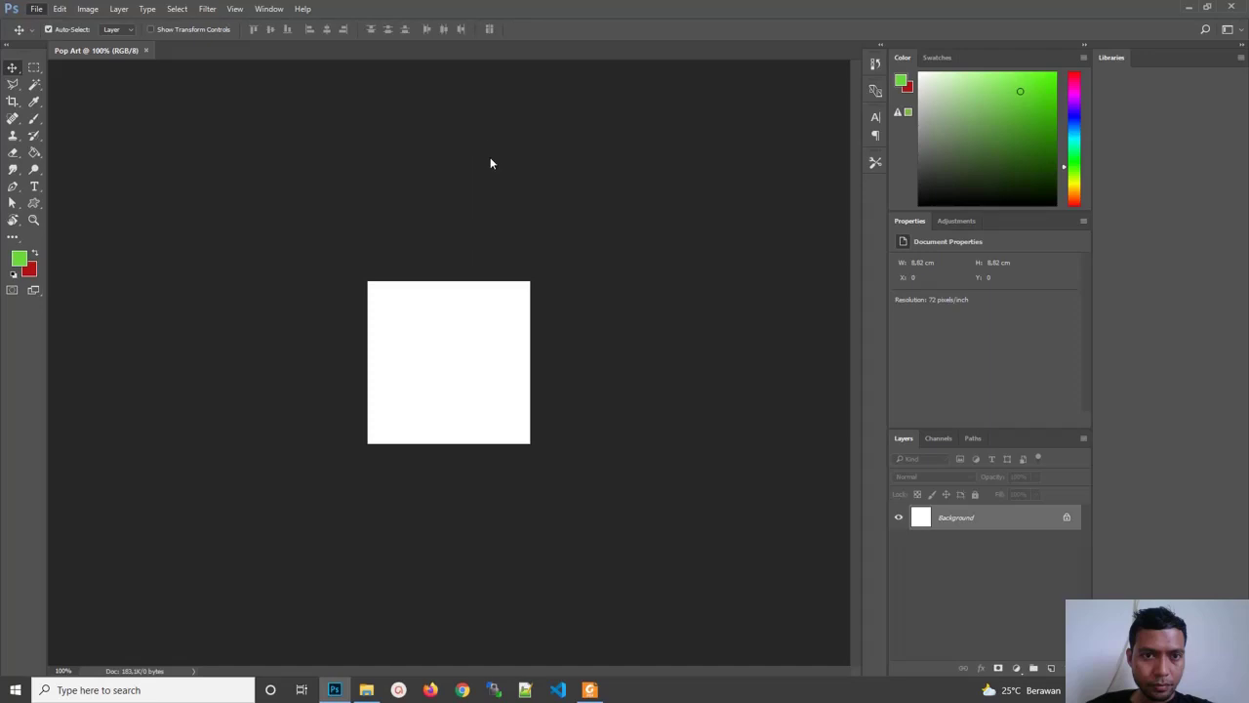
{"action": "key", "text": "ctrl+o"}
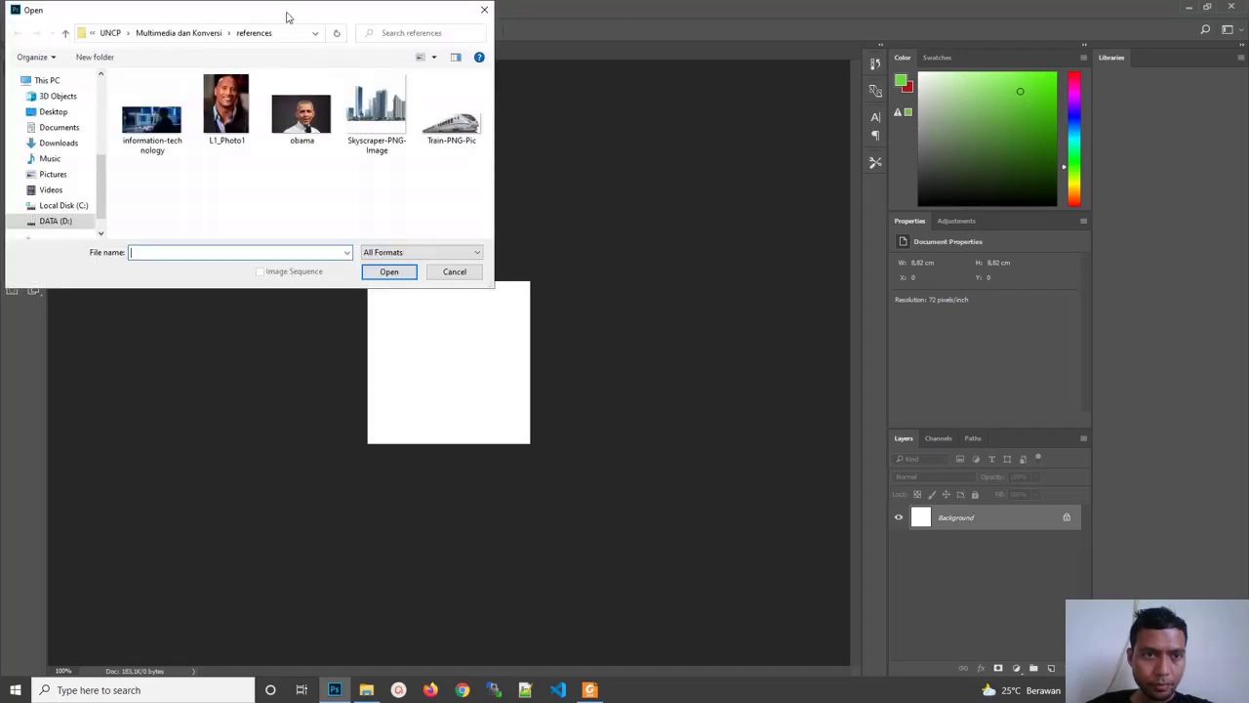
{"action": "left_click", "coordinate": [472, 217]}
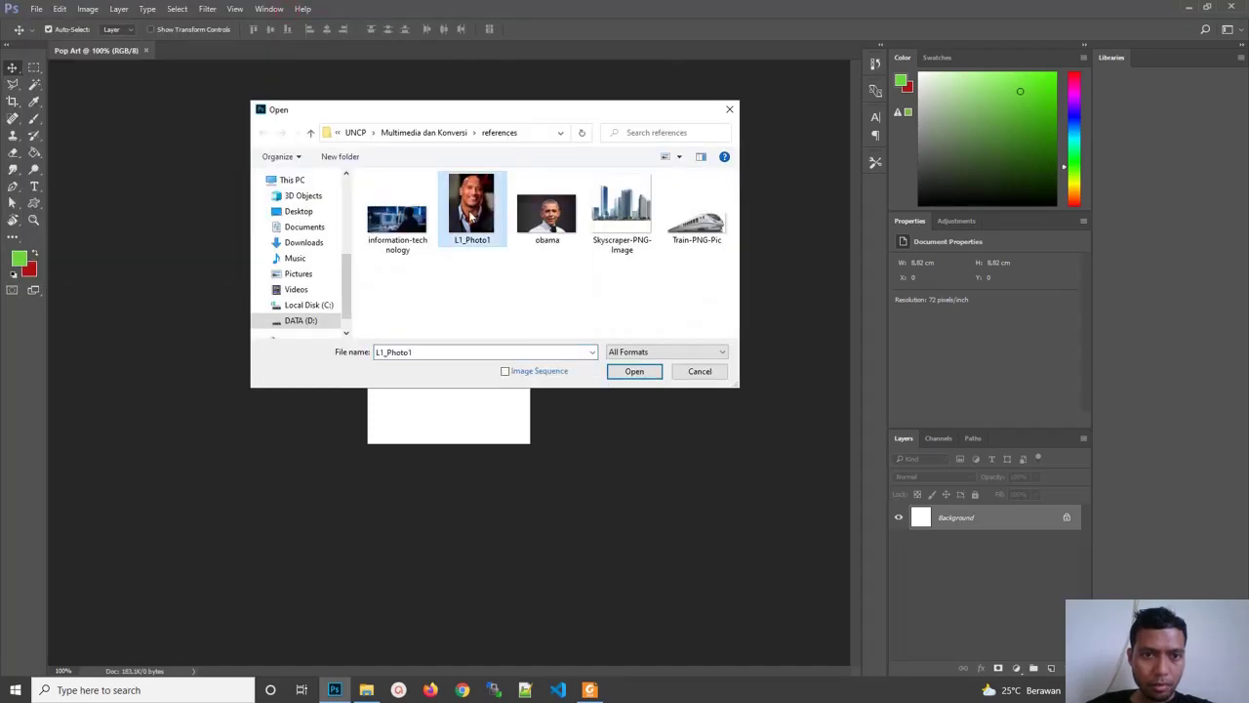
{"action": "left_click", "coordinate": [639, 374]}
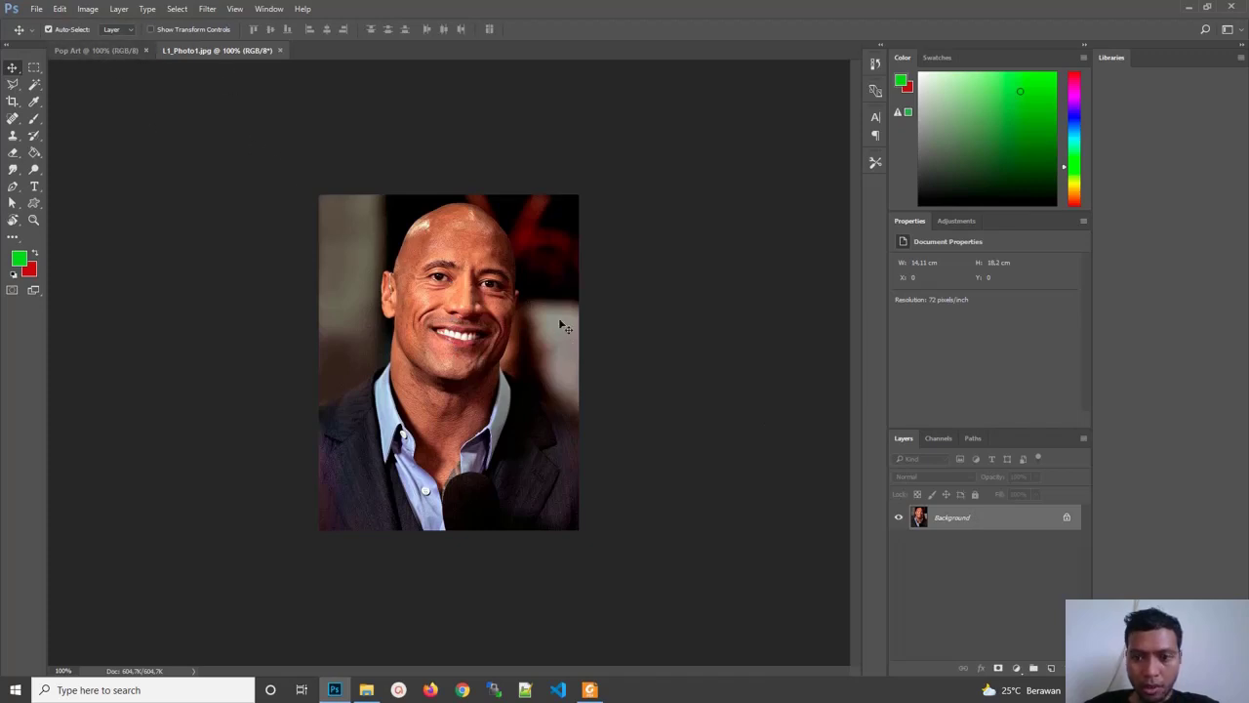
Unlock the portrait's Background as Layer 0 and drag it to the Pop Art tab
{"action": "double_click", "coordinate": [1032, 516]}
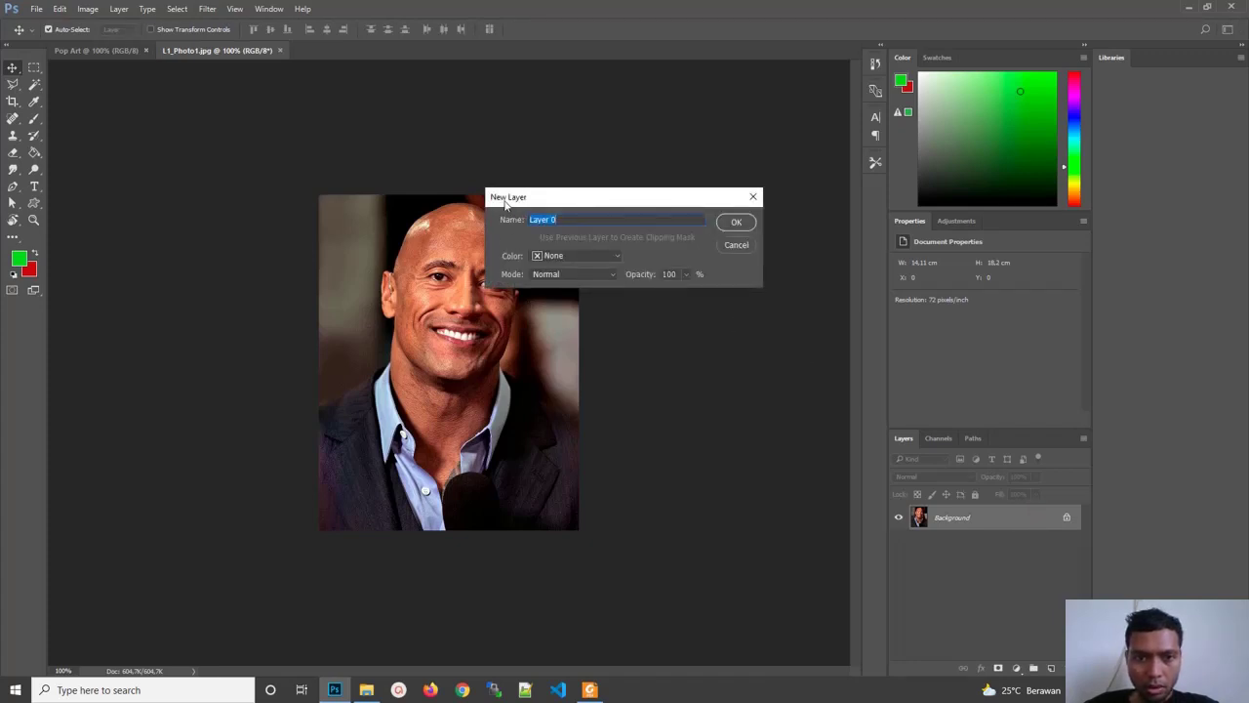
{"action": "left_click", "coordinate": [735, 222]}
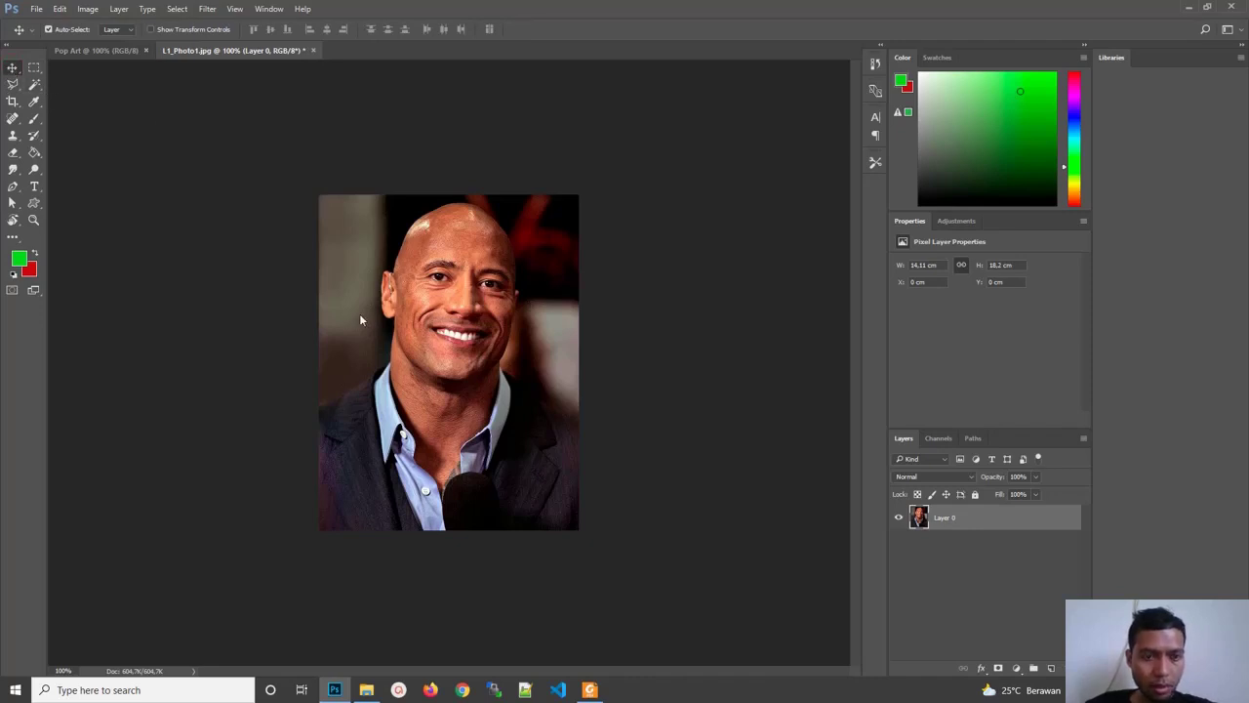
{"action": "mouse_move", "coordinate": [398, 308]}
{"action": "left_mouse_down"}
{"action": "mouse_move", "coordinate": [217, 122]}
{"action": "mouse_move", "coordinate": [119, 53]}
{"action": "left_mouse_up"}
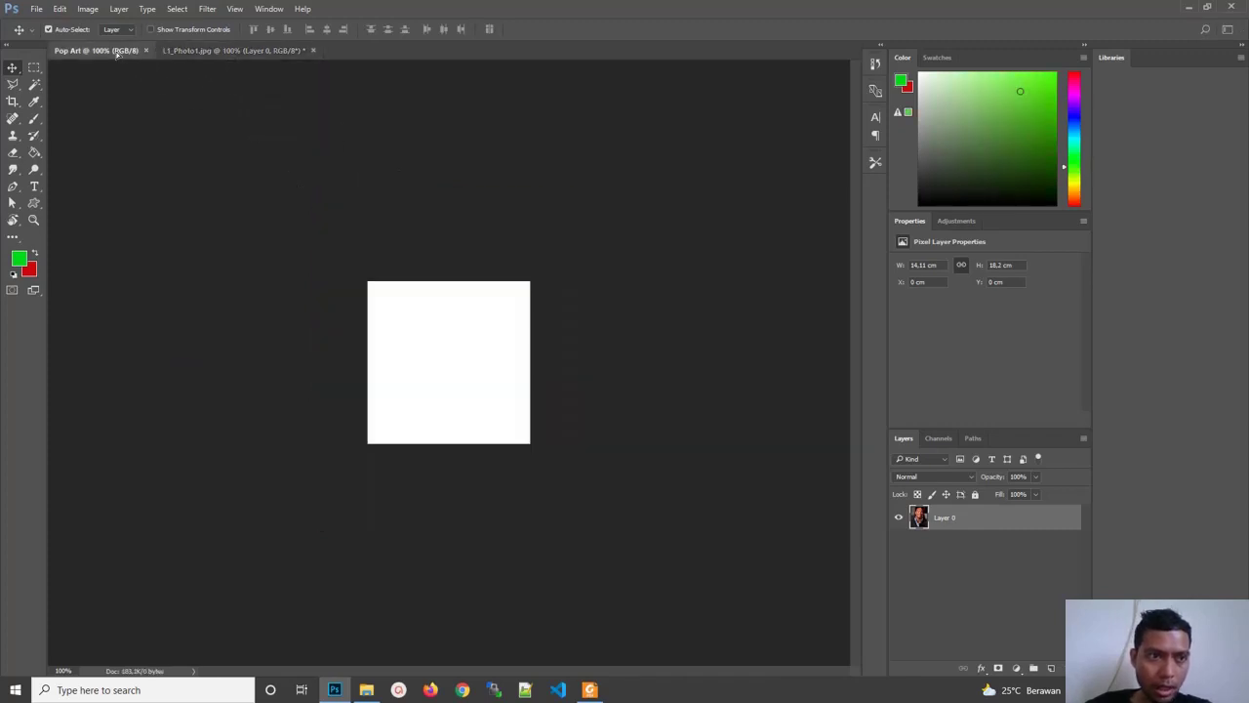
Drop the portrait onto the Pop Art canvas as Layer 1 and enter Free Transform
{"action": "left_click_drag", "start_coordinate": [117, 54], "coordinate": [444, 369]}
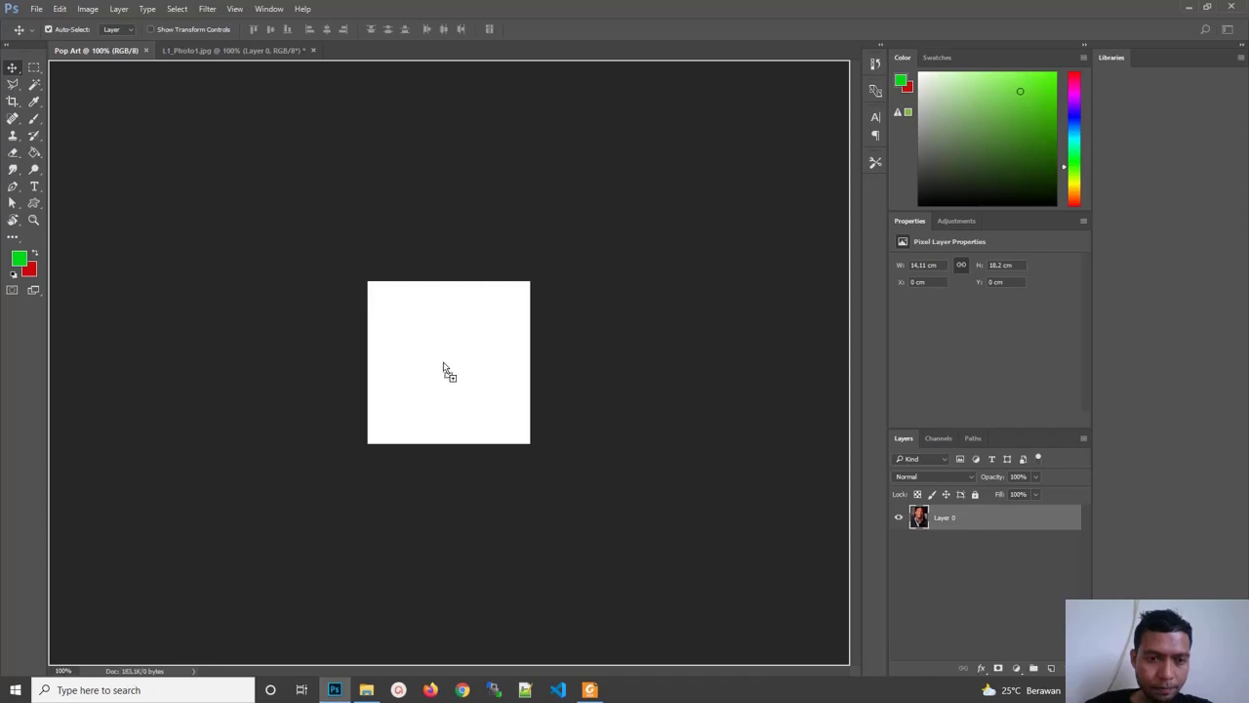
{"action": "mouse_move", "coordinate": [444, 369]}
{"action": "left_mouse_down"}
{"action": "mouse_move", "coordinate": [448, 356]}
{"action": "mouse_move", "coordinate": [441, 395]}
{"action": "left_mouse_up"}
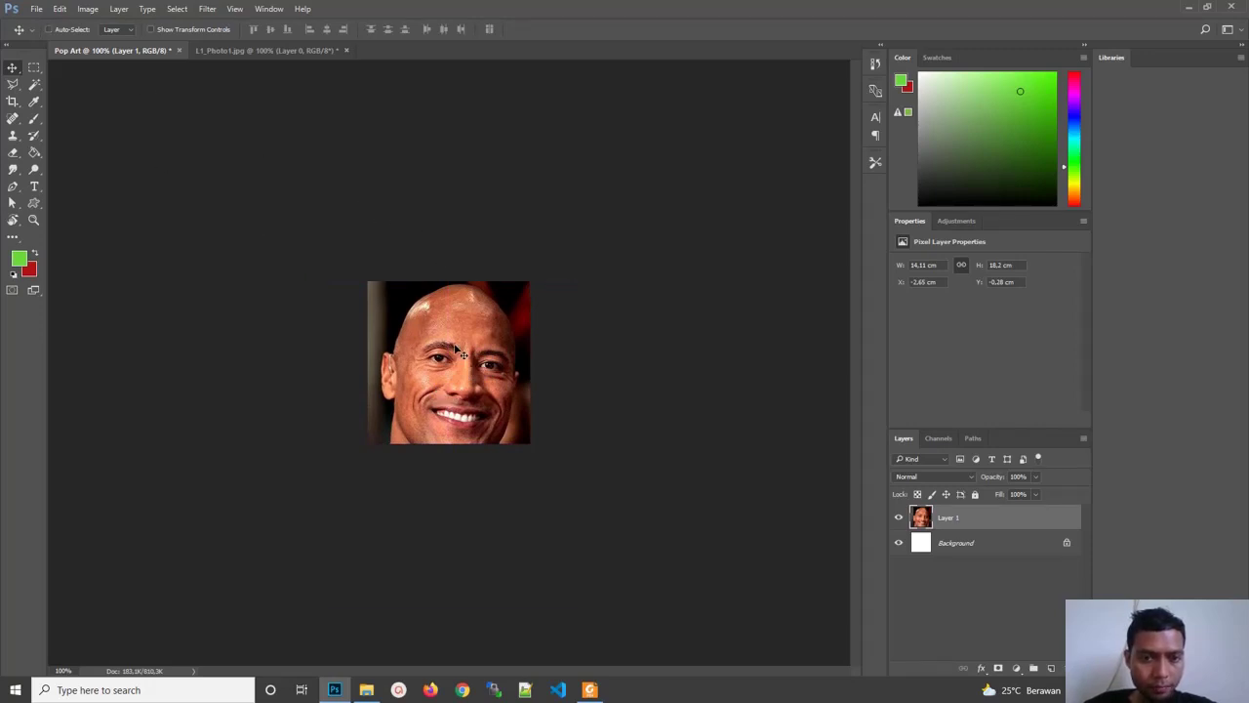
{"action": "key", "text": "ctrl+t"}
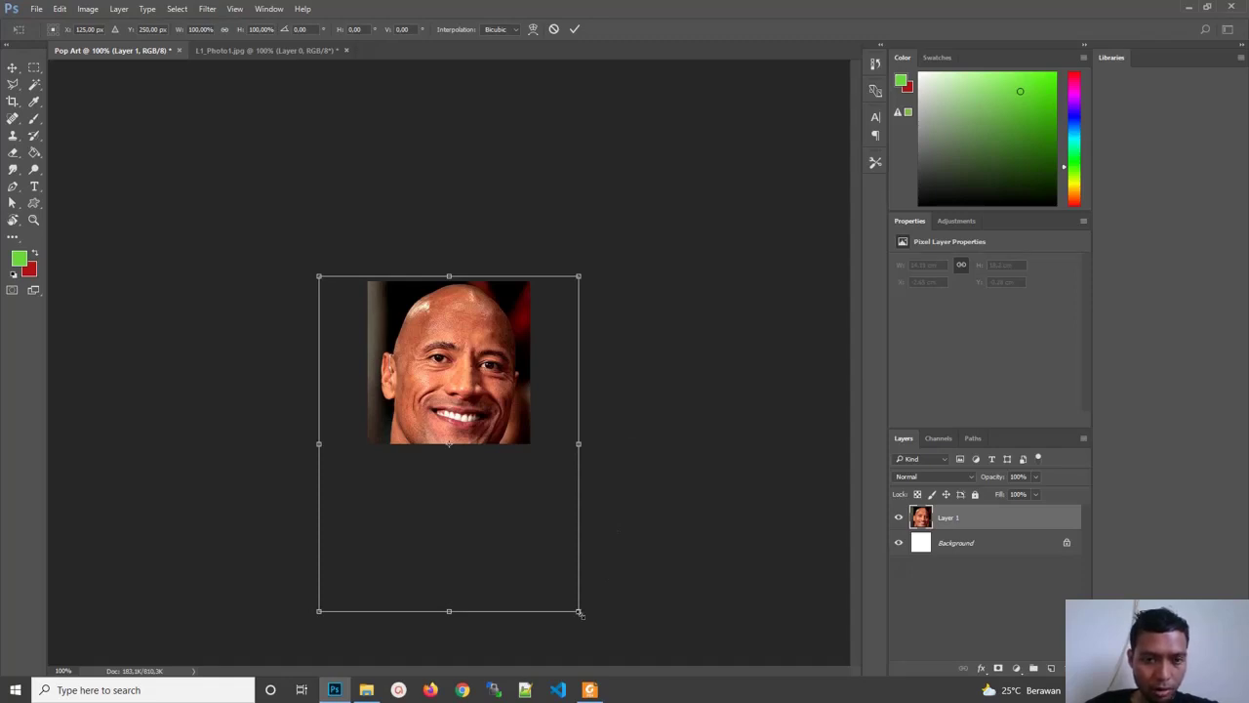
Scale the portrait to about 65% by 61%, nudge it into place, and commit
{"action": "left_click_drag", "start_coordinate": [580, 613], "coordinate": [548, 541]}
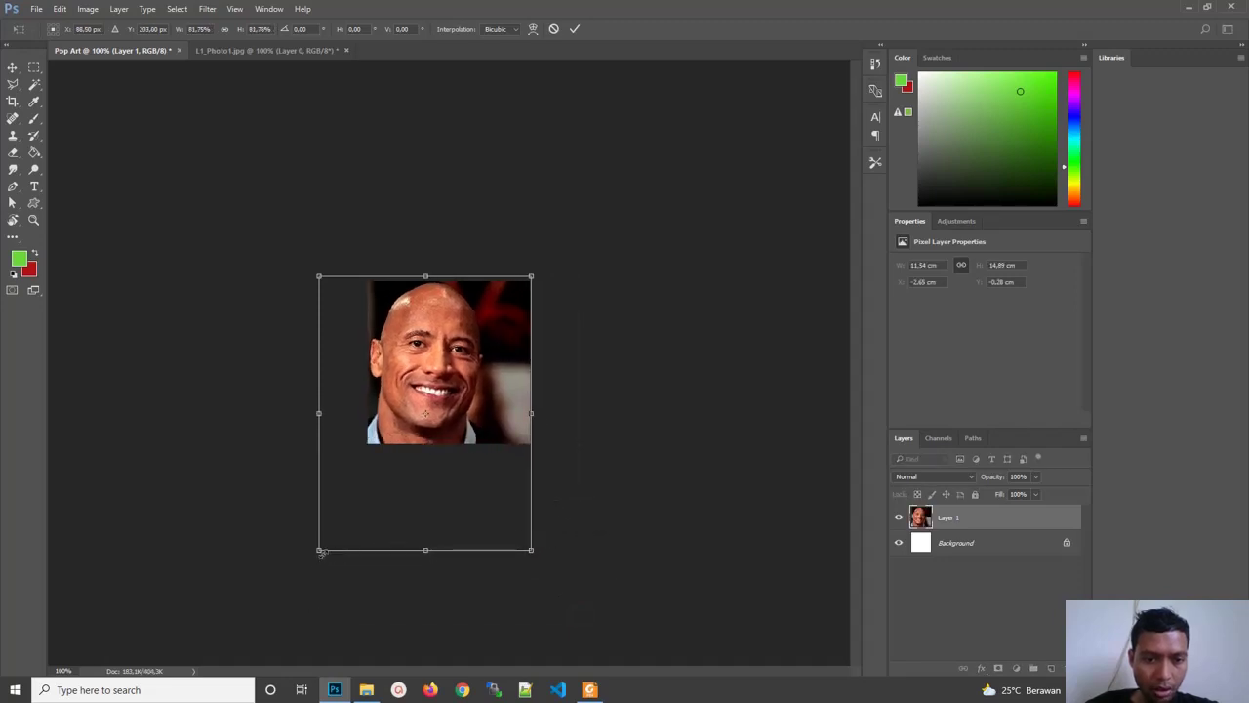
{"action": "left_click_drag", "start_coordinate": [319, 549], "coordinate": [363, 501]}
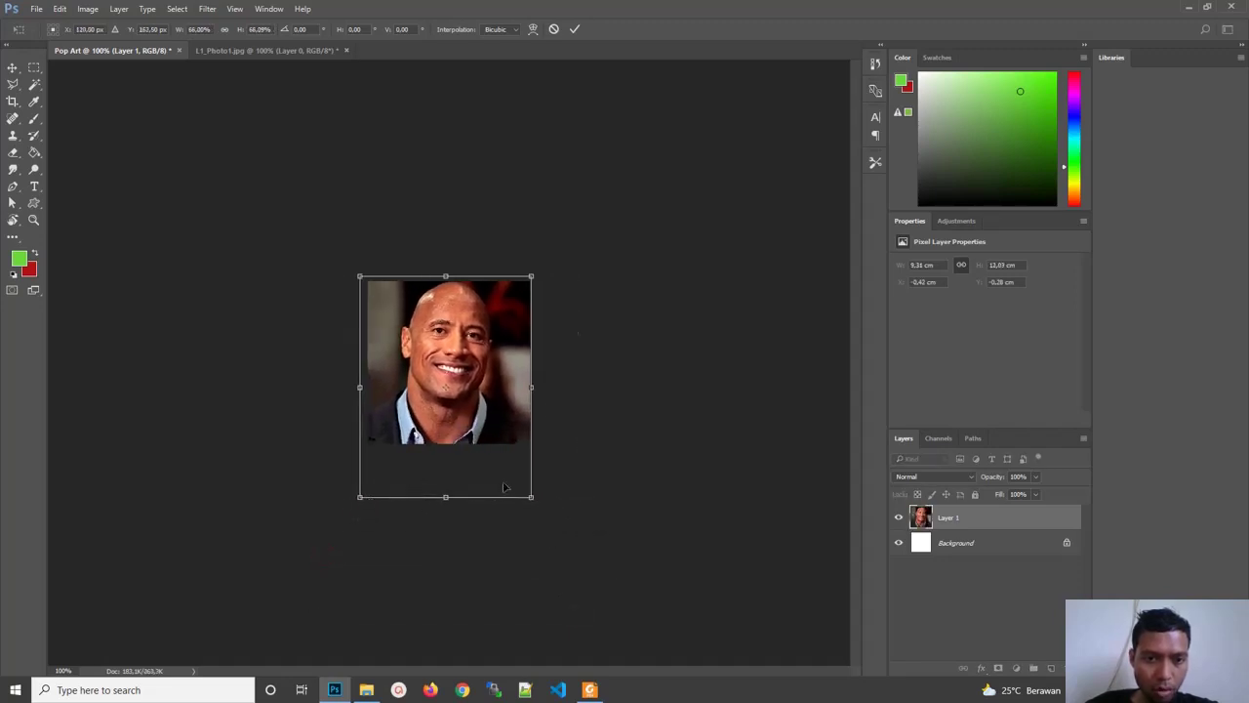
{"action": "left_click_drag", "start_coordinate": [530, 277], "coordinate": [532, 275]}
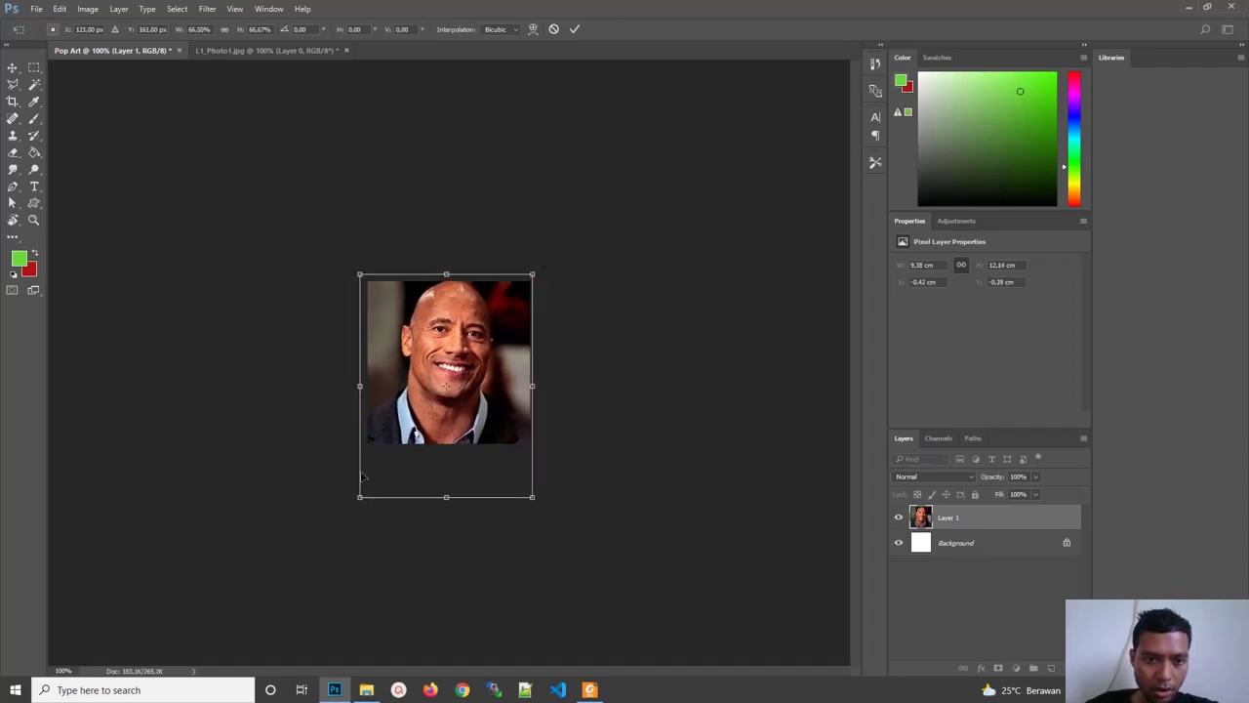
{"action": "left_click_drag", "start_coordinate": [360, 497], "coordinate": [365, 491]}
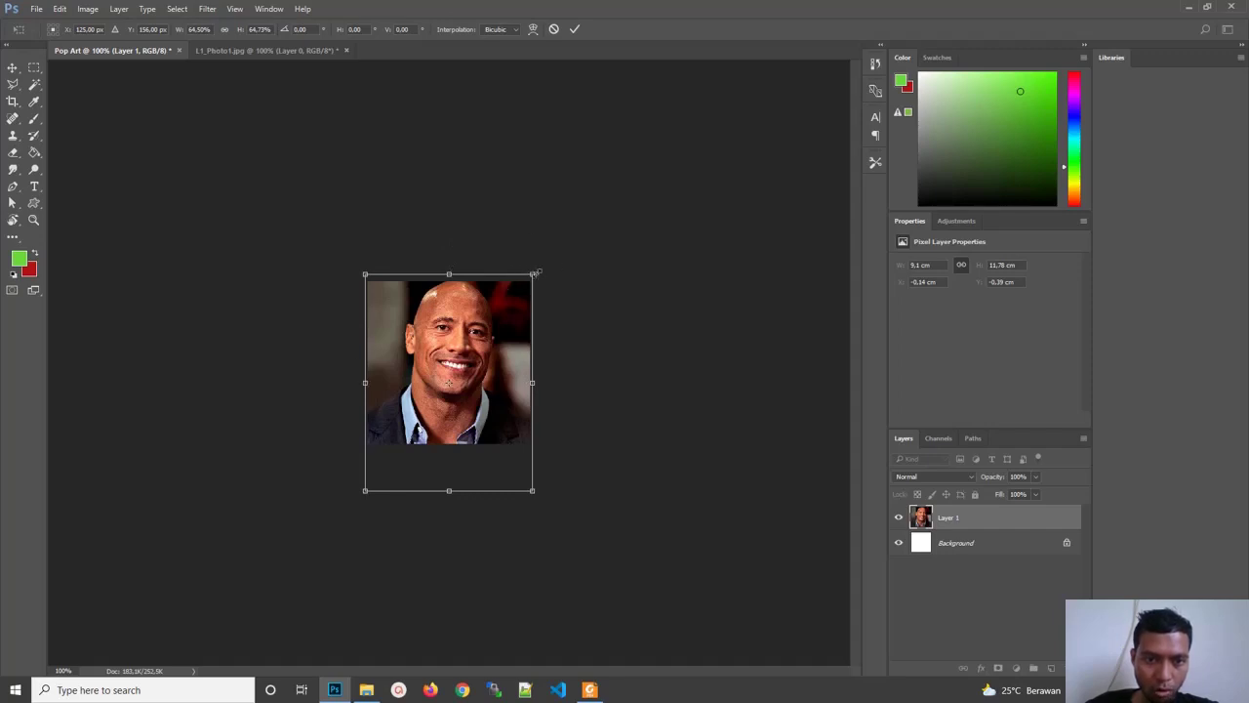
{"action": "mouse_move", "coordinate": [532, 491]}
{"action": "left_mouse_down"}
{"action": "mouse_move", "coordinate": [540, 506]}
{"action": "mouse_move", "coordinate": [540, 440]}
{"action": "mouse_move", "coordinate": [463, 399]}
{"action": "mouse_move", "coordinate": [562, 471]}
{"action": "left_mouse_up"}
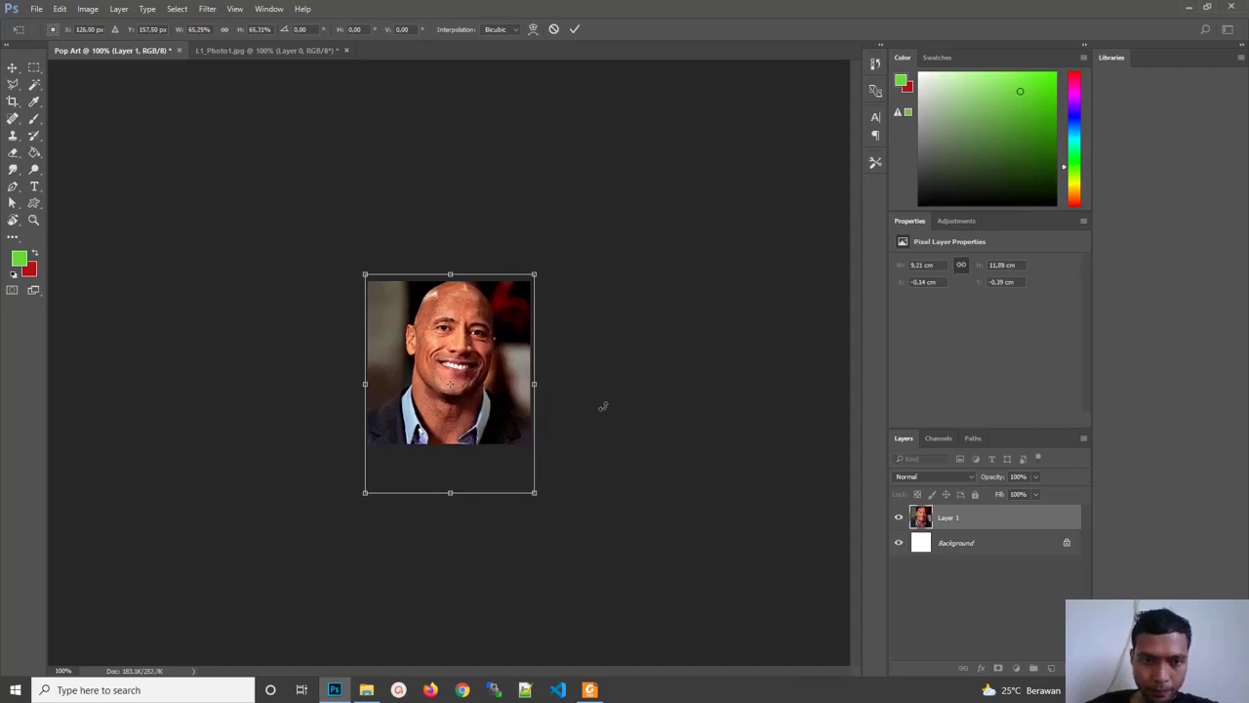
{"action": "key", "text": "Down"}
{"action": "key", "text": "Down"}
{"action": "key", "text": "Down"}
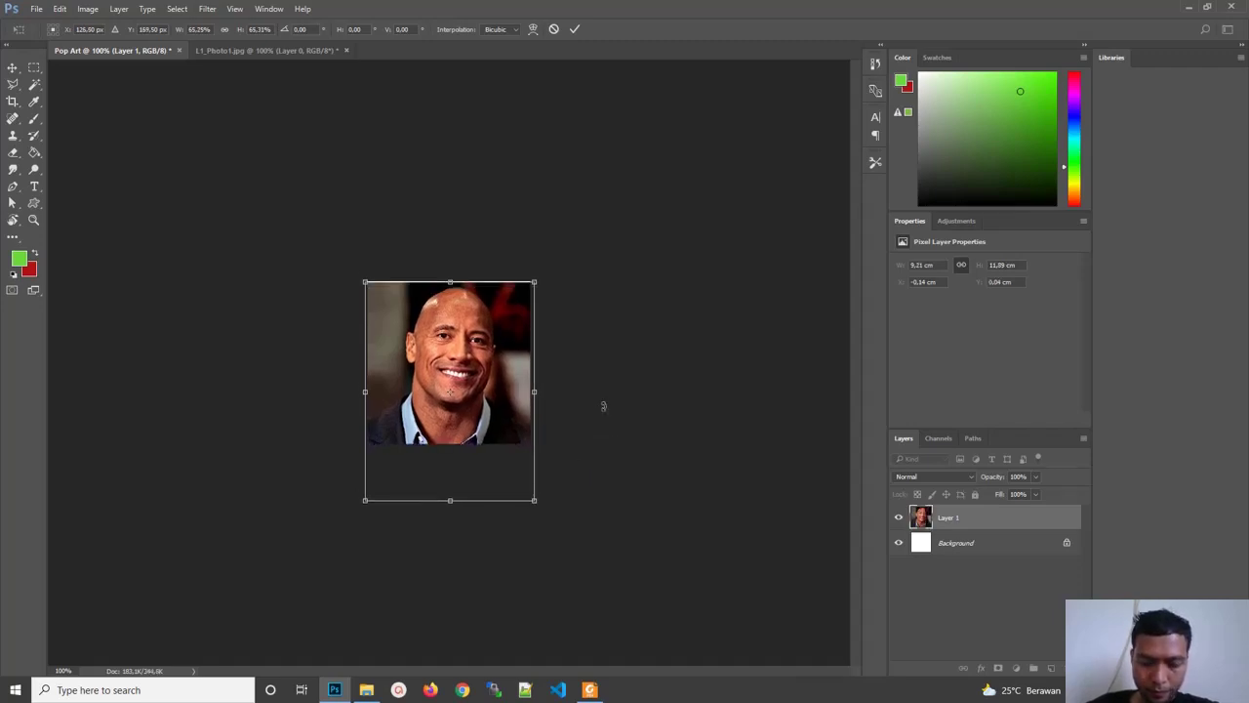
{"action": "key", "text": "Up"}
{"action": "key", "text": "Up"}
{"action": "key", "text": "Up"}
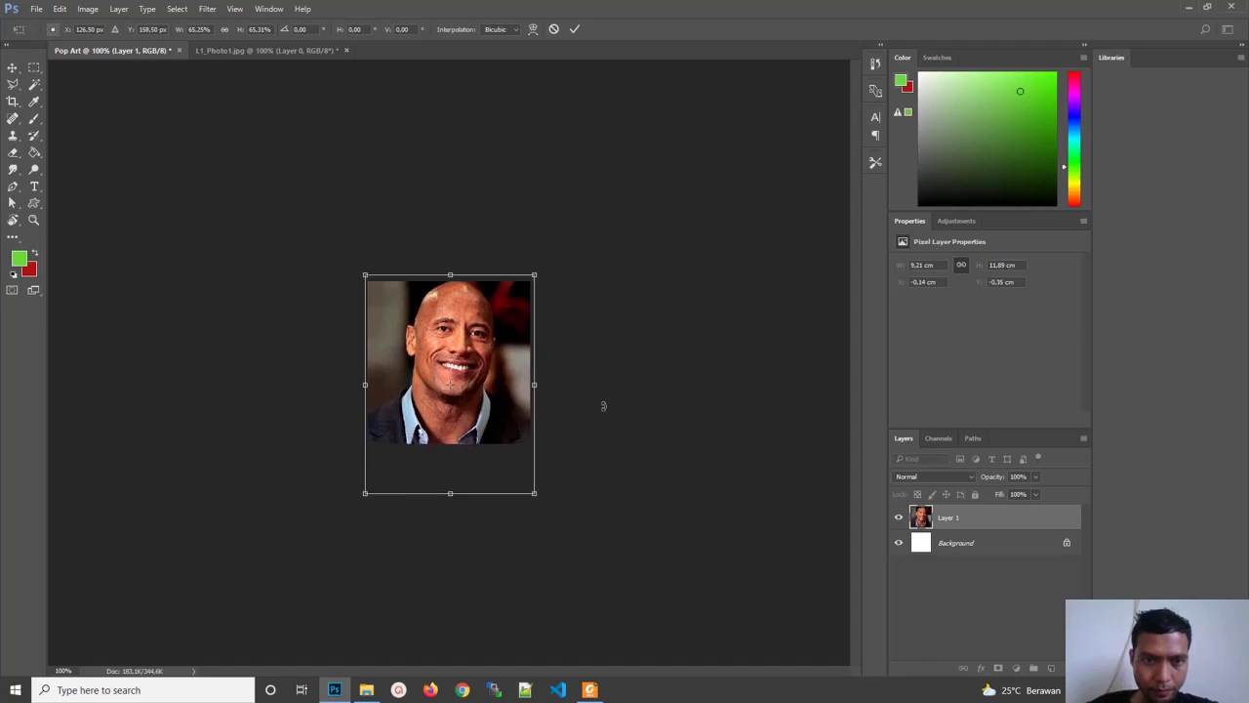
{"action": "key", "text": "Down"}
{"action": "key", "text": "Down"}
{"action": "key", "text": "Down"}
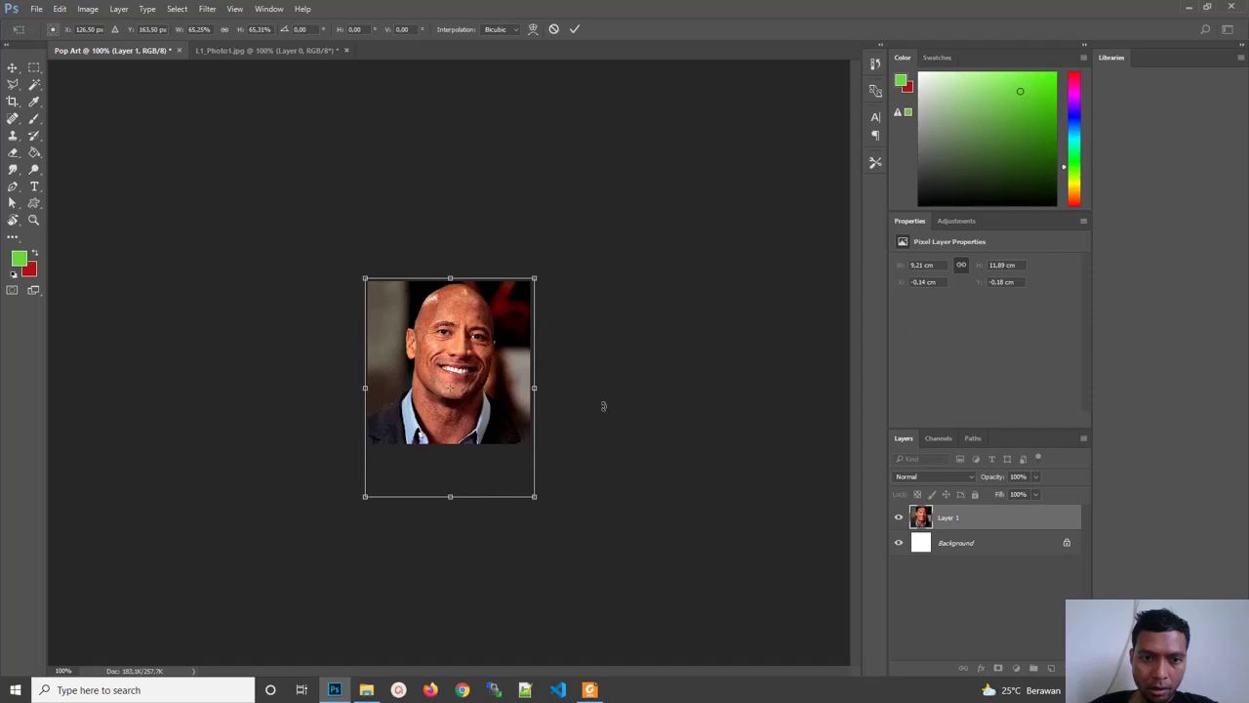
{"action": "key", "text": "Return"}
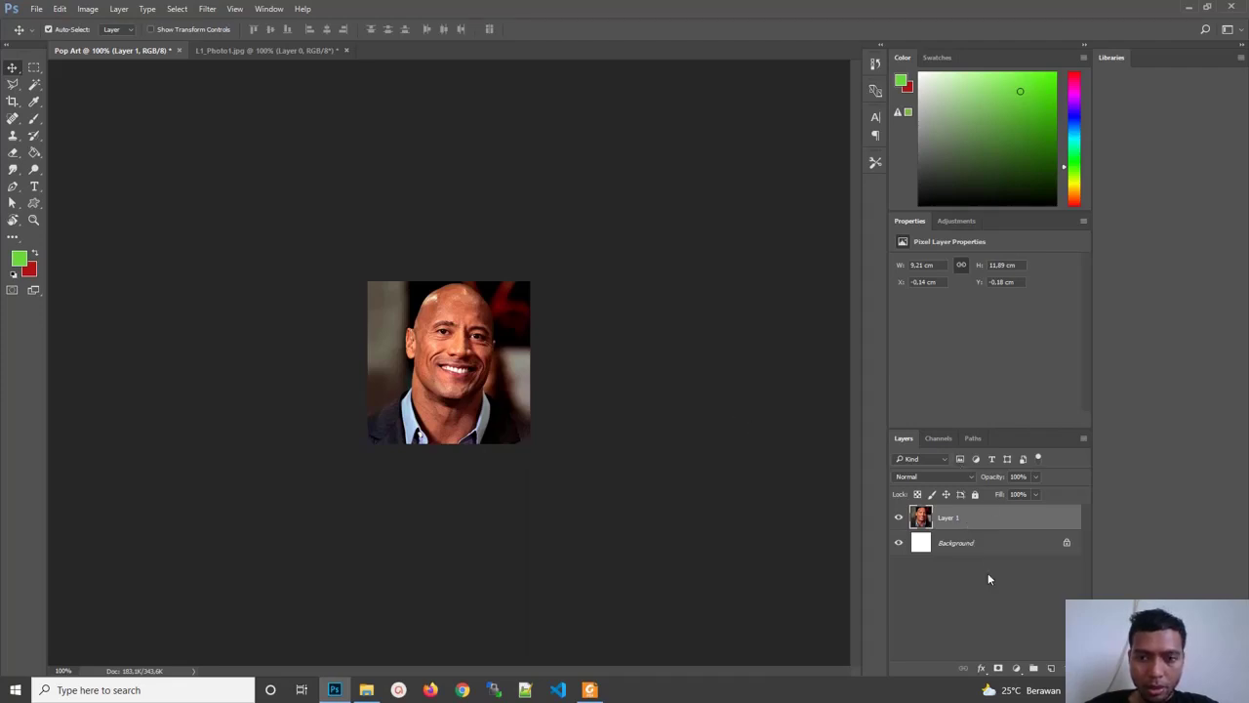
Apply a Threshold adjustment at level 75 to the portrait layer
{"action": "left_click", "coordinate": [89, 10]}
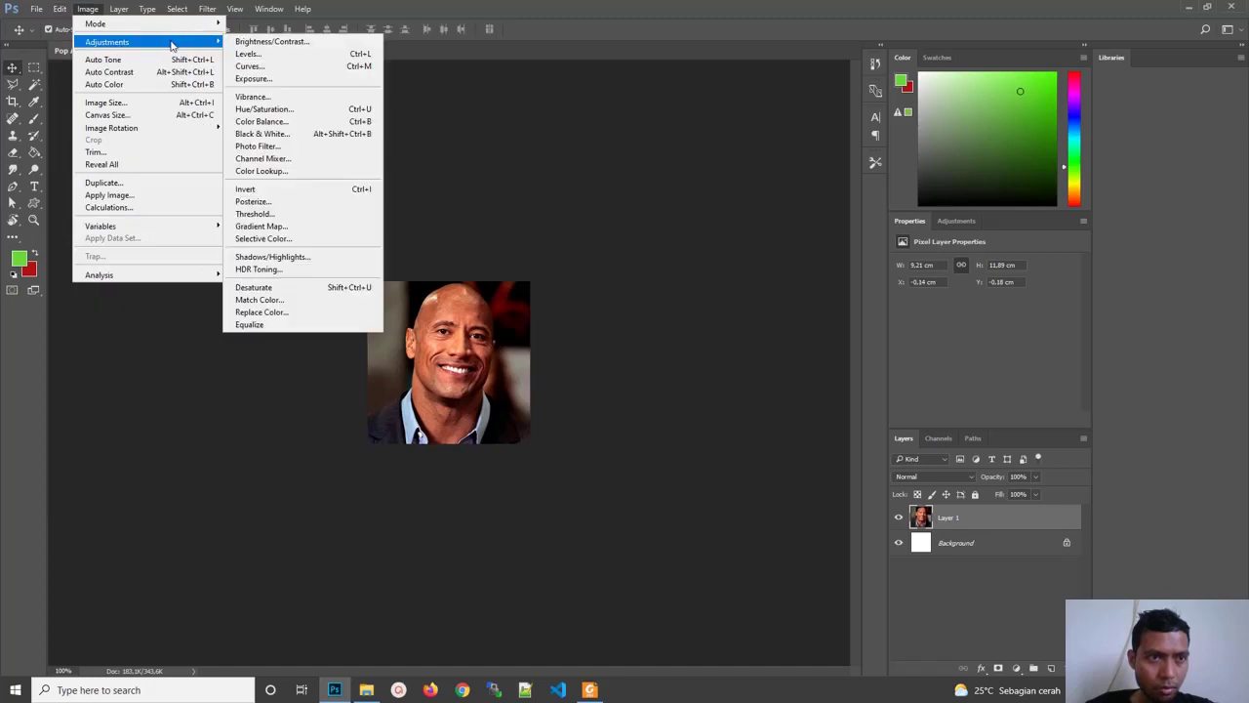
{"action": "mouse_move", "coordinate": [107, 42]}
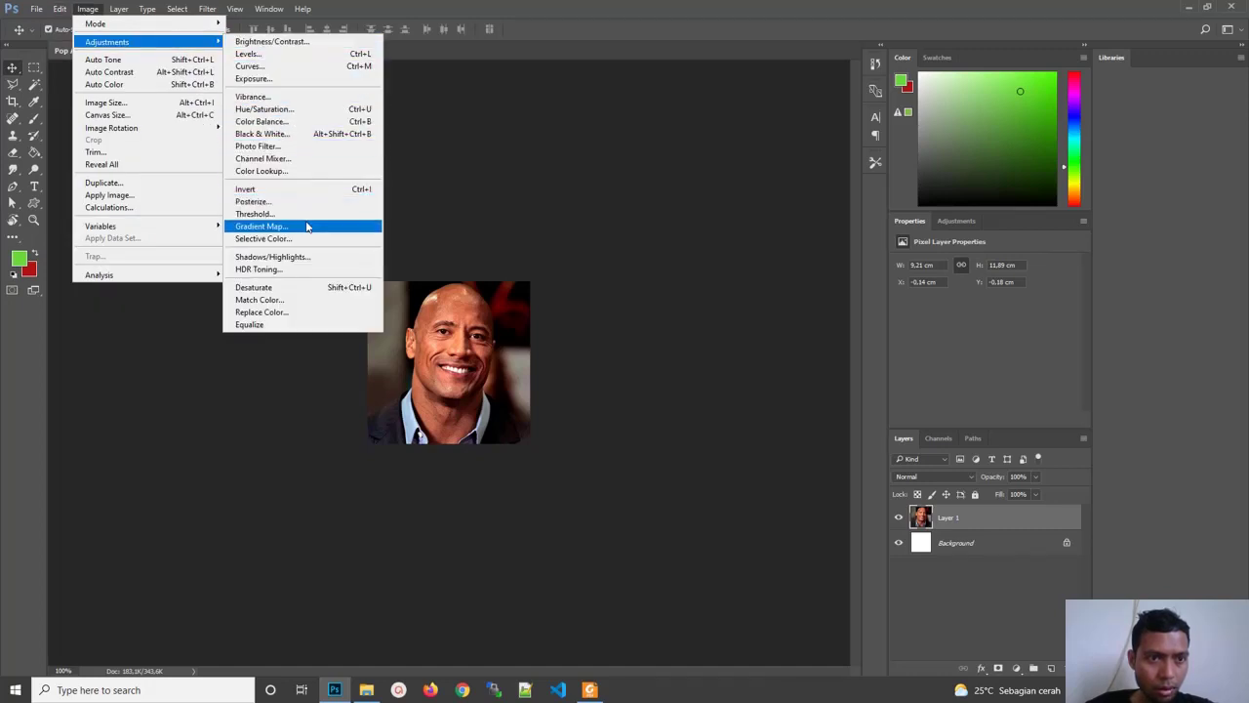
{"action": "left_click", "coordinate": [304, 214]}
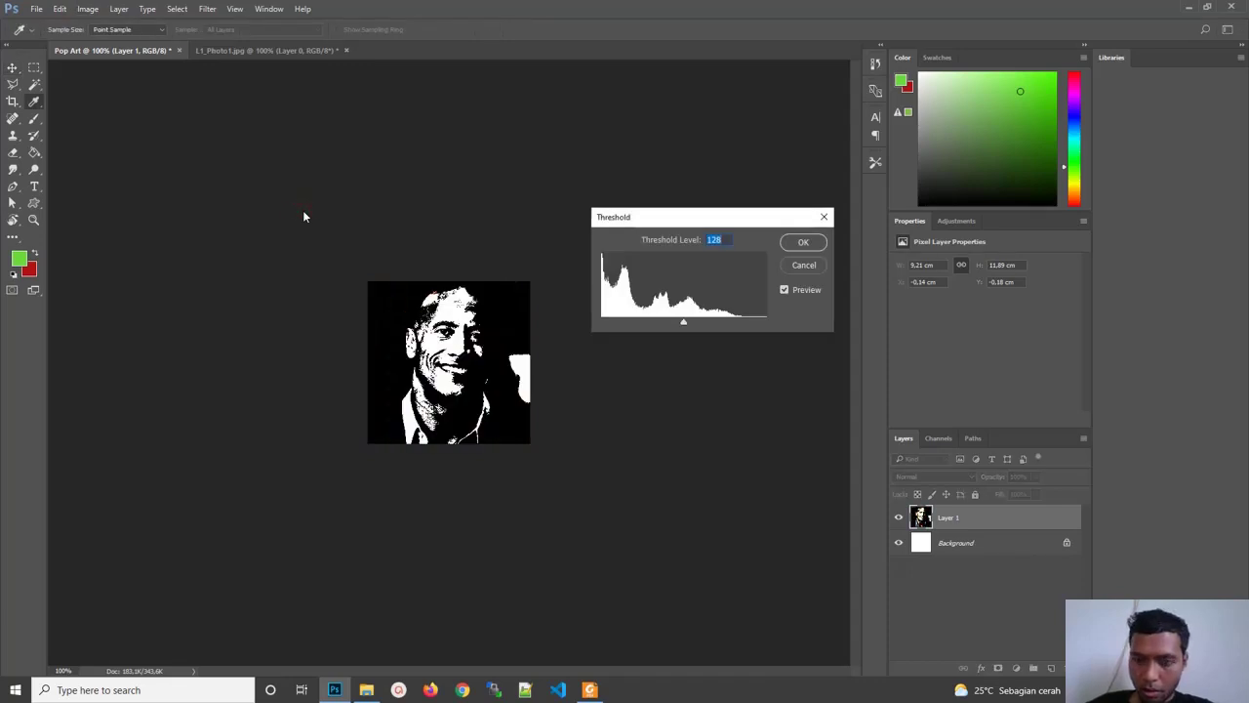
{"action": "type", "text": "75"}
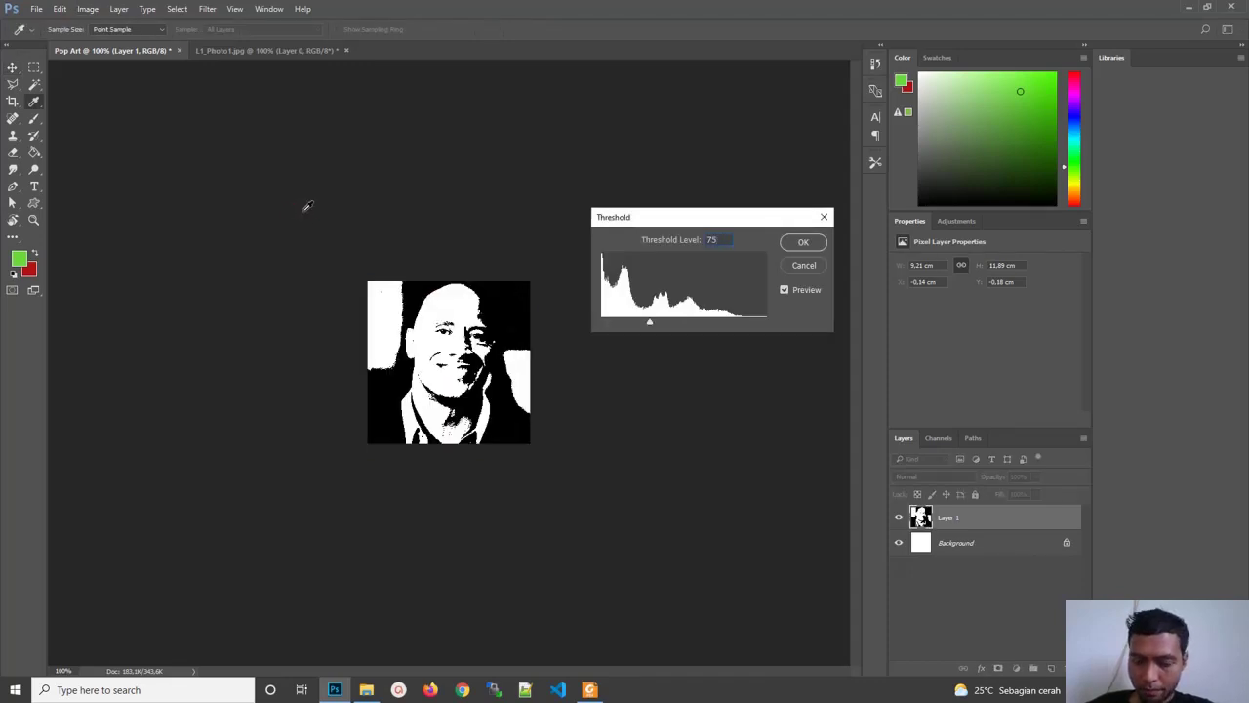
{"action": "key", "text": "Return"}
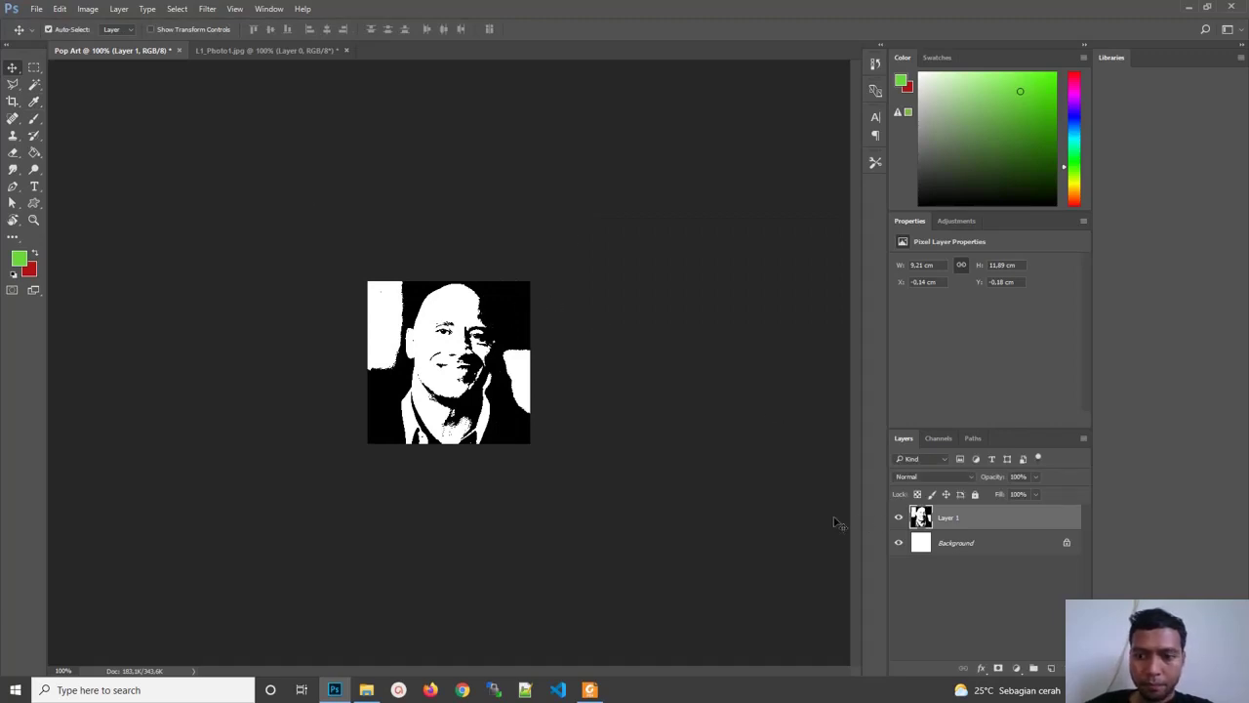
Set Layer 1's blend mode to Multiply
{"action": "left_click", "coordinate": [970, 474]}
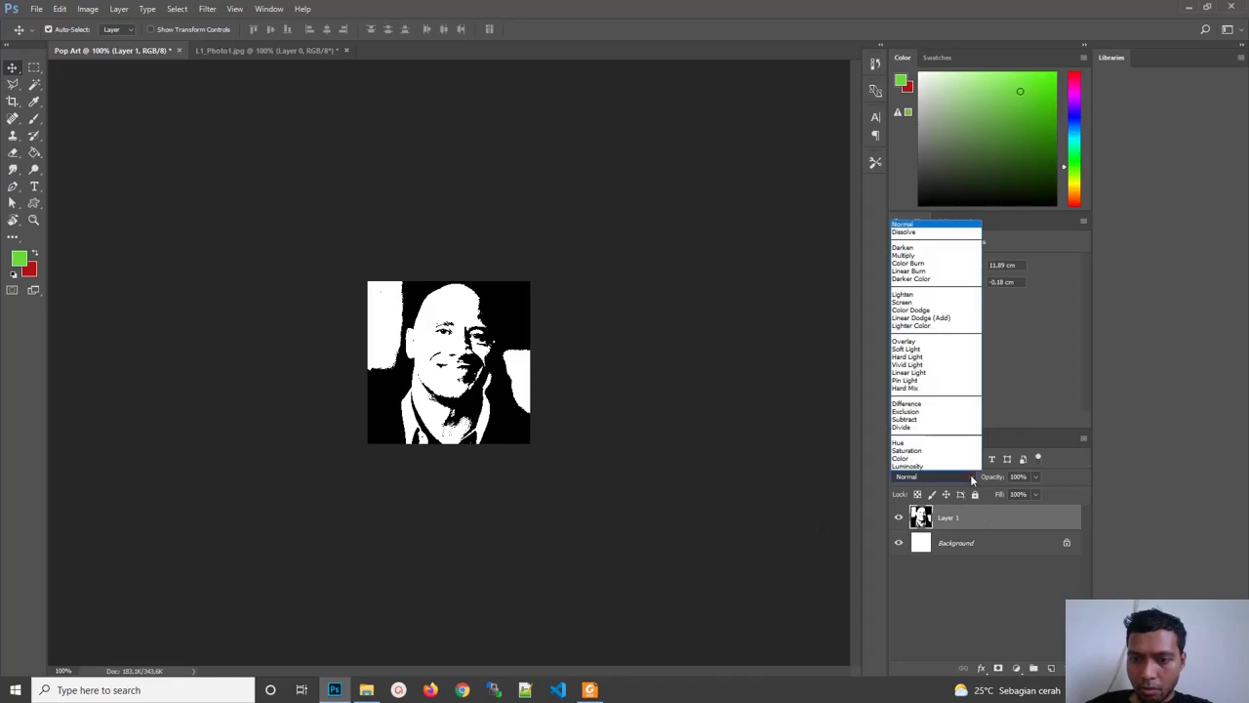
{"action": "left_click", "coordinate": [914, 258]}
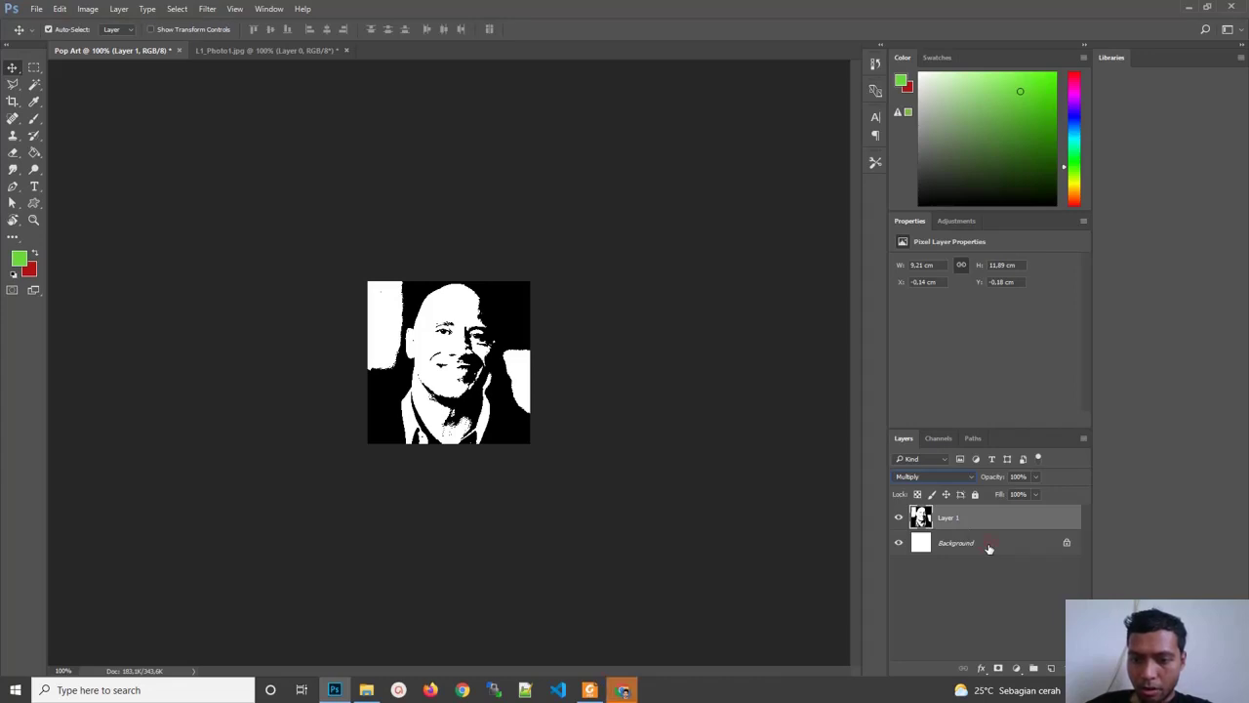
Convert Pop Art's Background into an editable Layer 0
{"action": "double_click", "coordinate": [988, 549]}
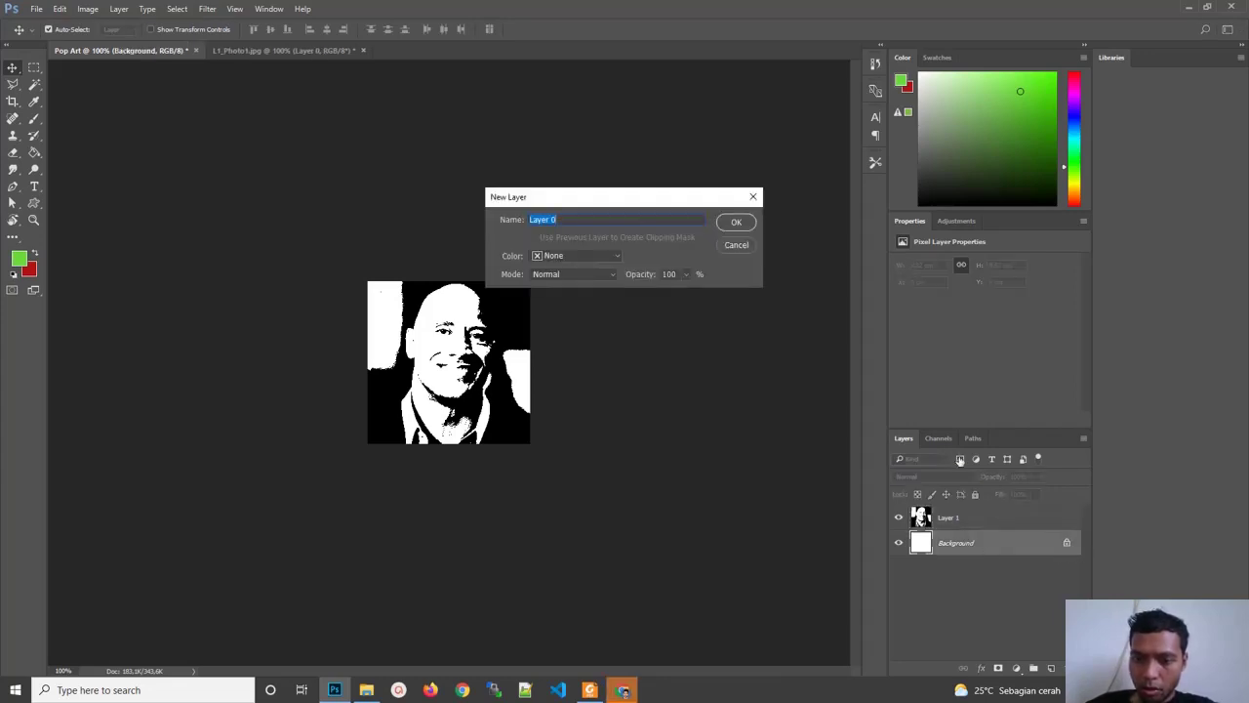
{"action": "left_click", "coordinate": [728, 227]}
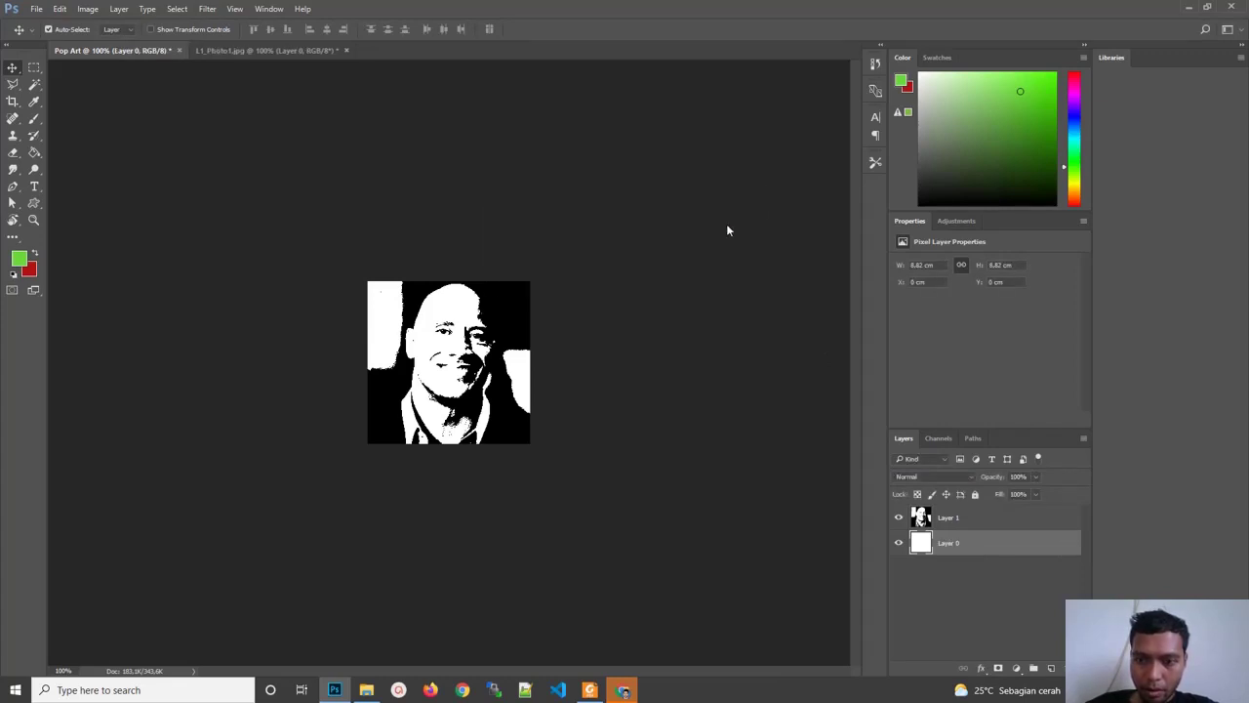
Fill Layer 0 with blue #3994da using the Paint Bucket, then select both layers
{"action": "left_click", "coordinate": [20, 261]}
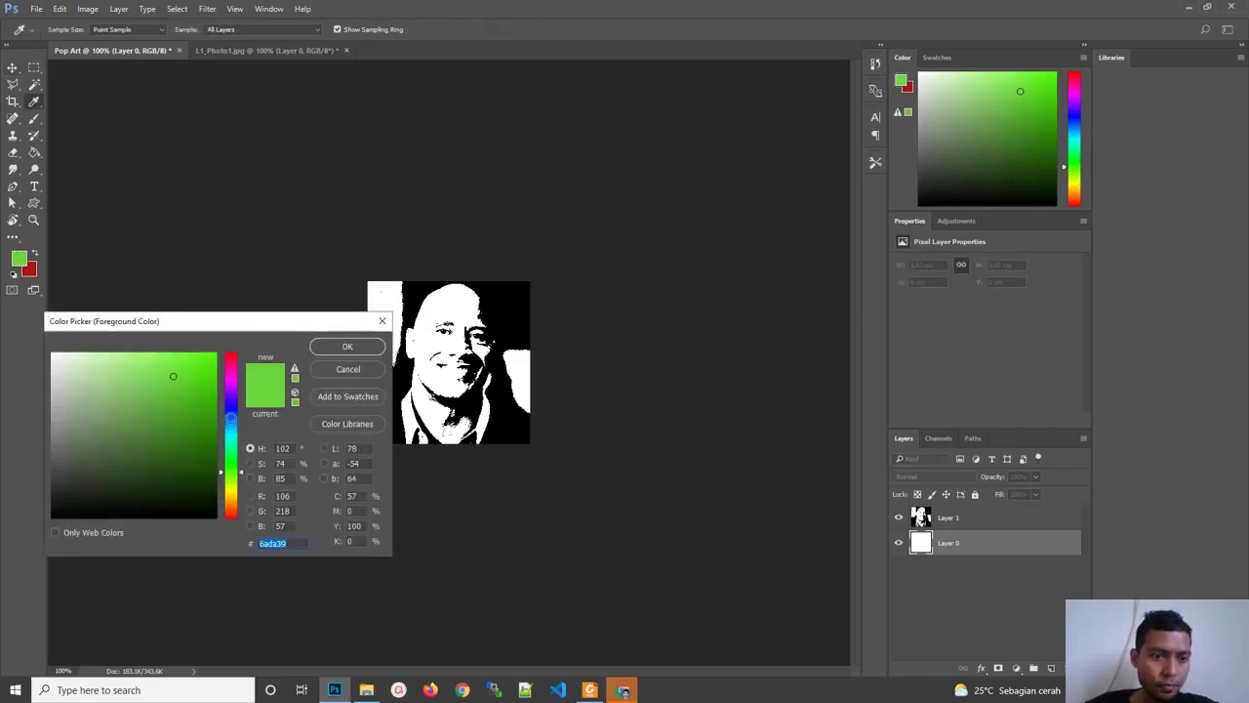
{"action": "left_click", "coordinate": [232, 424]}
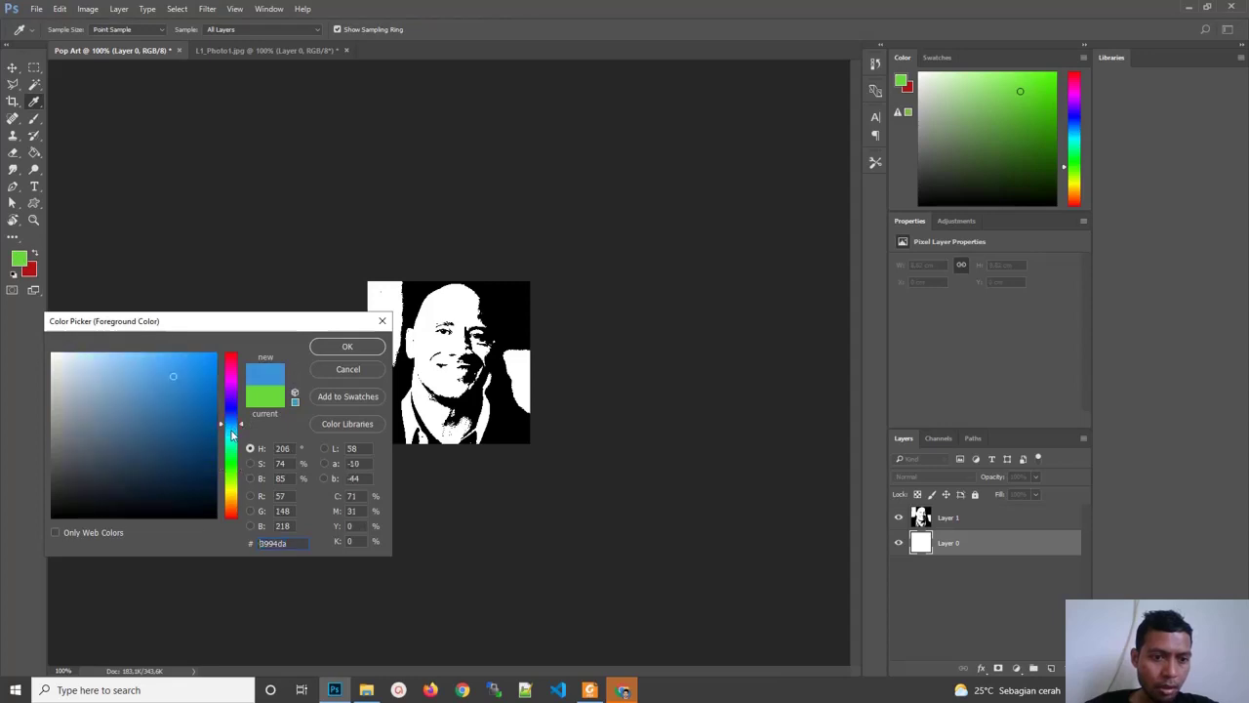
{"action": "left_click", "coordinate": [343, 358]}
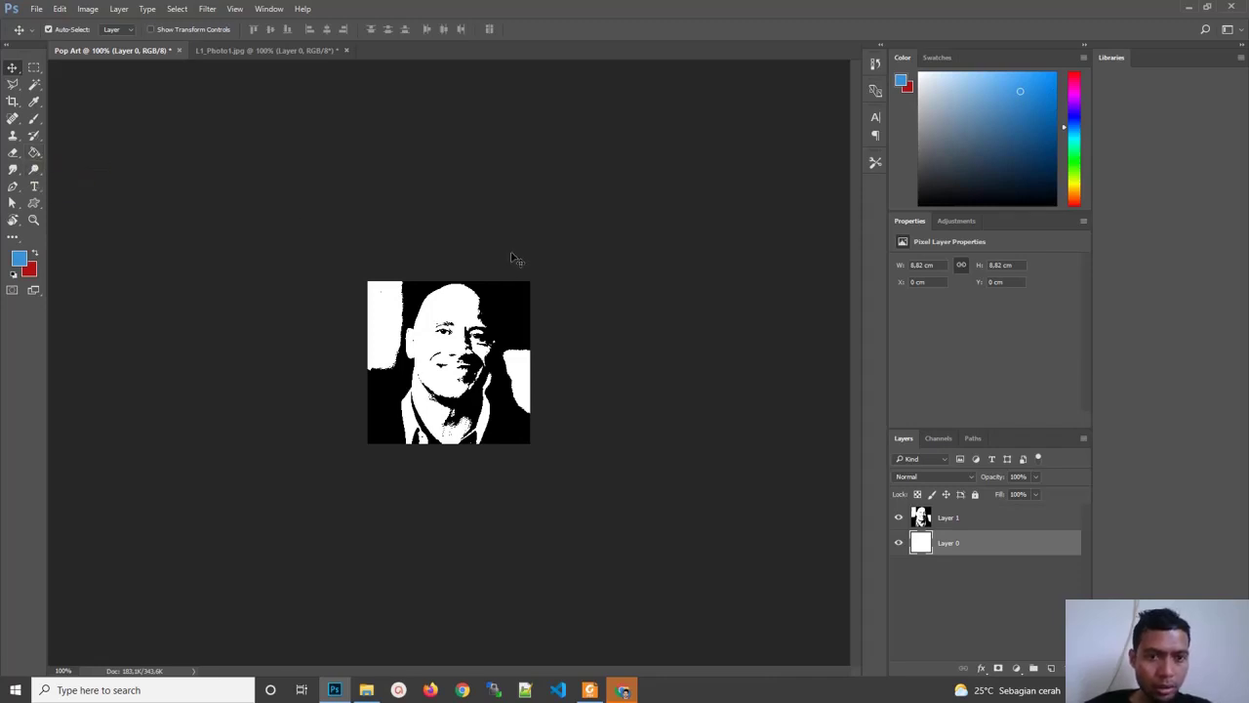
{"action": "key", "text": "g"}
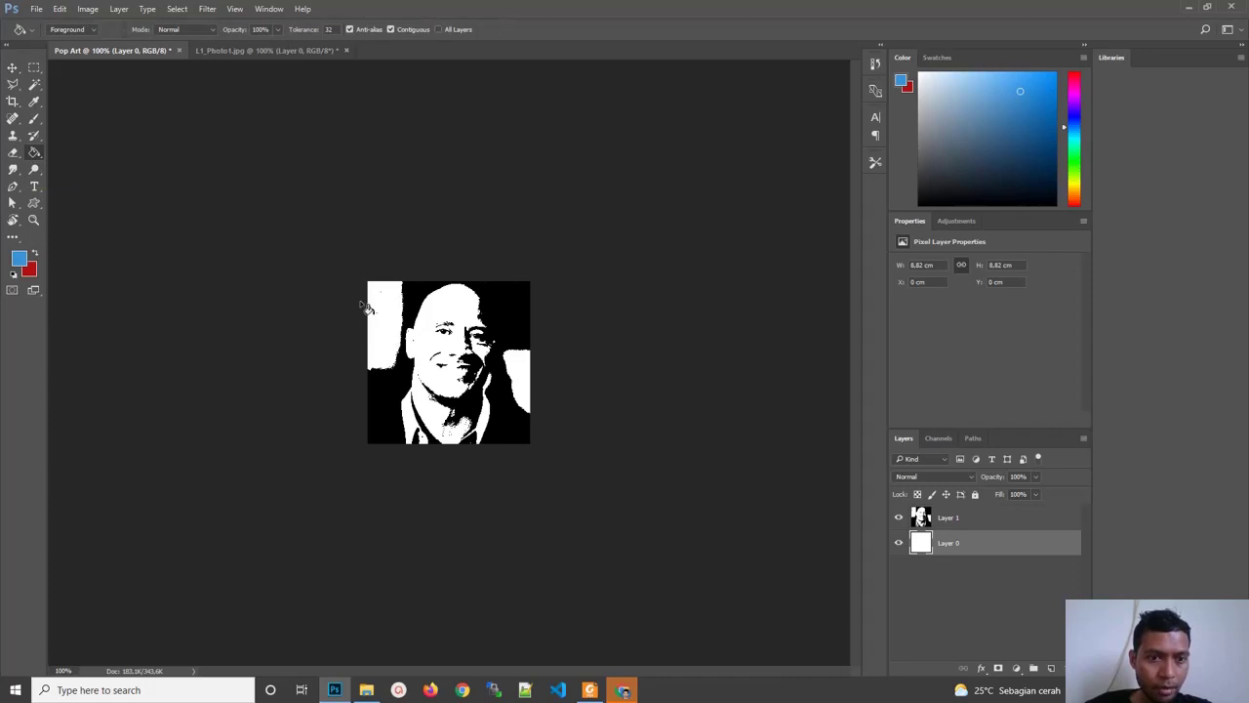
{"action": "left_click", "coordinate": [423, 337]}
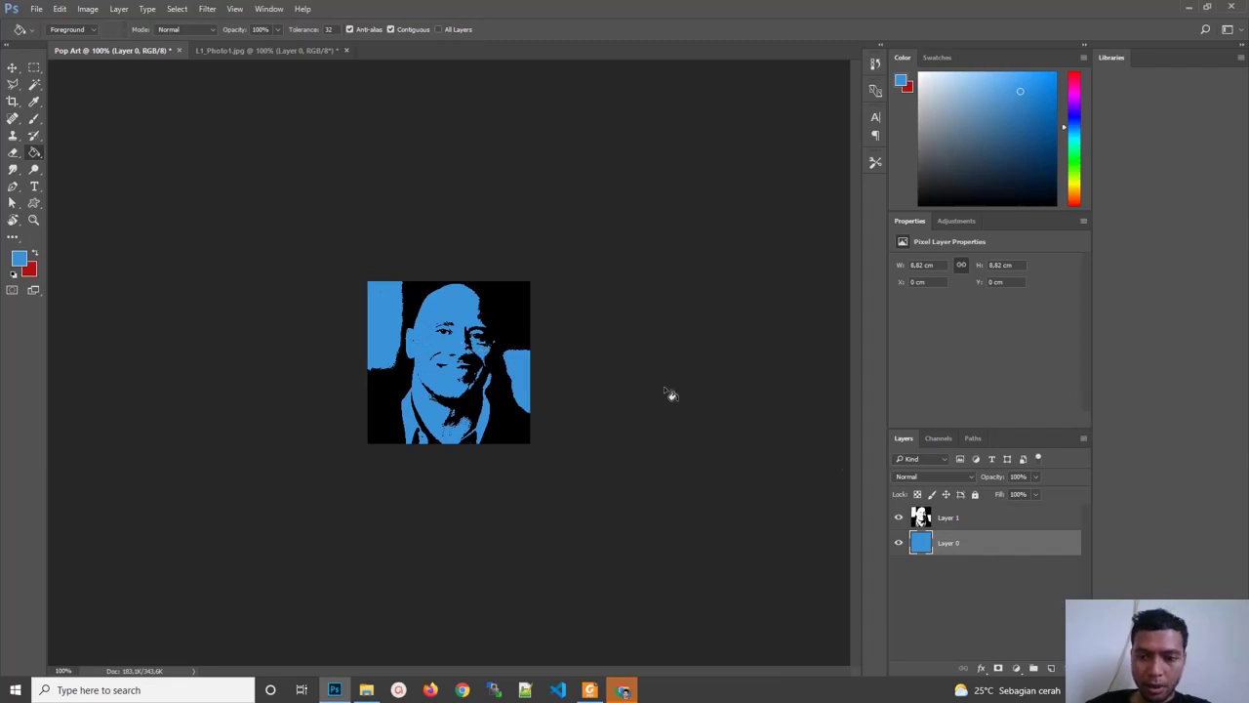
{"action": "left_click", "coordinate": [992, 519], "text": "shift"}
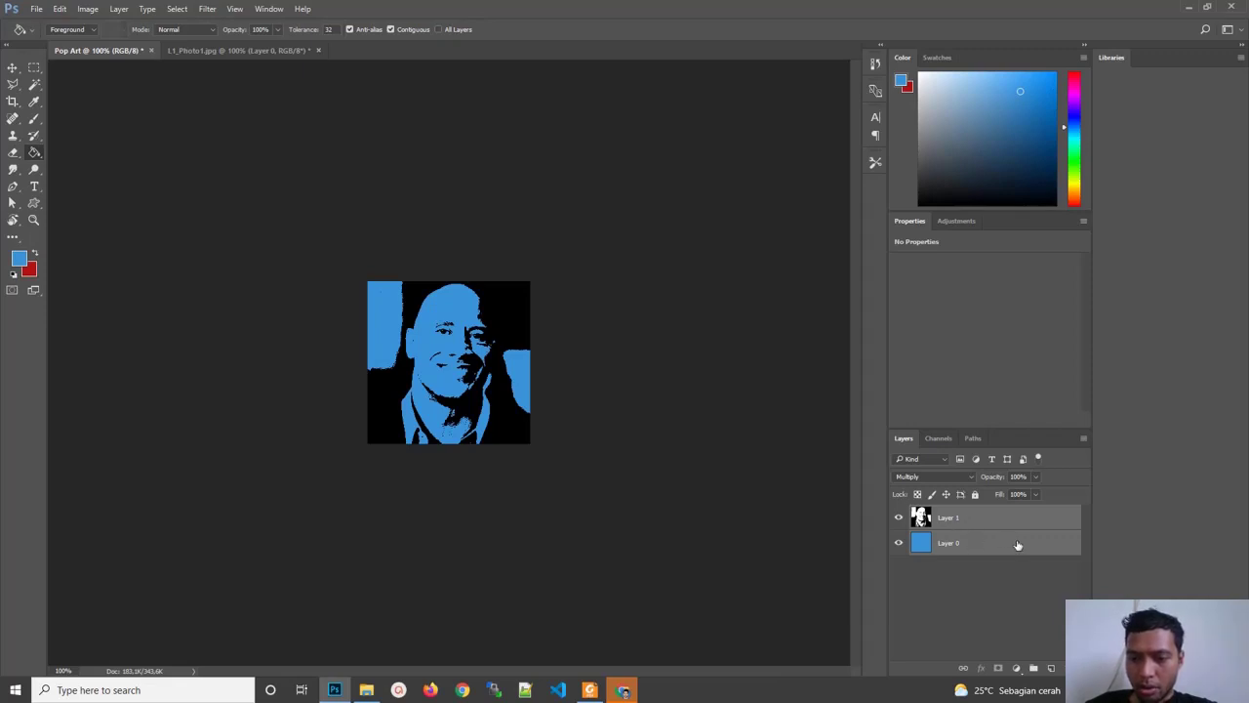
Duplicate the portrait and blue layers and merge the copies into Layer 1 copy
{"action": "right_click", "coordinate": [1017, 545]}
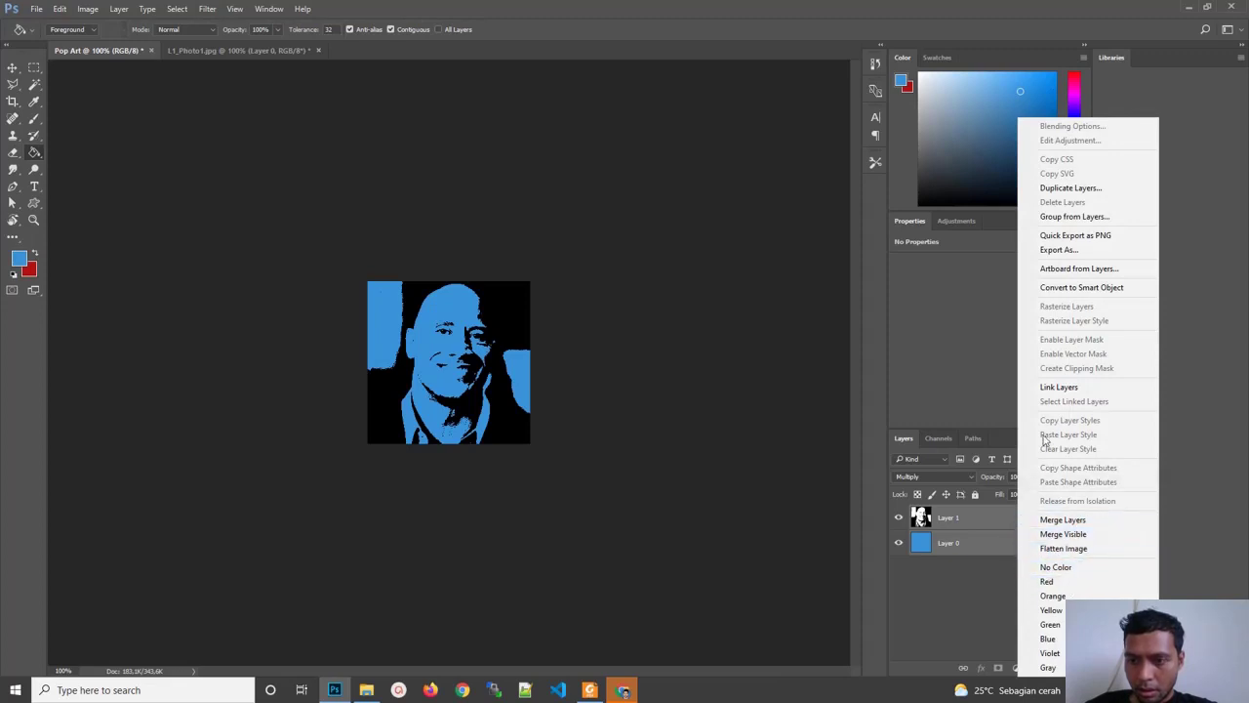
{"action": "left_click", "coordinate": [1089, 188]}
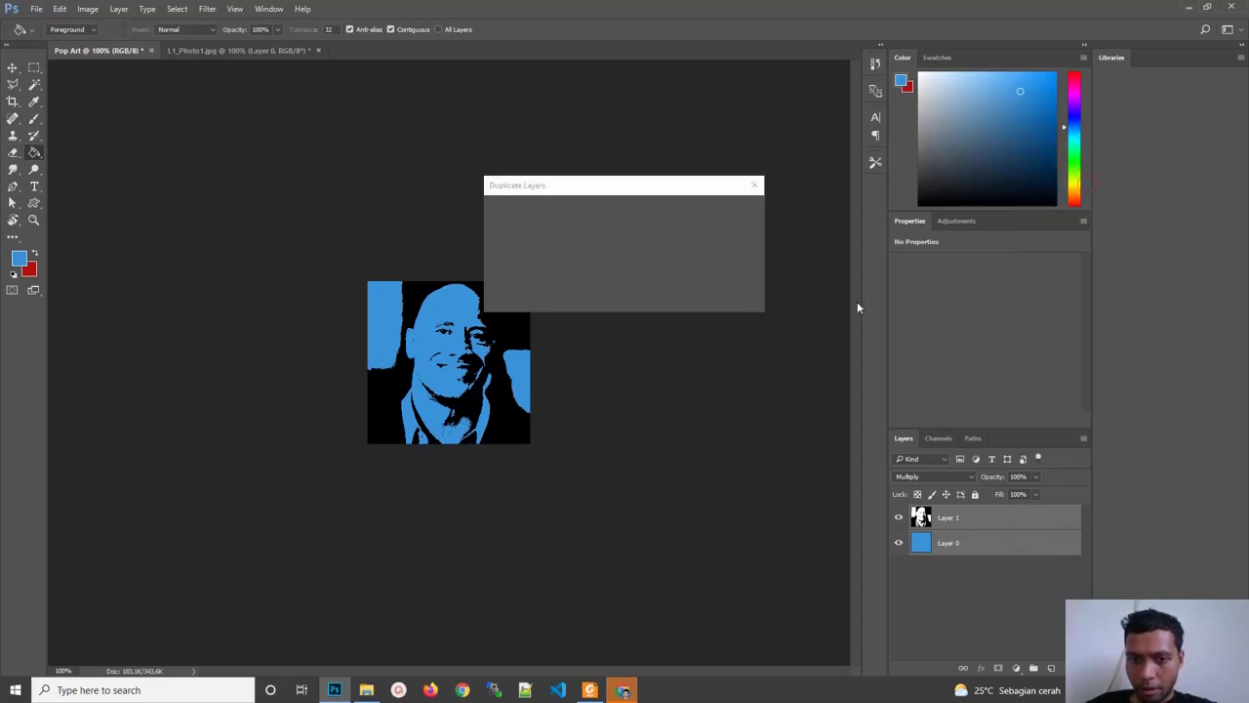
{"action": "left_click", "coordinate": [737, 212]}
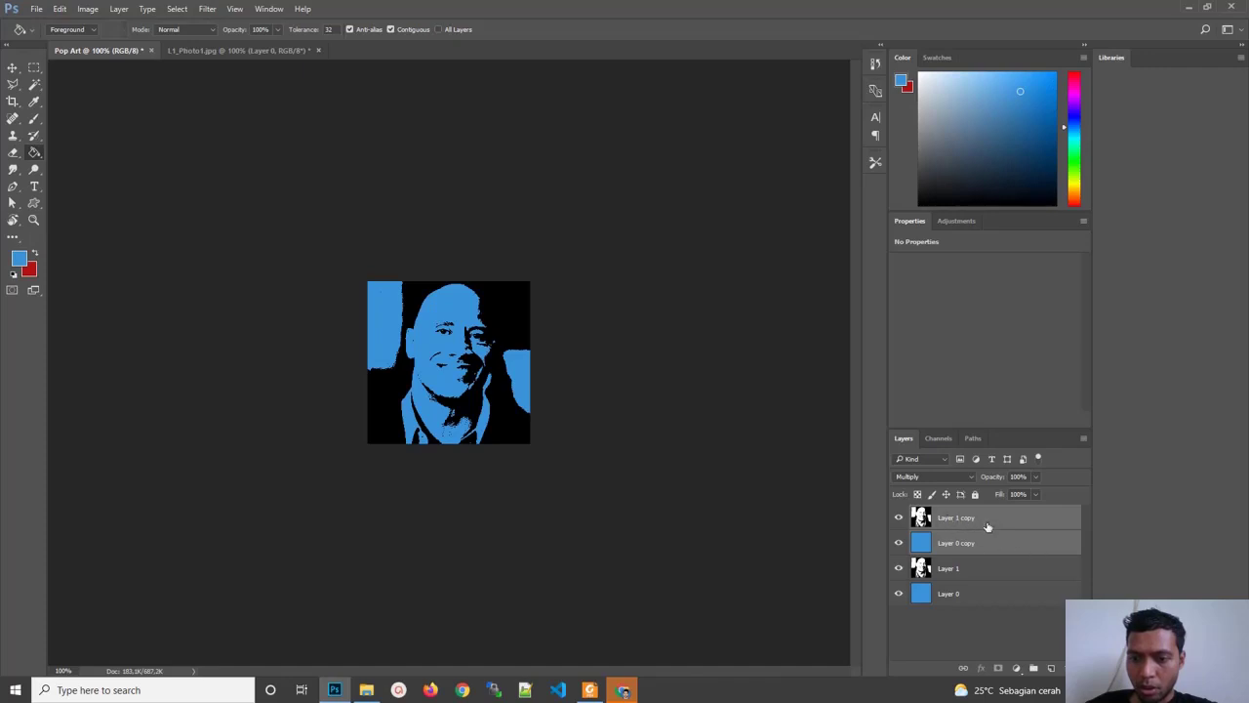
{"action": "right_click", "coordinate": [1021, 543]}
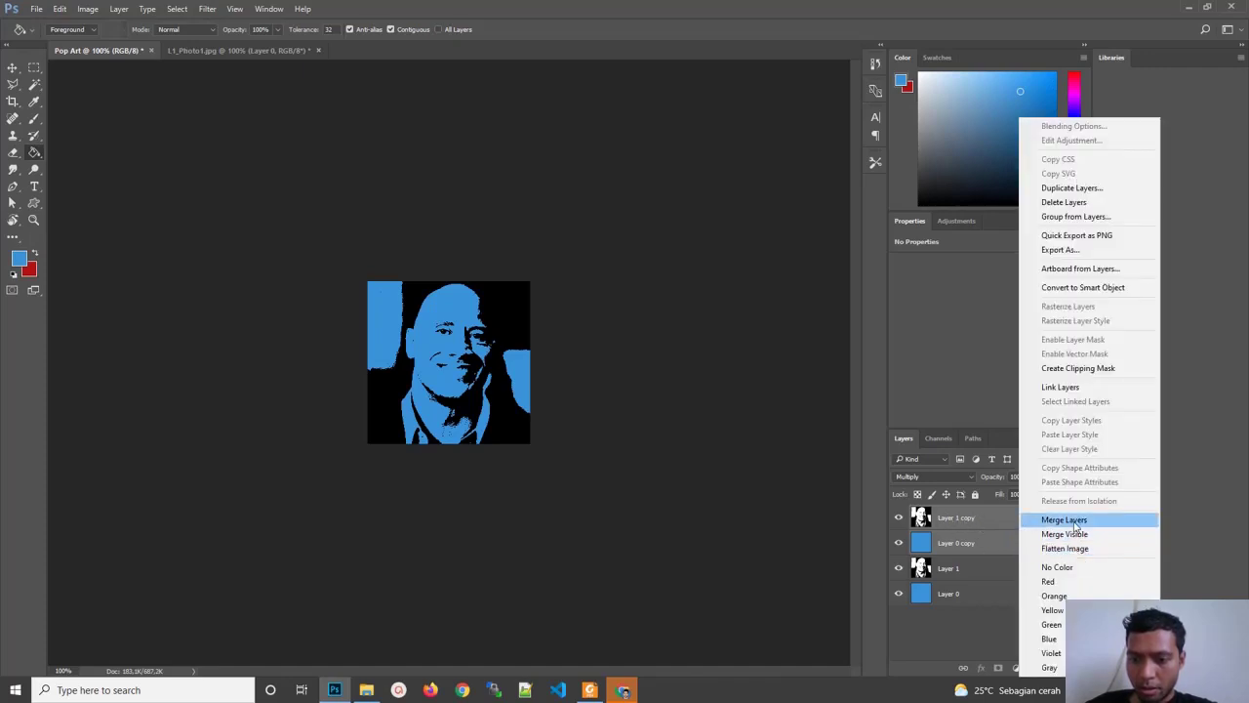
{"action": "left_click", "coordinate": [1063, 520]}
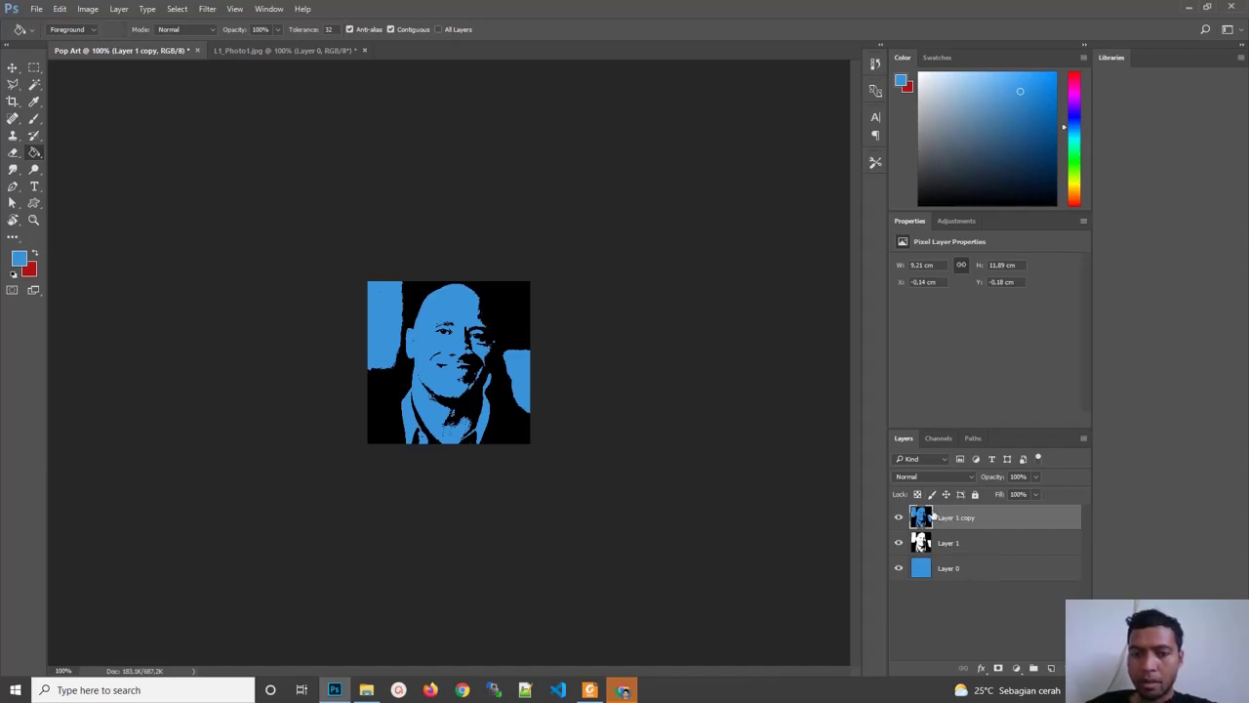
Crop the Pop Art canvas to a square 8.82 × 8.82 cm around the portrait
{"action": "left_click", "coordinate": [14, 101]}
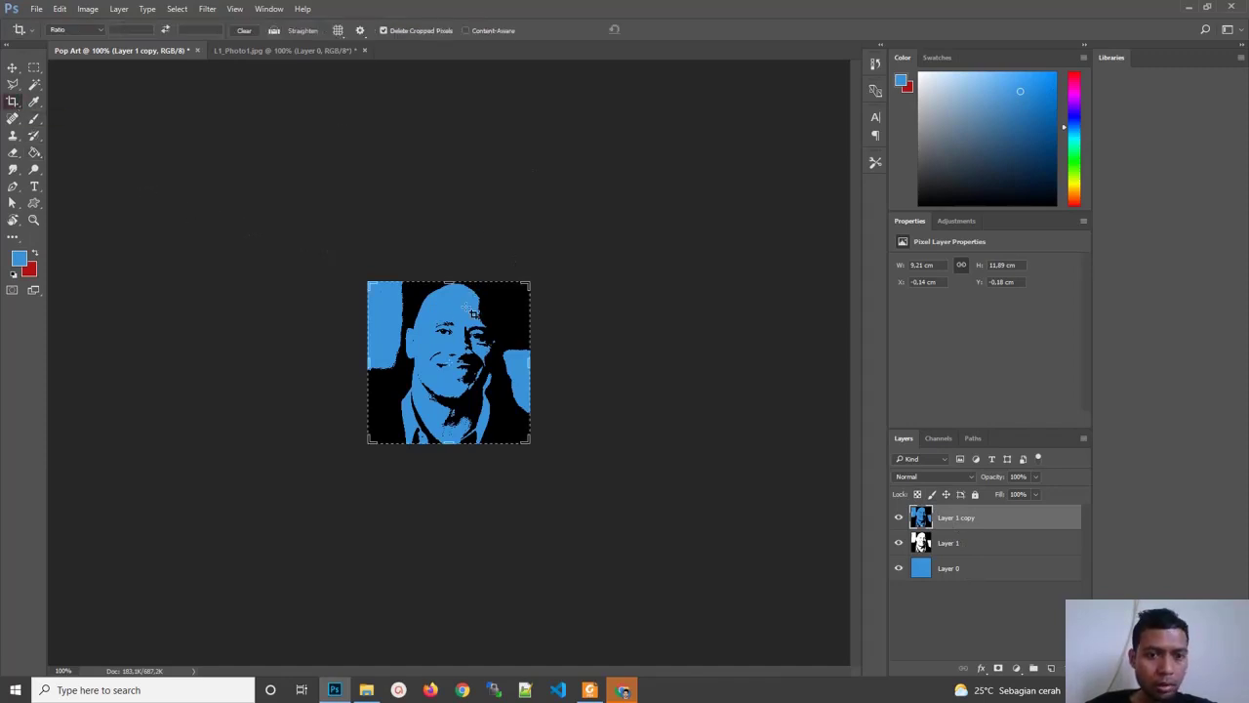
{"action": "mouse_move", "coordinate": [318, 253]}
{"action": "left_mouse_down"}
{"action": "mouse_move", "coordinate": [522, 388]}
{"action": "mouse_move", "coordinate": [508, 410]}
{"action": "left_mouse_up"}
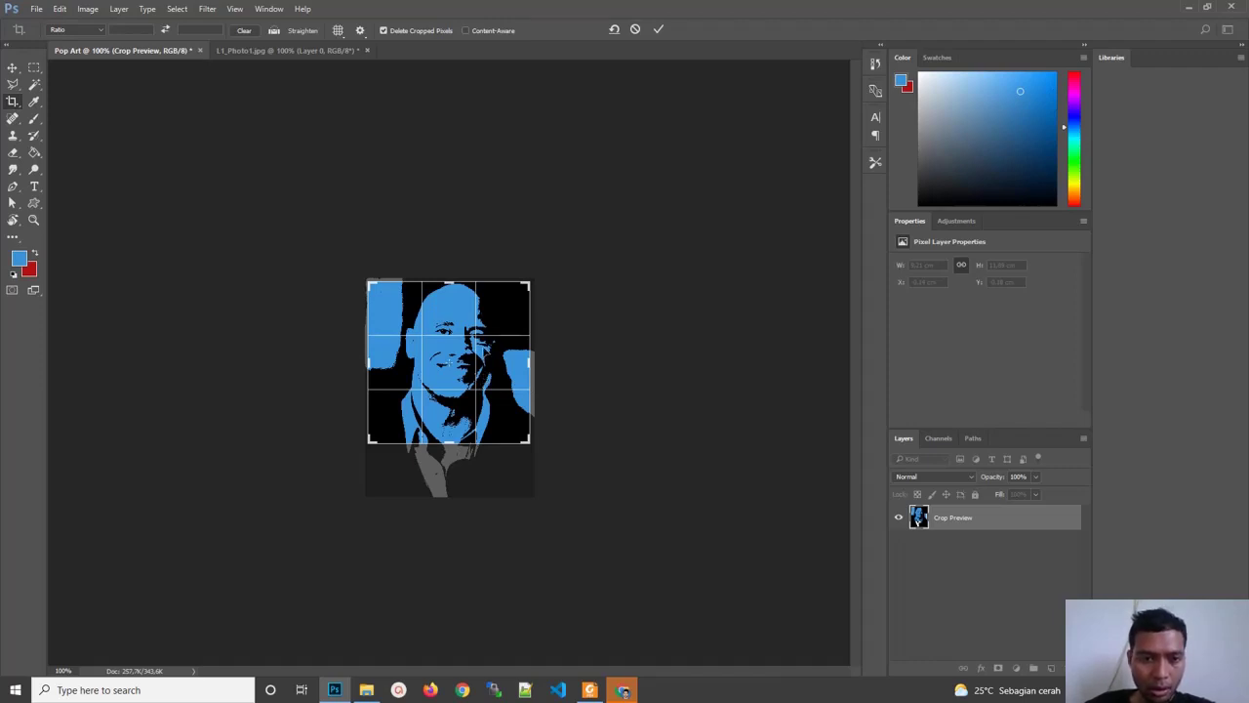
{"action": "left_click", "coordinate": [491, 353]}
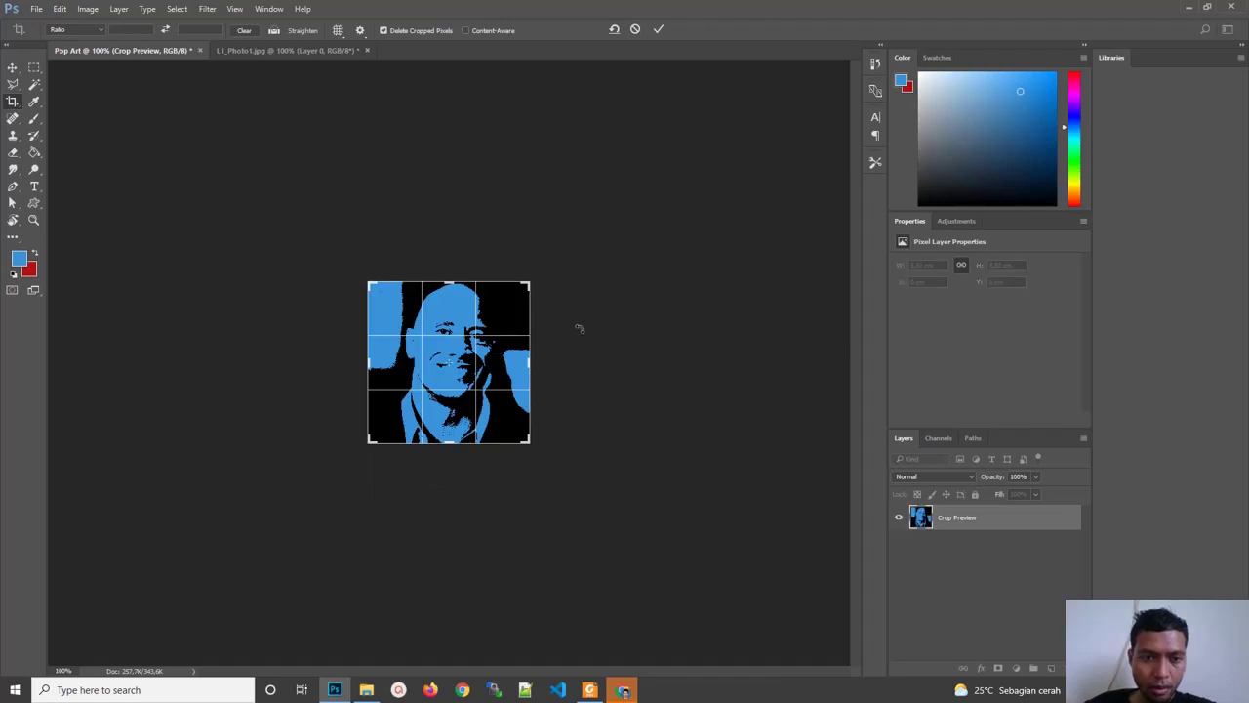
{"action": "key", "text": "Return"}
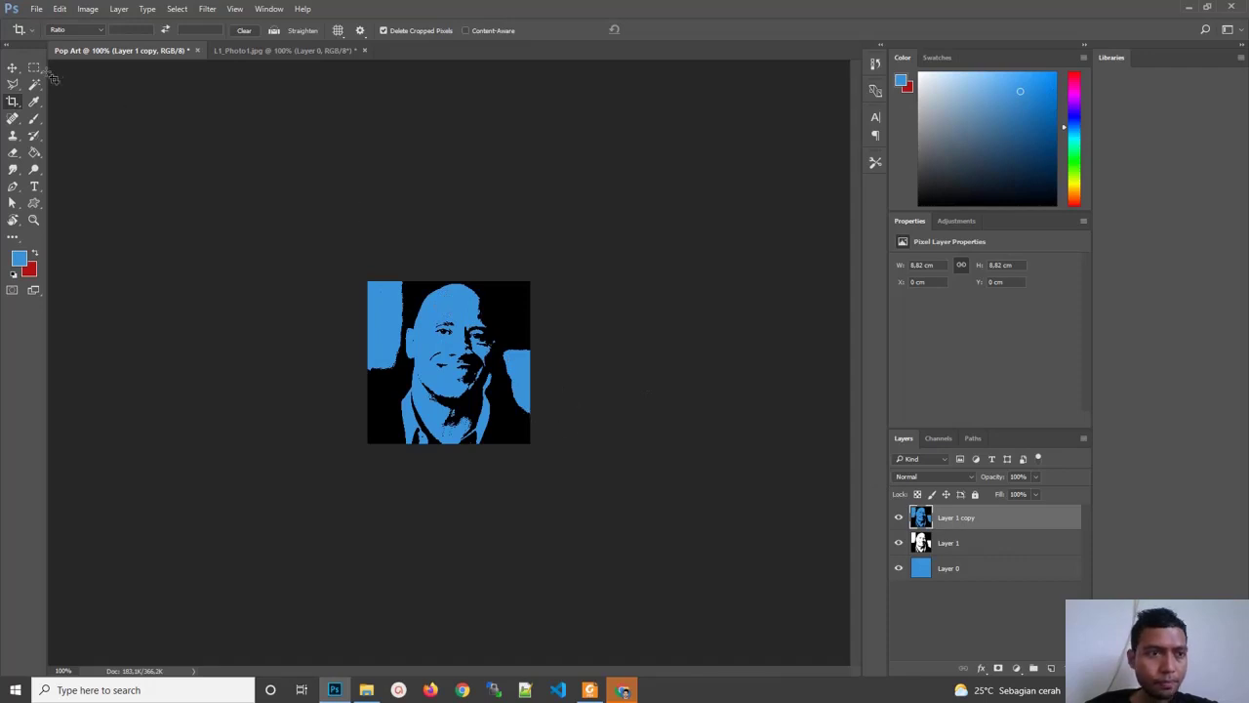
Create a new white document 'Pop Art Final' at 500 × 500 pixels
{"action": "left_click", "coordinate": [13, 68]}
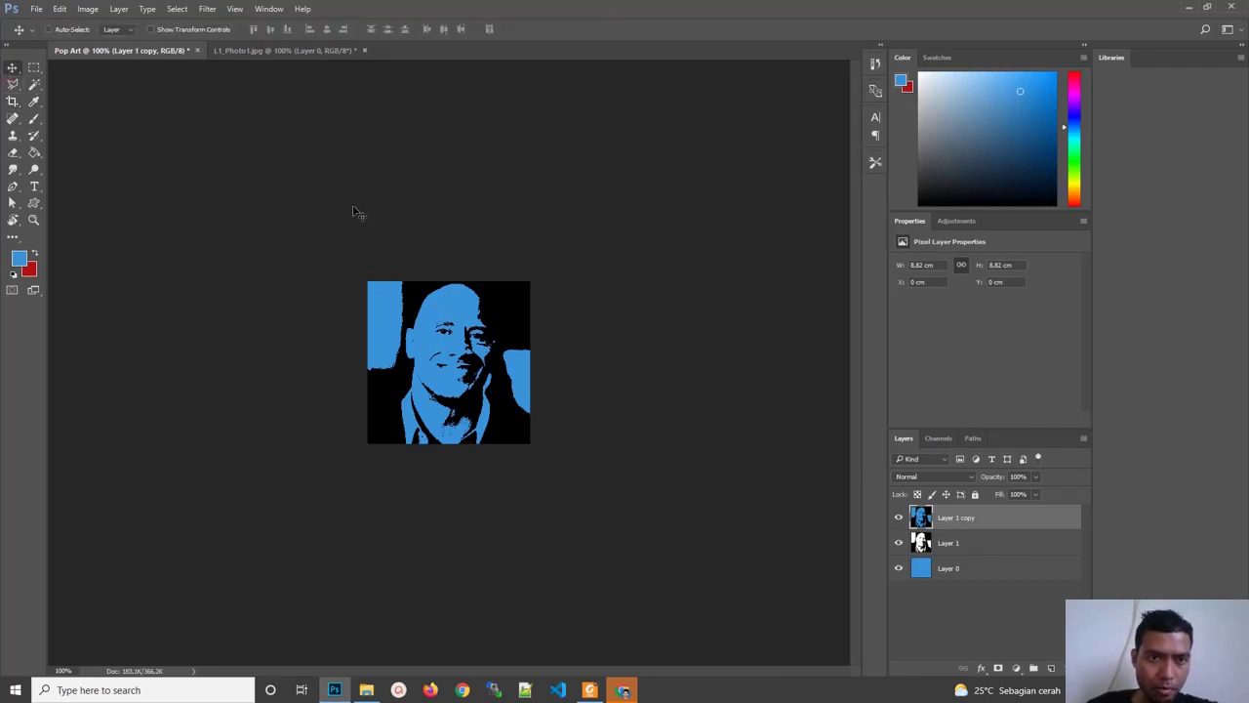
{"action": "key", "text": "ctrl+n"}
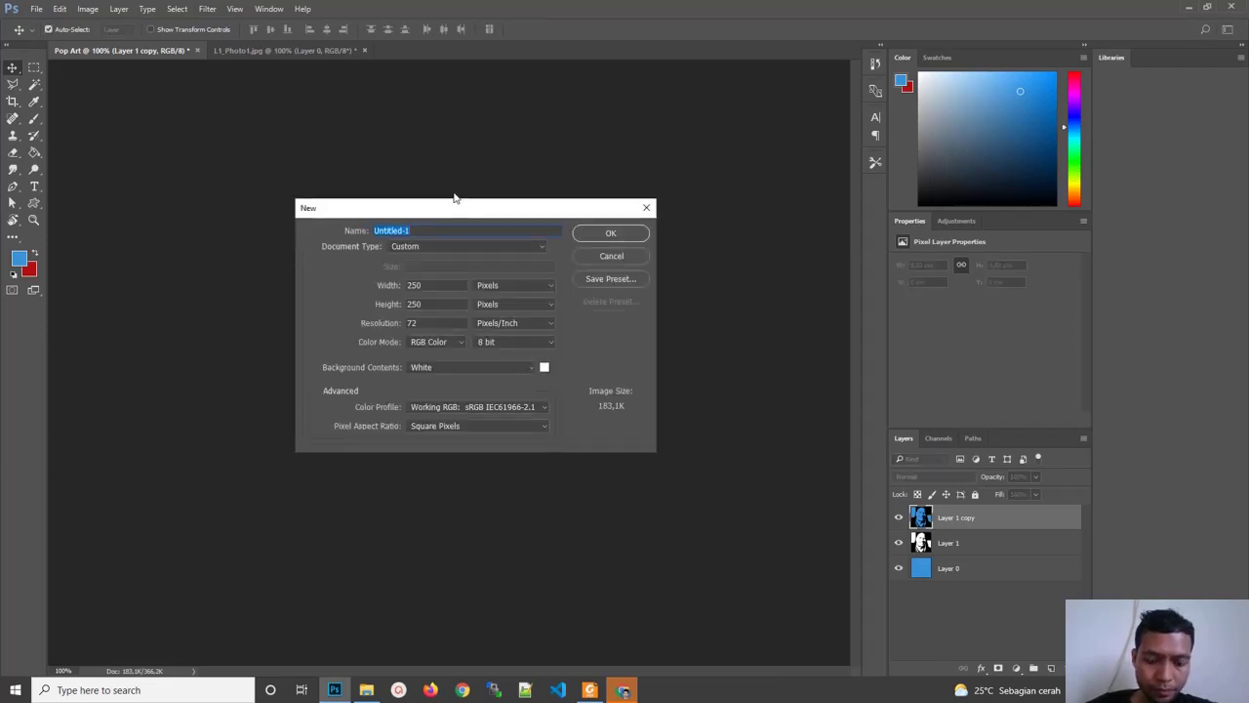
{"action": "type", "text": "Pop "}
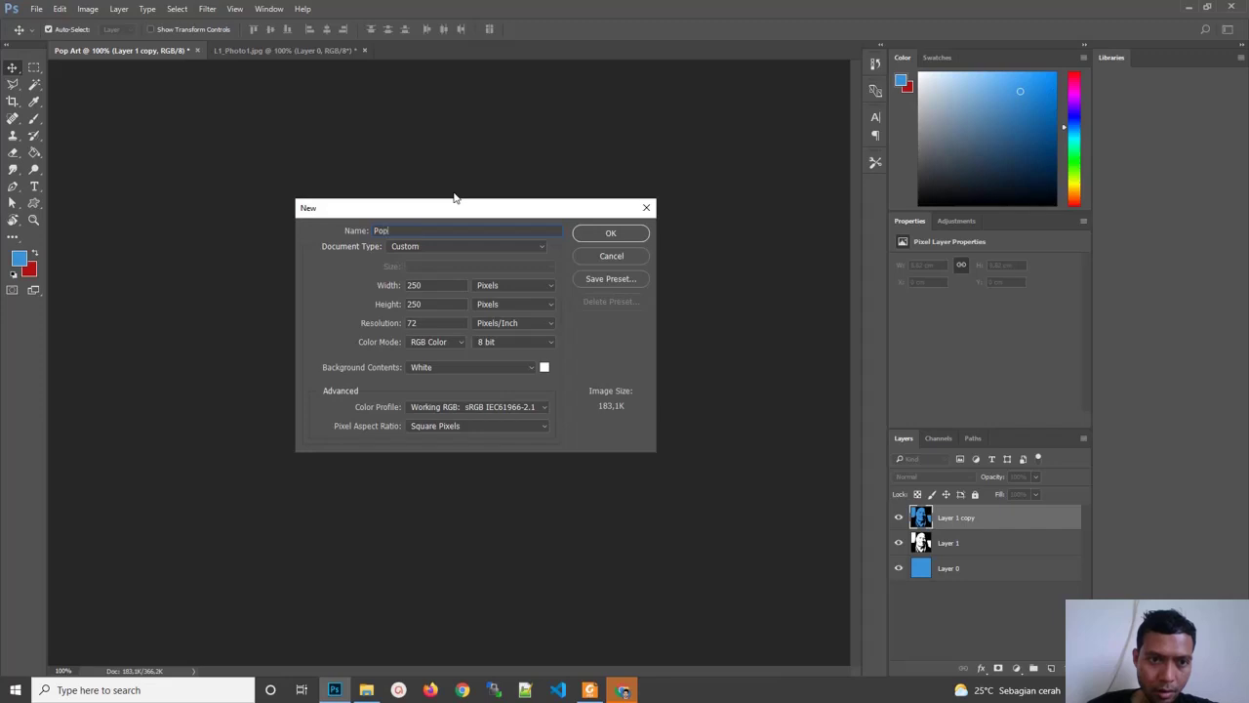
{"action": "type", "text": "Art Final"}
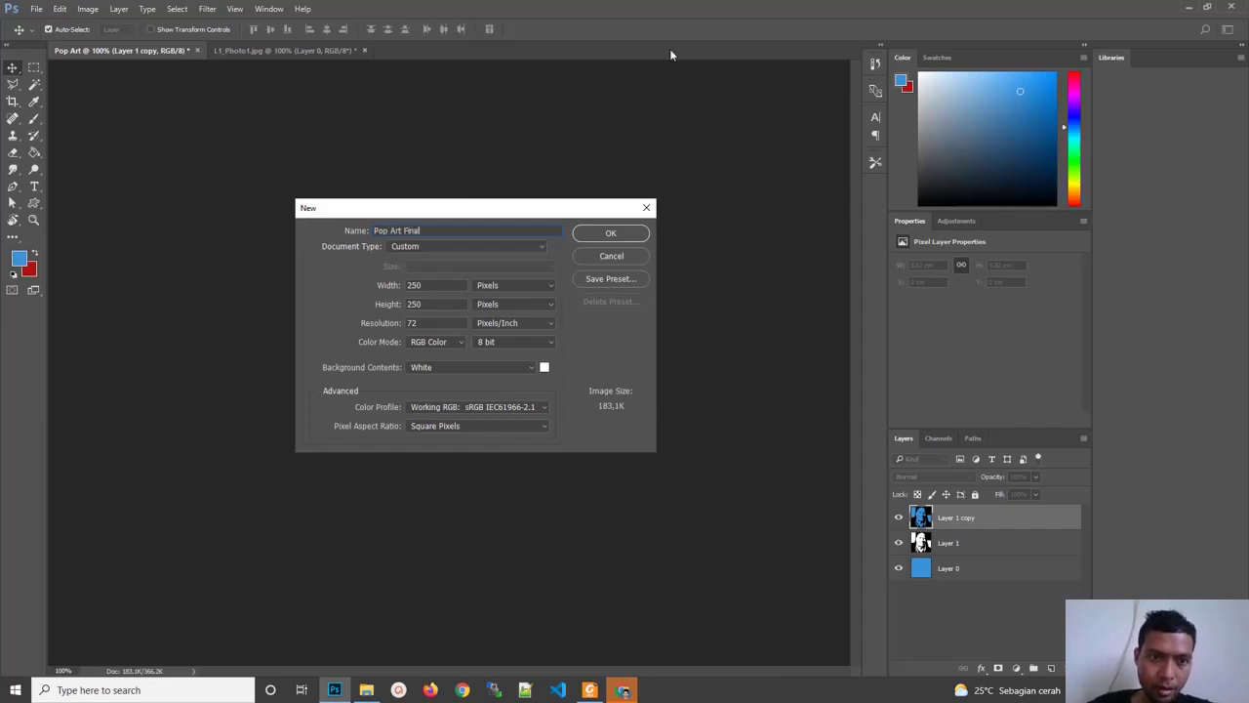
{"action": "double_click", "coordinate": [439, 285]}
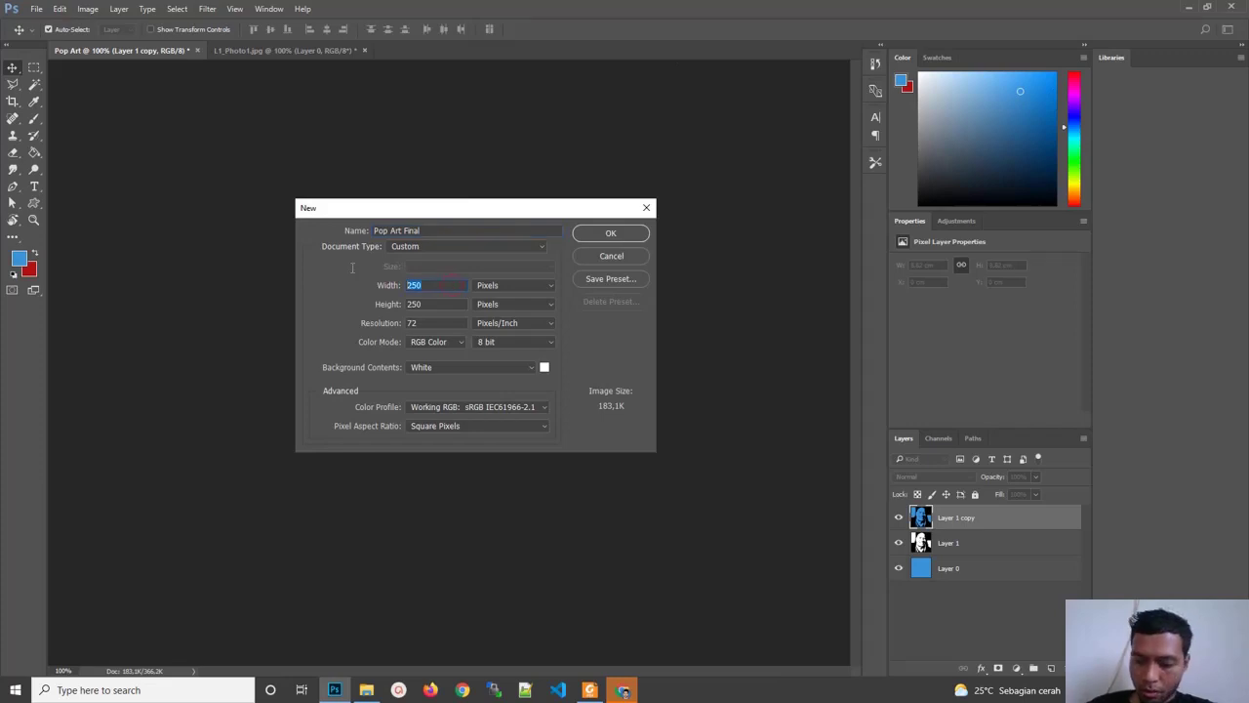
{"action": "type", "text": "500"}
{"action": "key", "text": "Tab"}
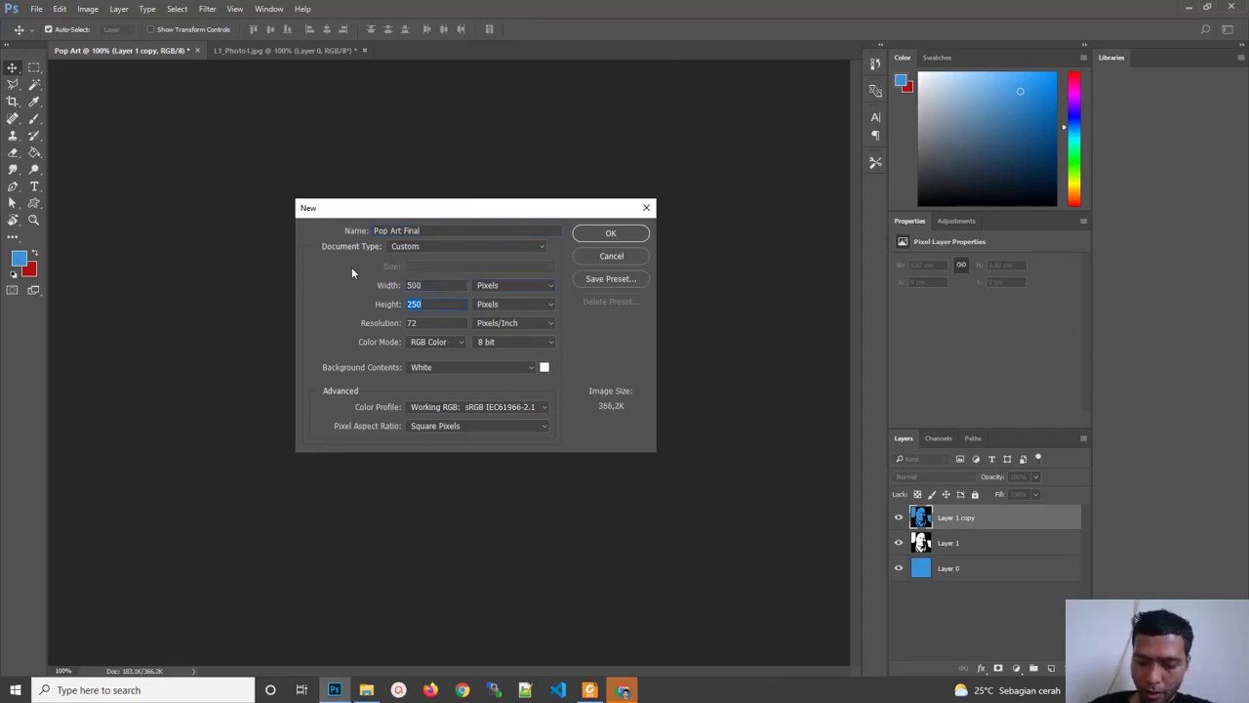
{"action": "type", "text": "500"}
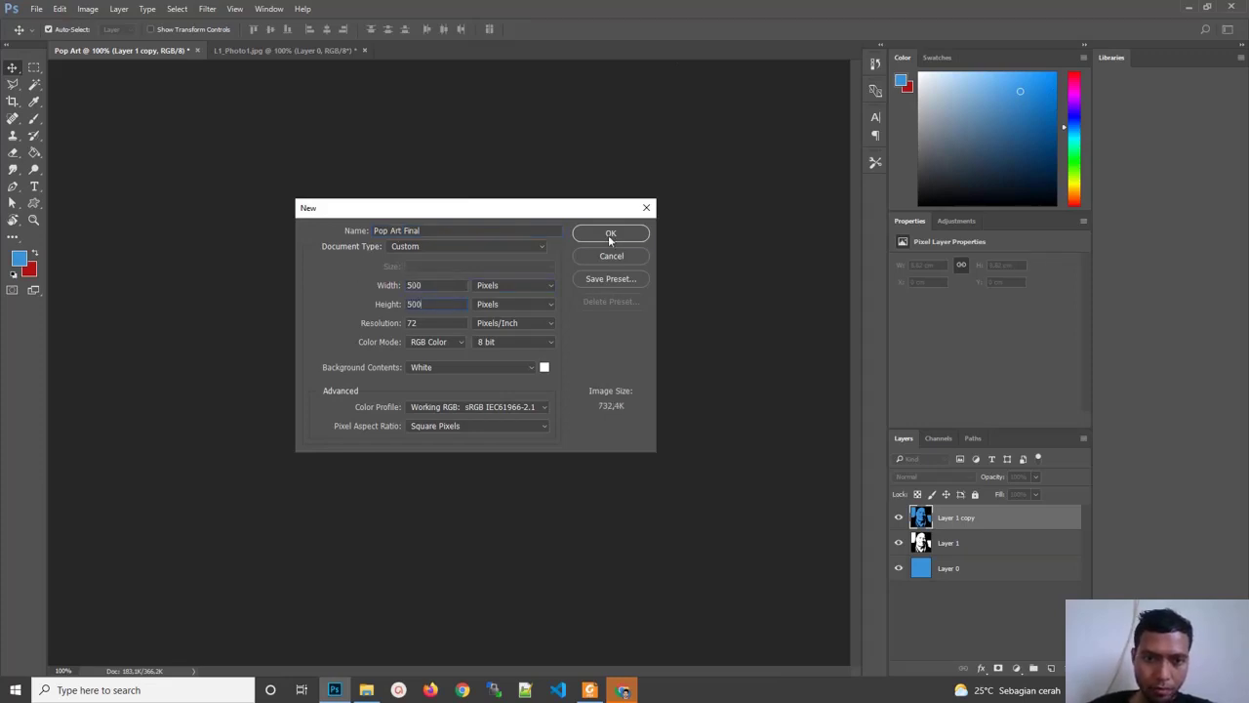
{"action": "left_click", "coordinate": [609, 236]}
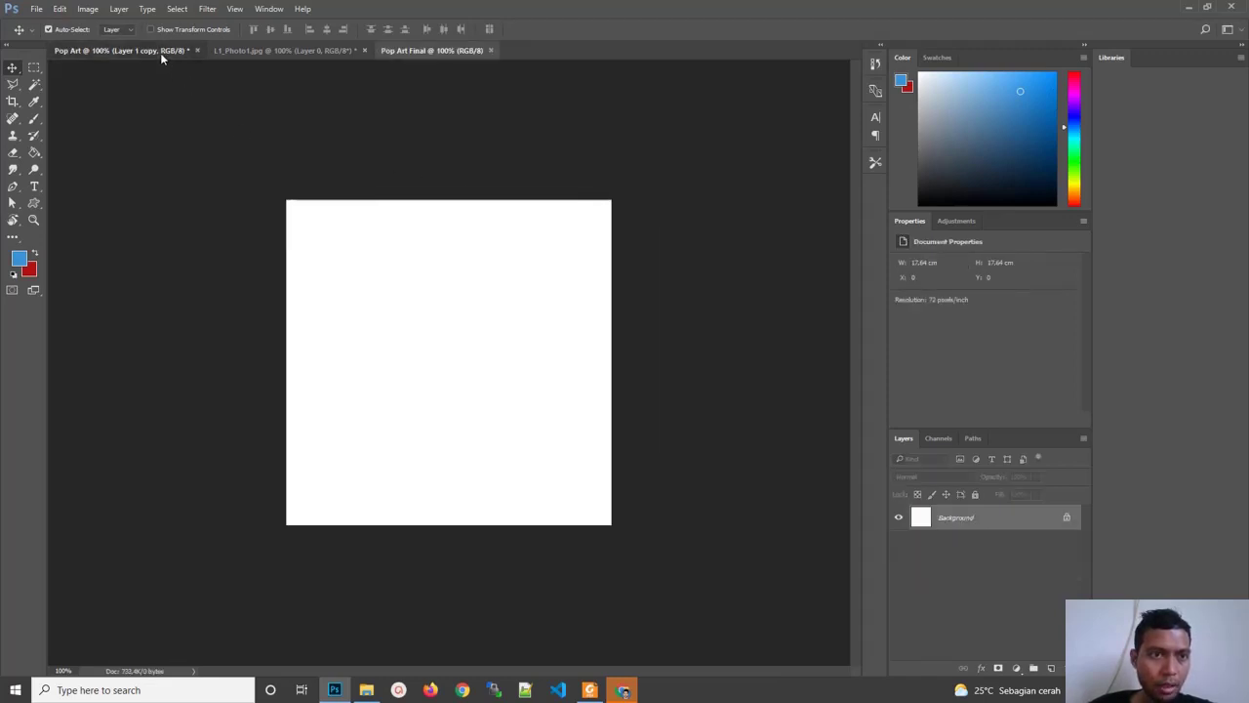
Drag Layer 1 copy into Pop Art Final's top-left corner, then return to Pop Art
{"action": "left_click", "coordinate": [160, 55]}
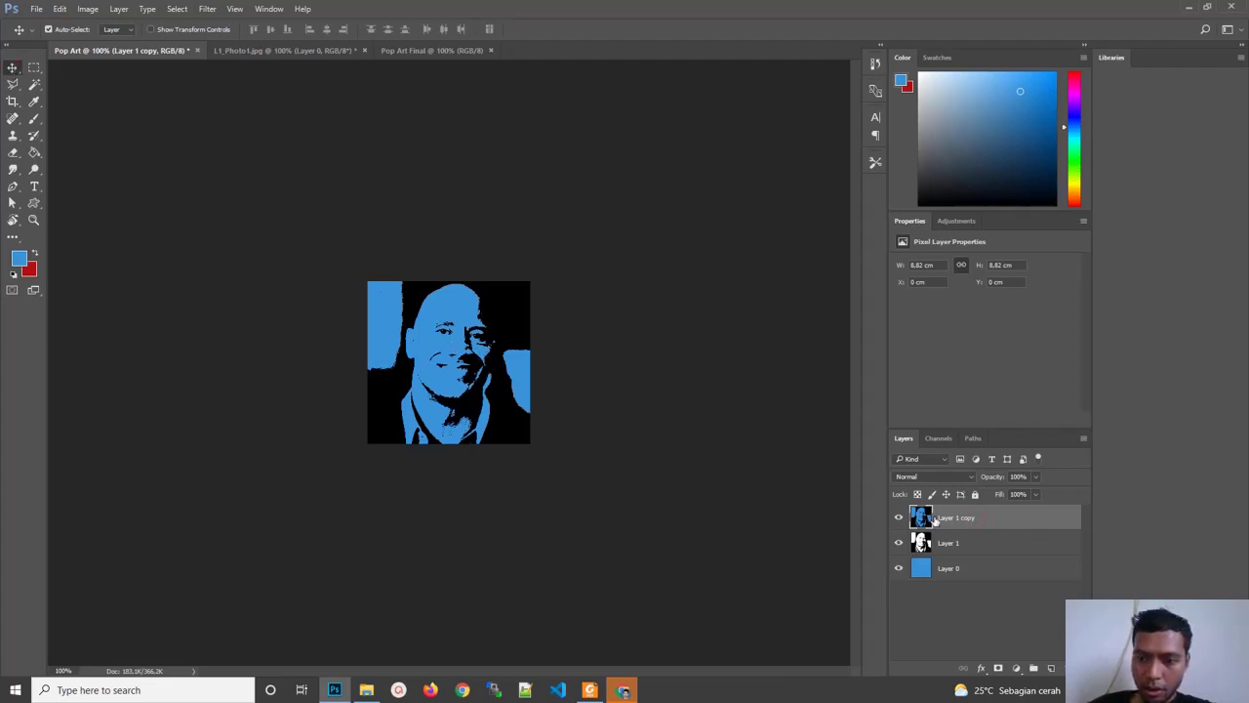
{"action": "left_click_drag", "start_coordinate": [934, 522], "coordinate": [435, 51]}
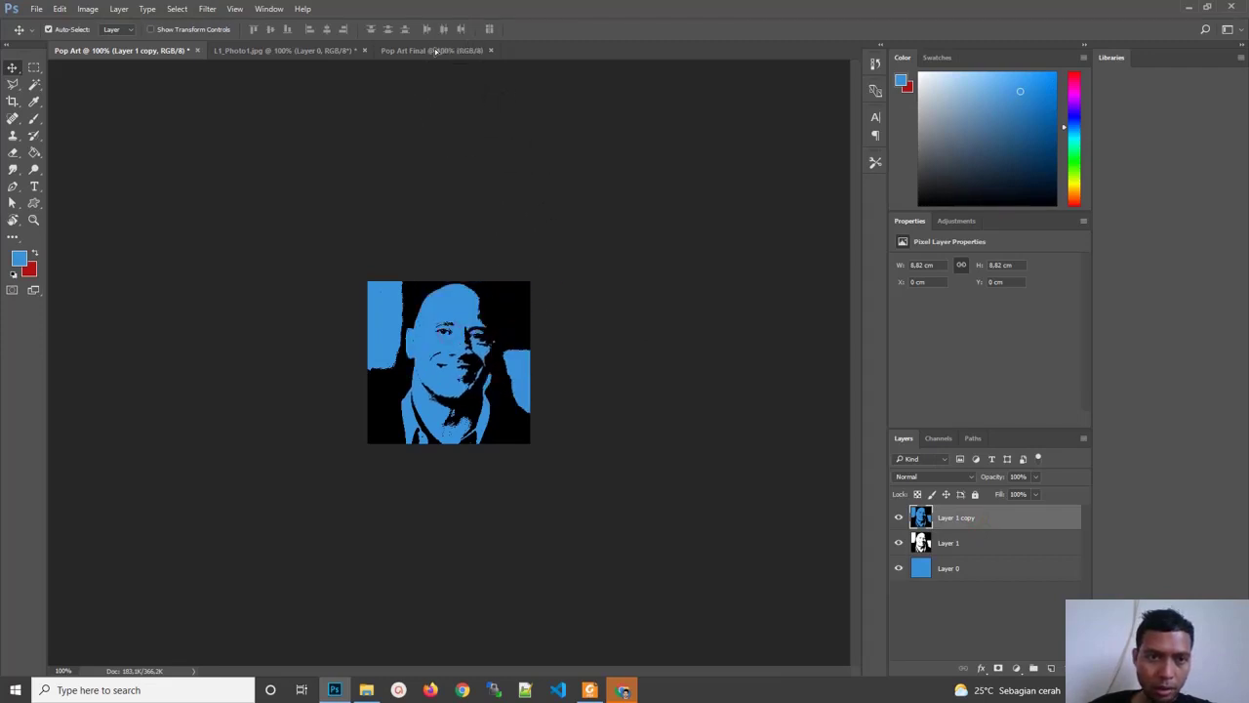
{"action": "mouse_move", "coordinate": [435, 51]}
{"action": "left_mouse_down"}
{"action": "mouse_move", "coordinate": [457, 361]}
{"action": "mouse_move", "coordinate": [413, 254]}
{"action": "left_mouse_up"}
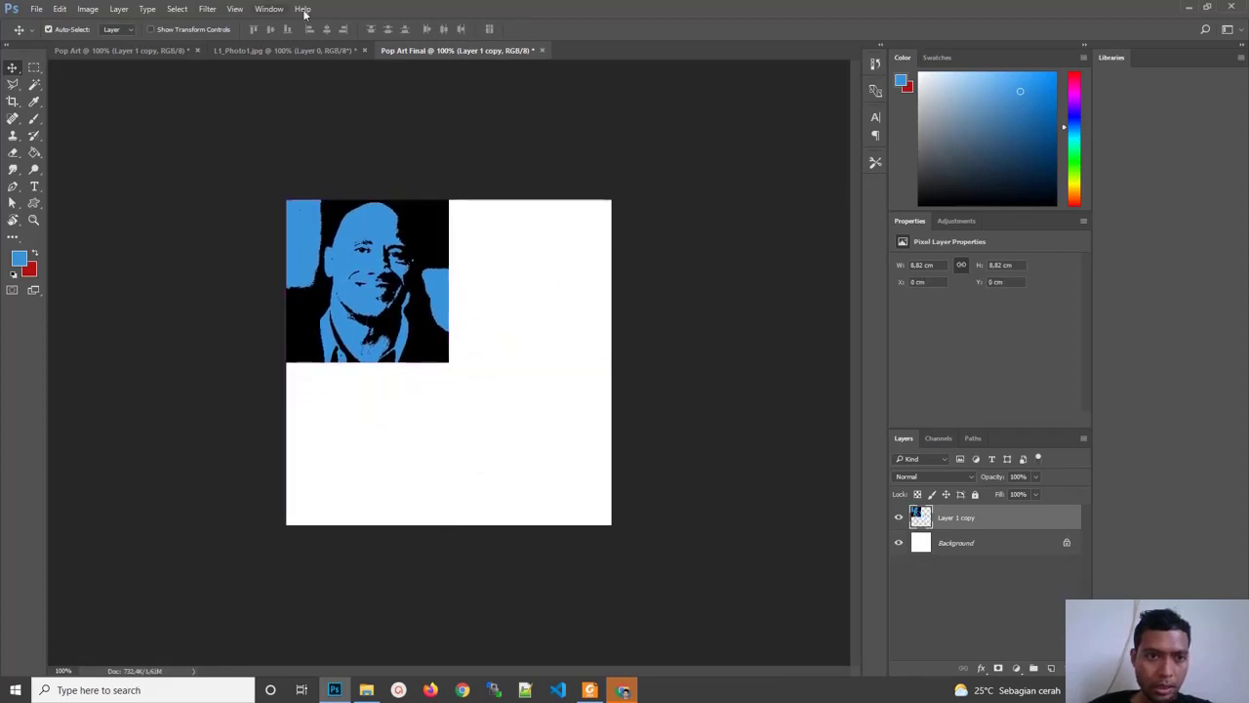
{"action": "left_click", "coordinate": [149, 50]}
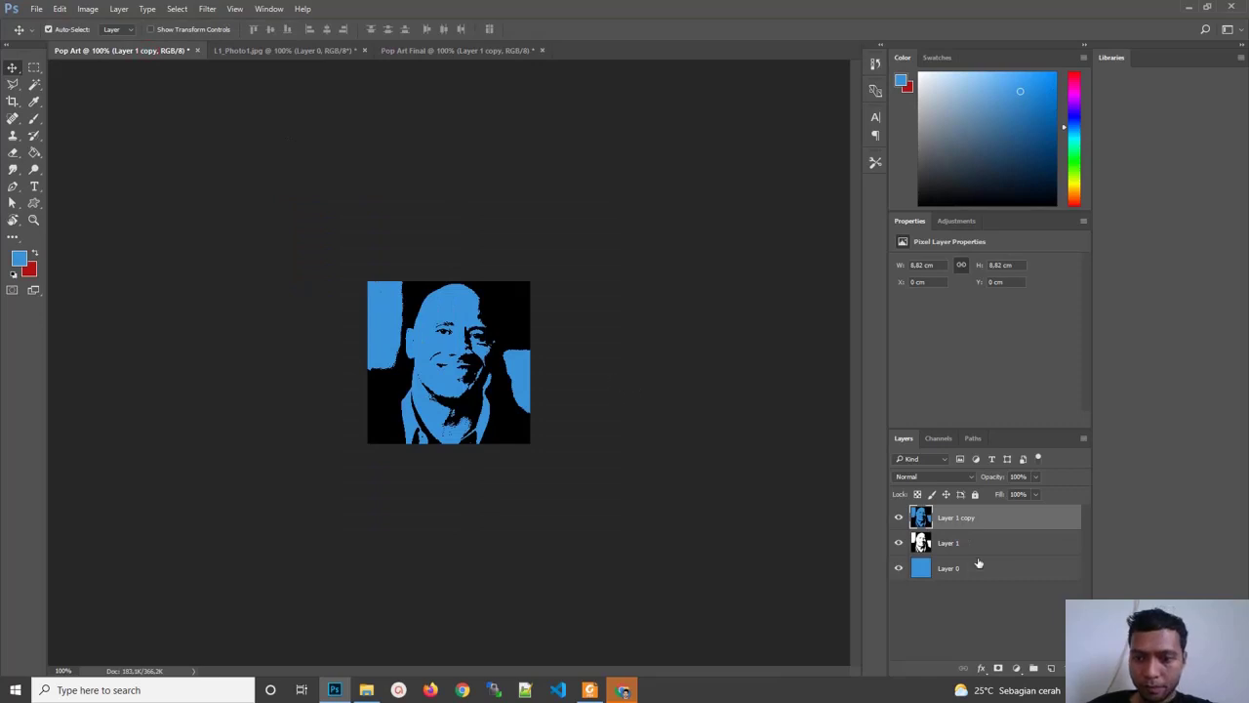
Hide Layer 1 copy and leave only Layer 0 selected
{"action": "left_click", "coordinate": [899, 518]}
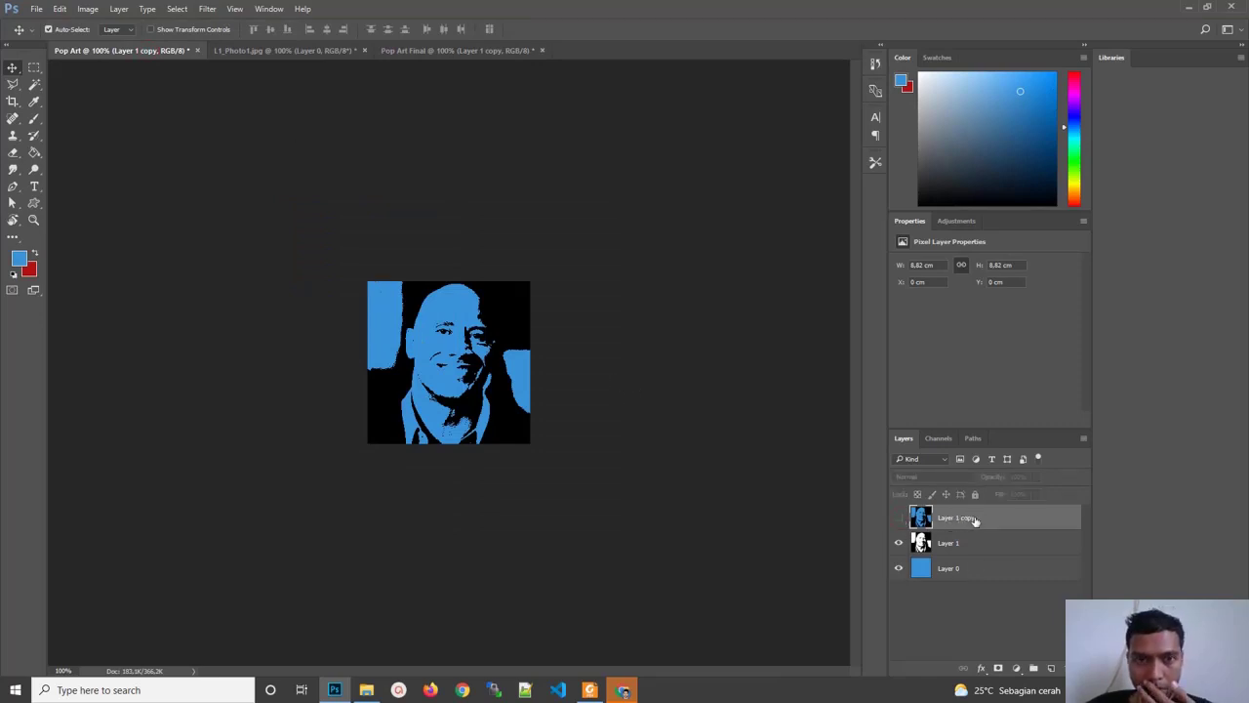
{"action": "left_click", "coordinate": [977, 547]}
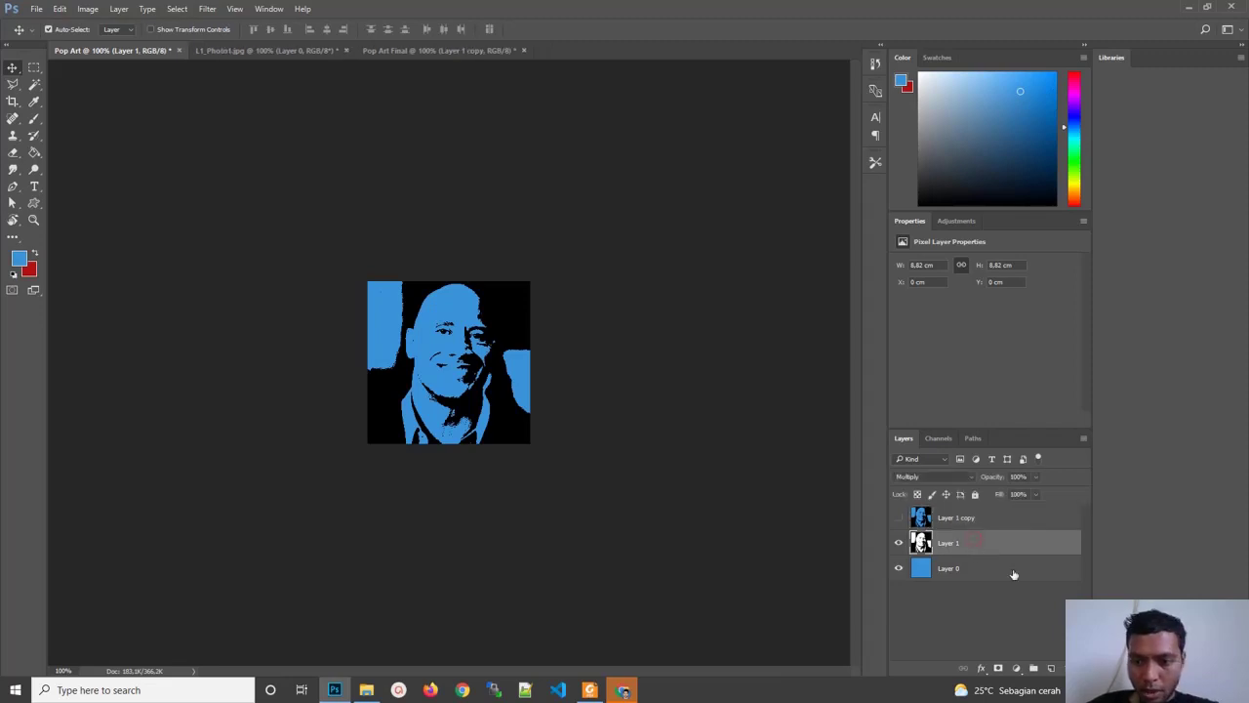
{"action": "left_click", "coordinate": [1022, 574], "text": "shift"}
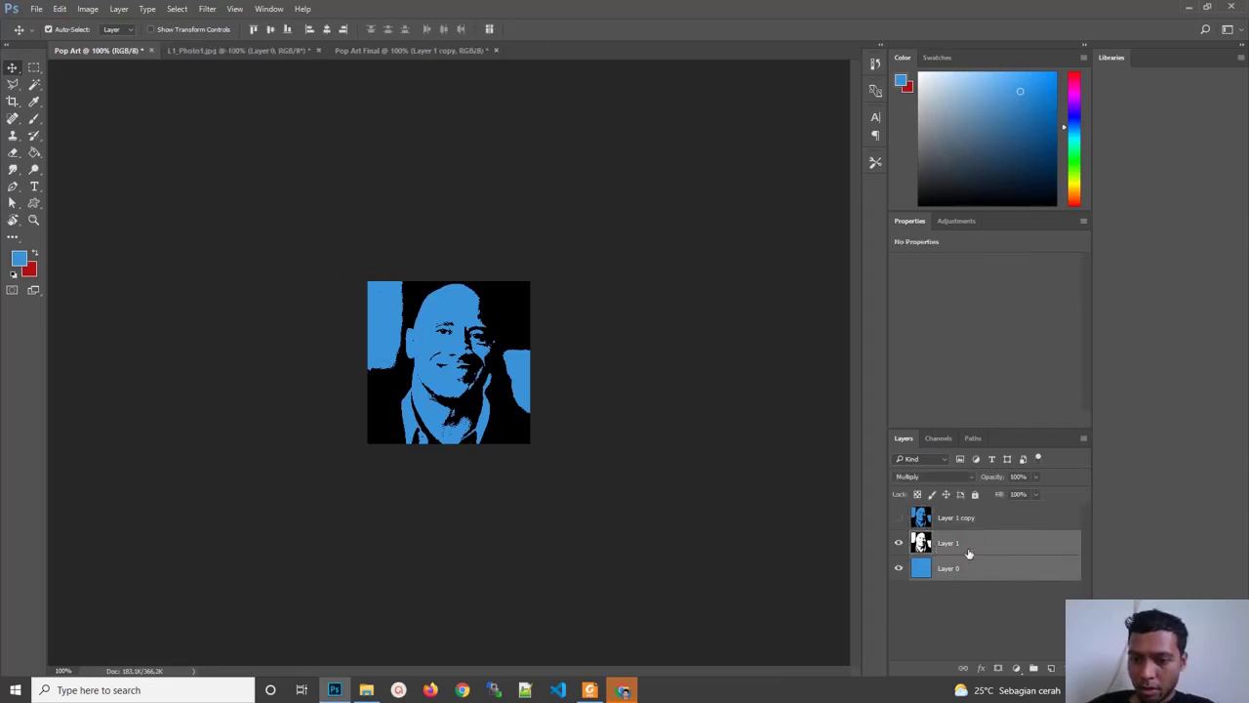
{"action": "right_click", "coordinate": [1015, 549]}
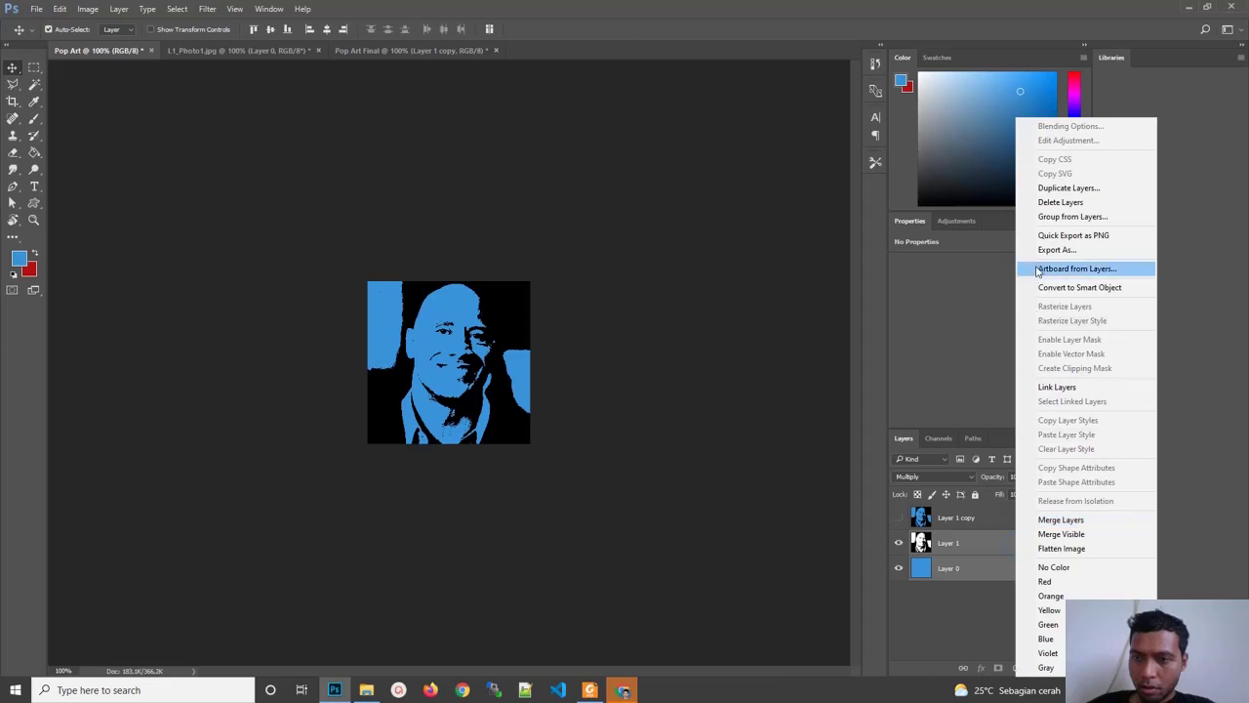
{"action": "left_click", "coordinate": [972, 591]}
{"action": "left_click", "coordinate": [972, 576]}
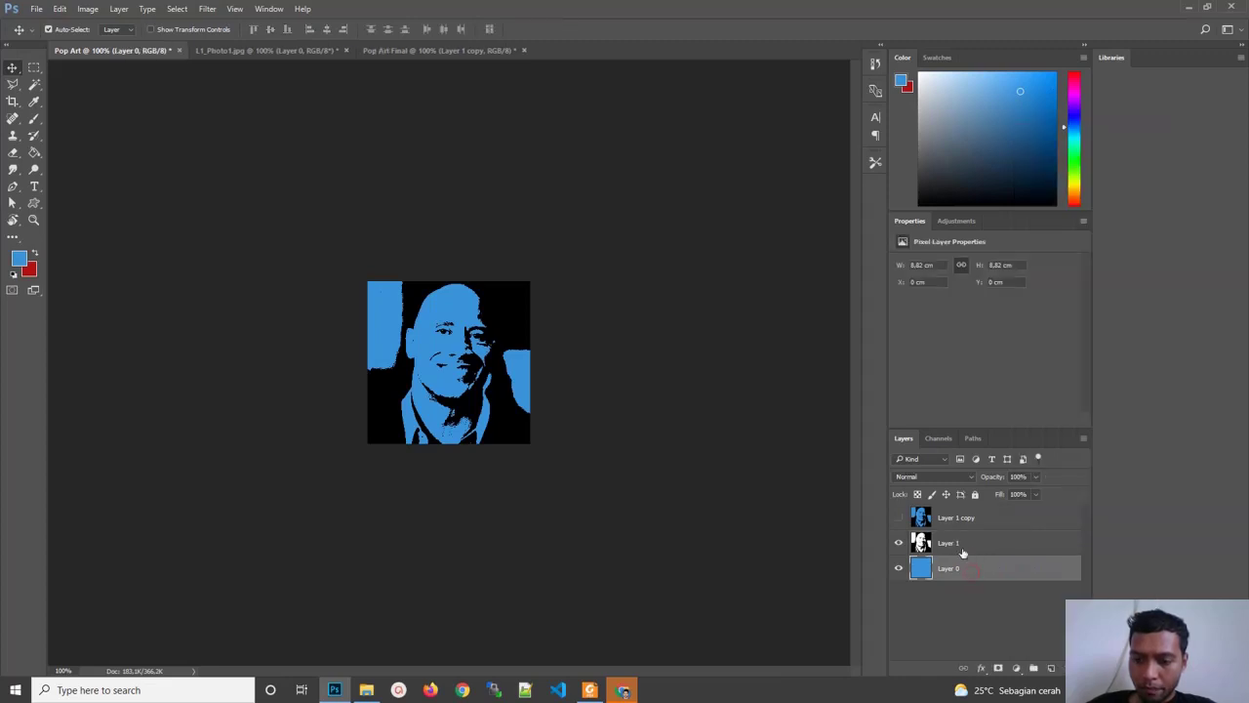
Fill Layer 0 with orange using the Paint Bucket
{"action": "left_click", "coordinate": [19, 260]}
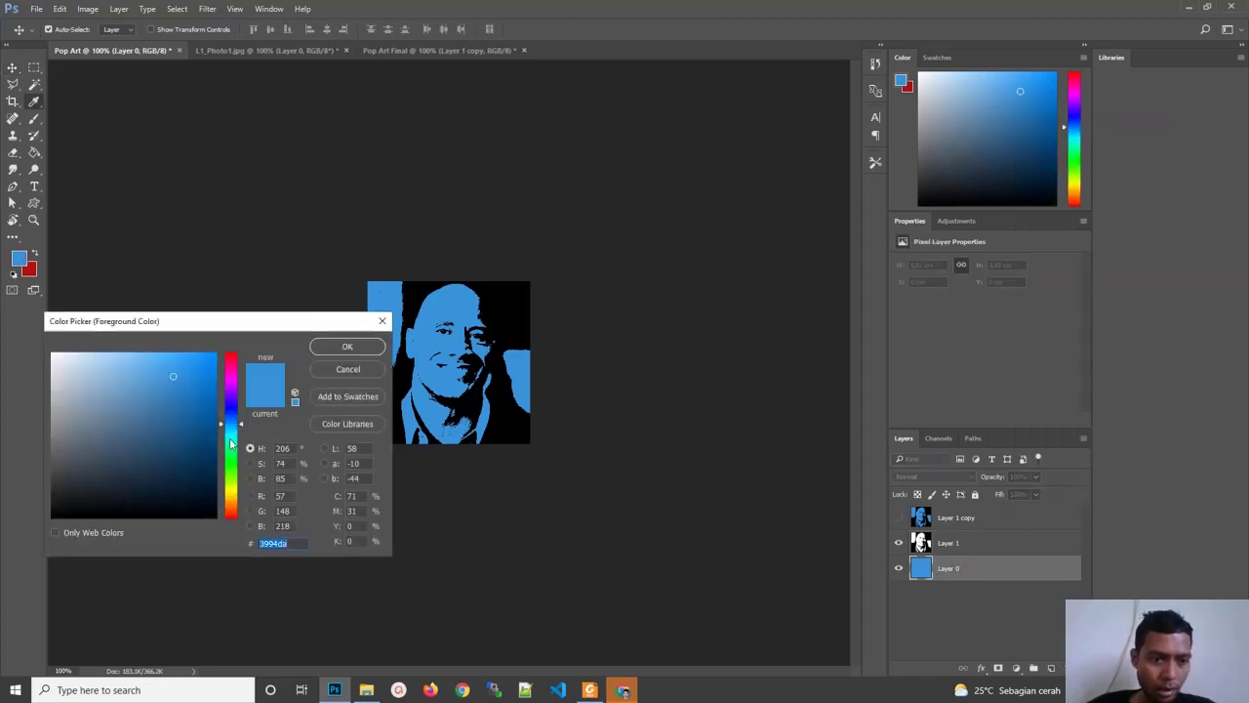
{"action": "left_click", "coordinate": [230, 371]}
{"action": "left_click_drag", "start_coordinate": [187, 367], "coordinate": [197, 373]}
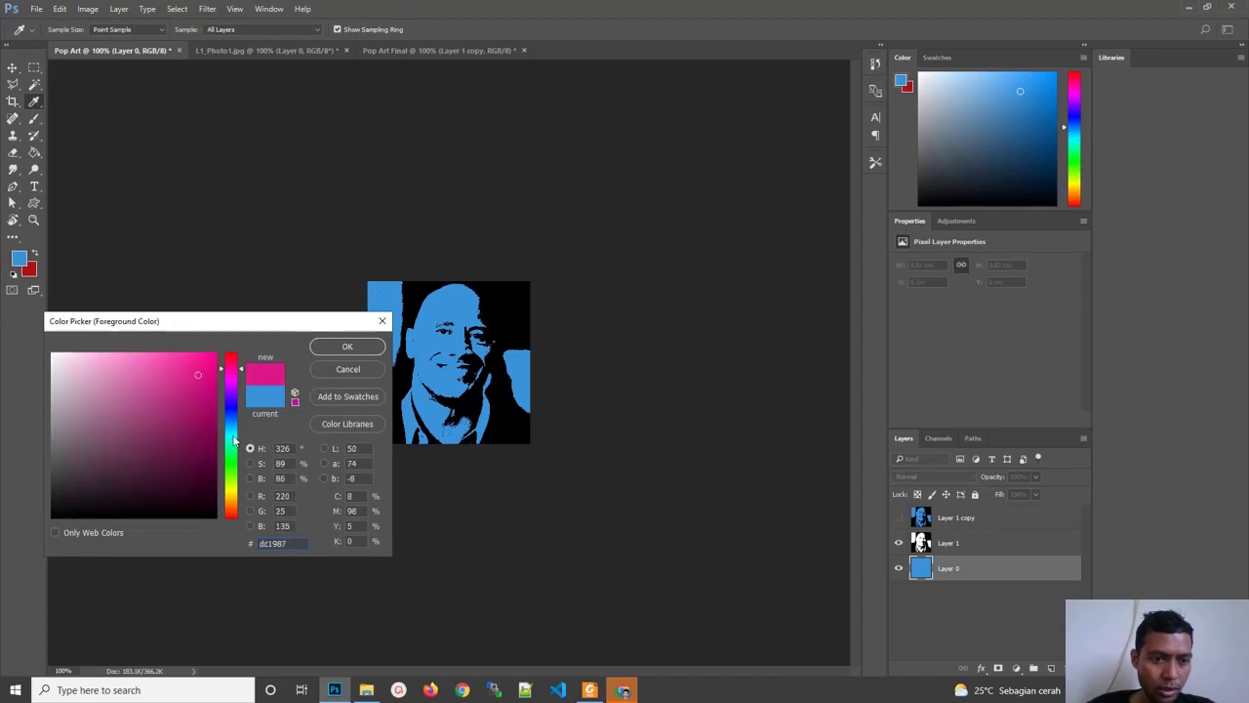
{"action": "left_click", "coordinate": [235, 504]}
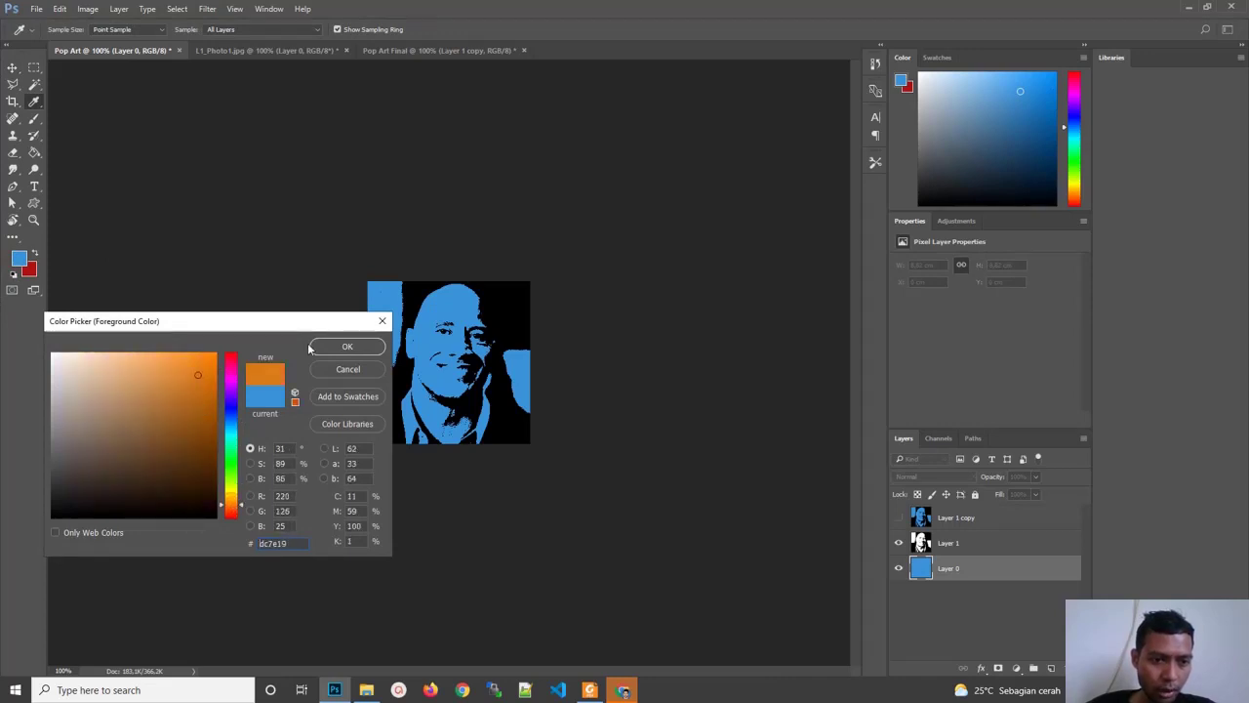
{"action": "left_click", "coordinate": [348, 348]}
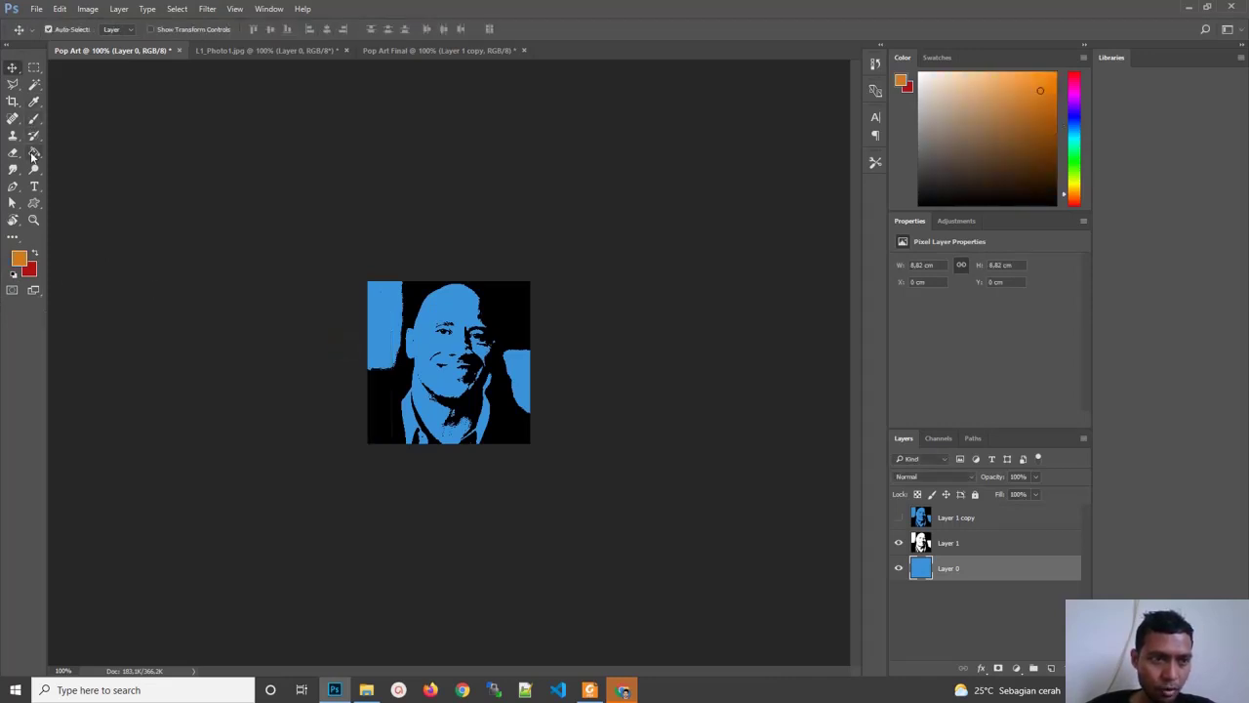
{"action": "key", "text": "g"}
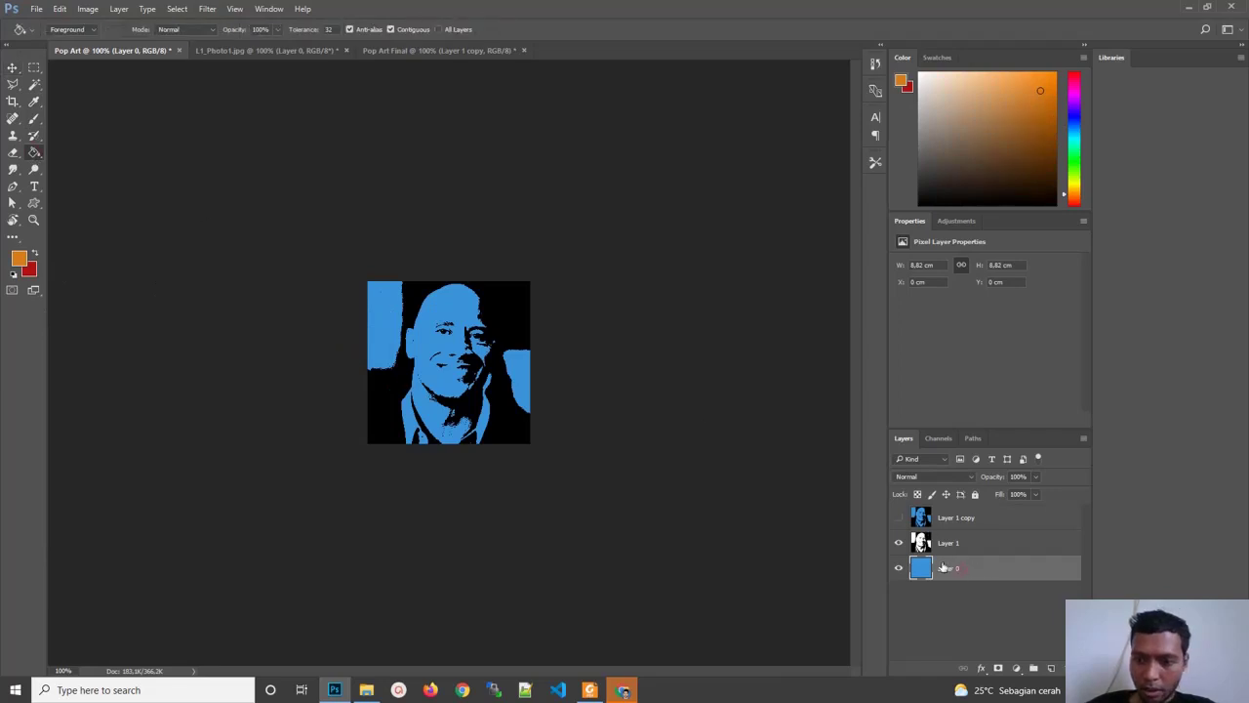
{"action": "left_click", "coordinate": [441, 314]}
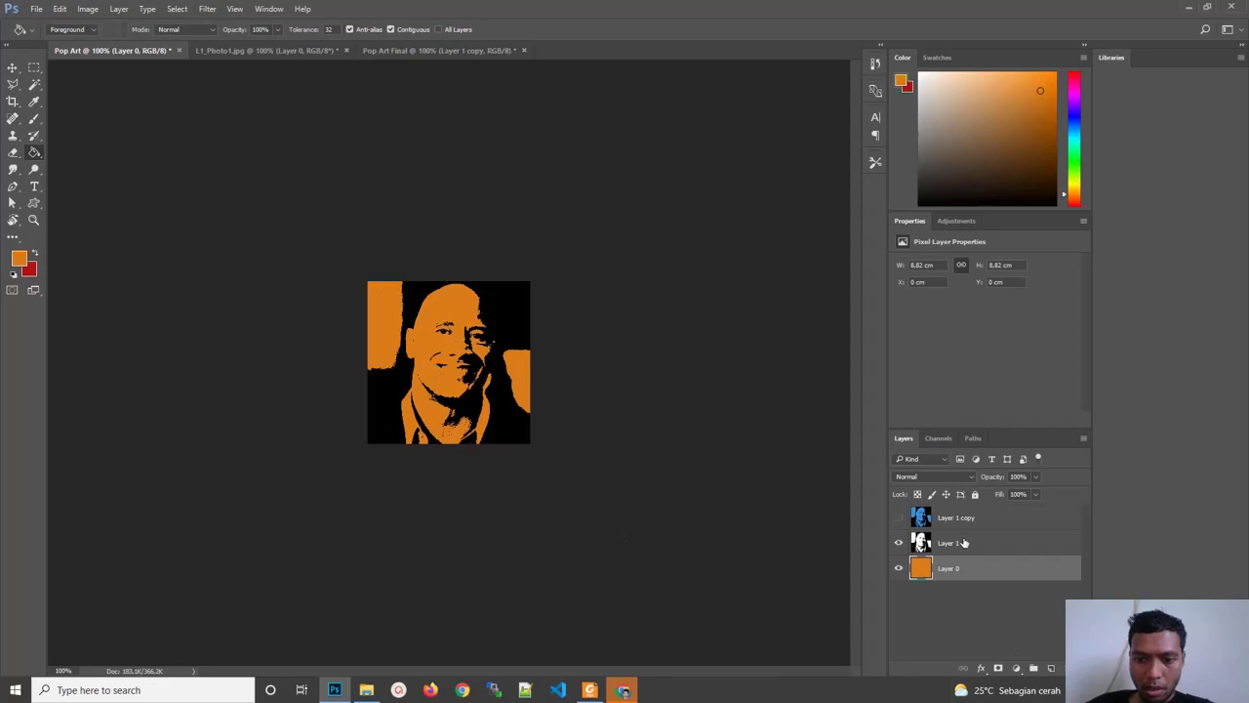
Duplicate Layer 1 and Layer 0 and merge the copies into Layer 1 copy 2
{"action": "left_click", "coordinate": [1009, 547], "text": "shift"}
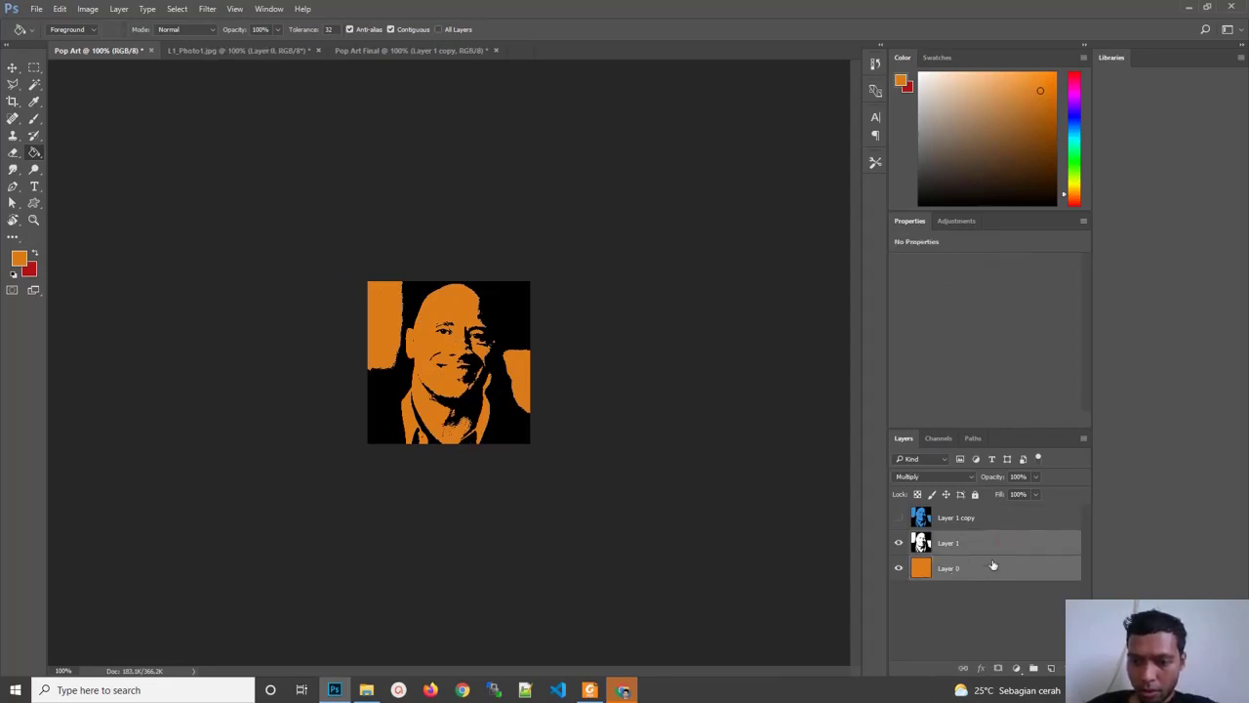
{"action": "right_click", "coordinate": [1015, 553]}
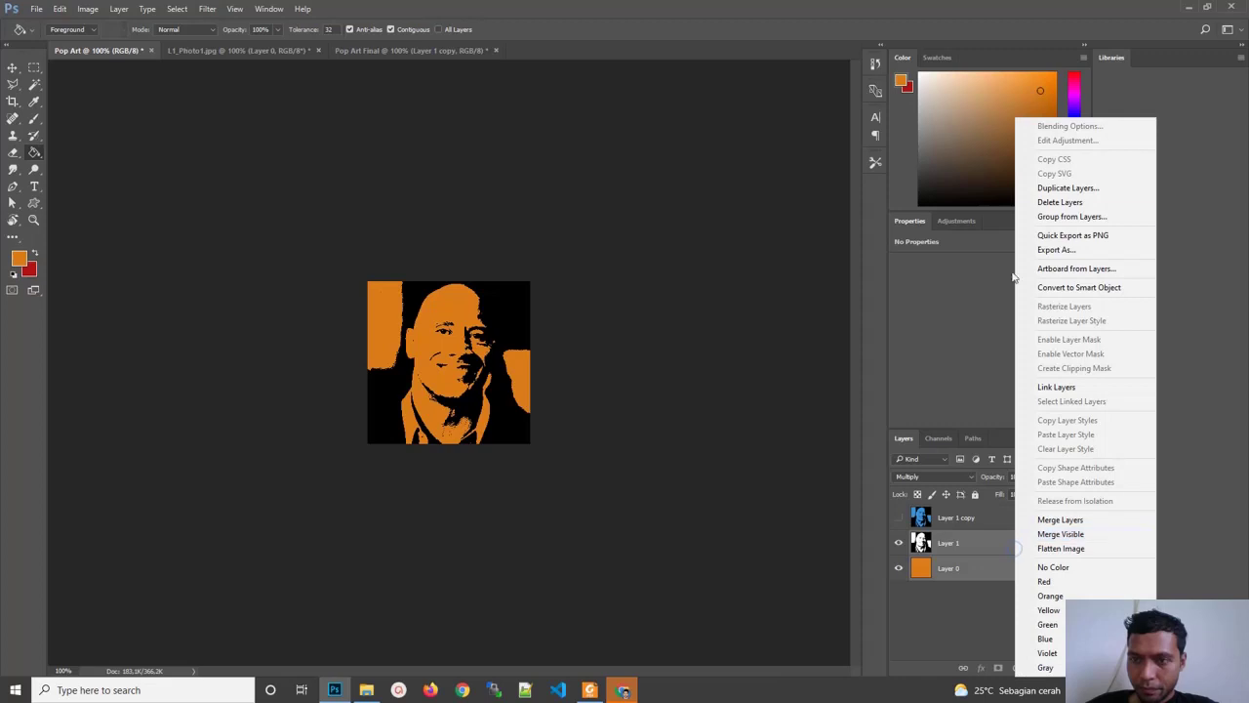
{"action": "left_click", "coordinate": [1059, 187]}
{"action": "left_click", "coordinate": [737, 211]}
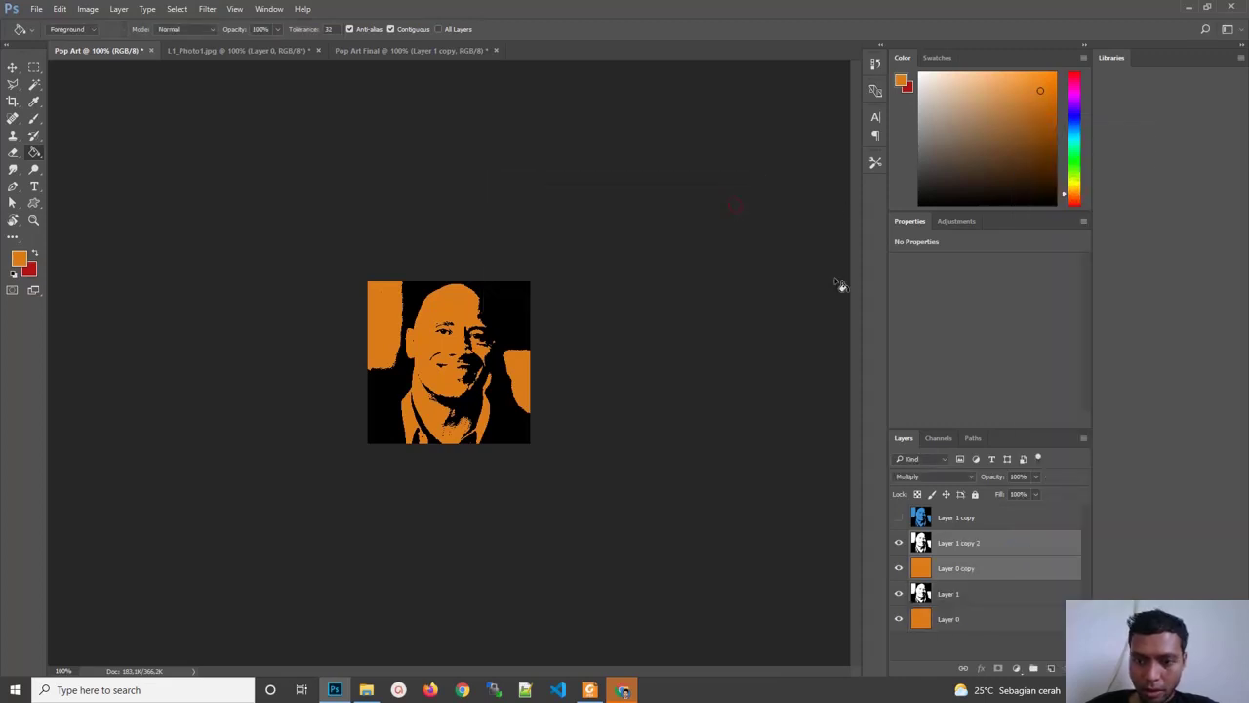
{"action": "right_click", "coordinate": [1015, 557]}
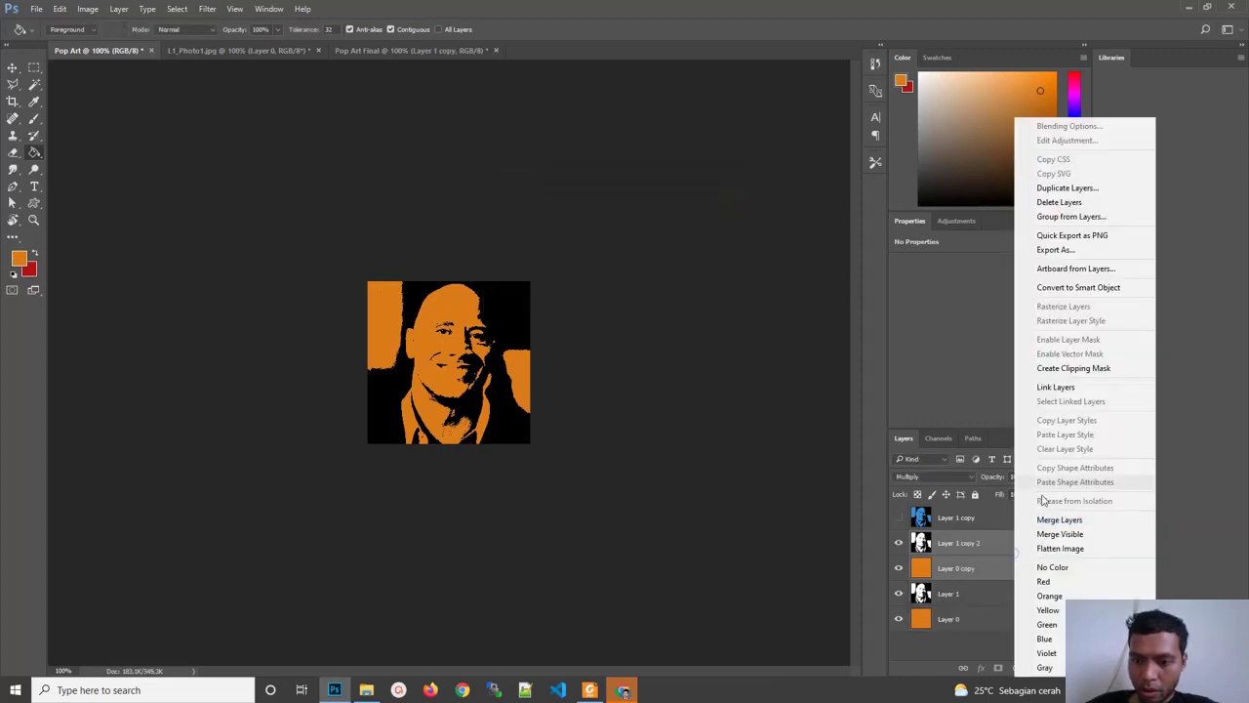
{"action": "left_click", "coordinate": [1091, 517]}
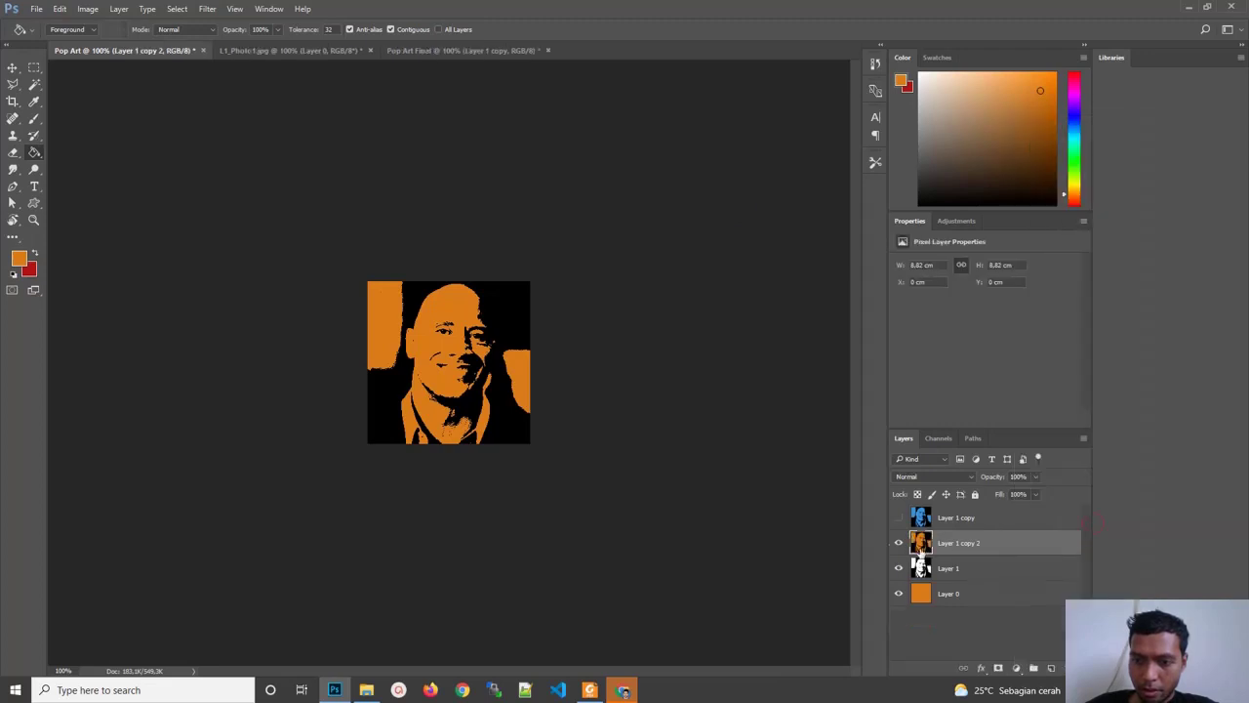
Move the orange portrait into Pop Art Final's top-right quarter, then return to Pop Art
{"action": "left_click", "coordinate": [13, 68]}
{"action": "mouse_move", "coordinate": [434, 341]}
{"action": "left_mouse_down"}
{"action": "mouse_move", "coordinate": [449, 59]}
{"action": "mouse_move", "coordinate": [549, 284]}
{"action": "mouse_move", "coordinate": [522, 256]}
{"action": "mouse_move", "coordinate": [514, 273]}
{"action": "left_mouse_up"}
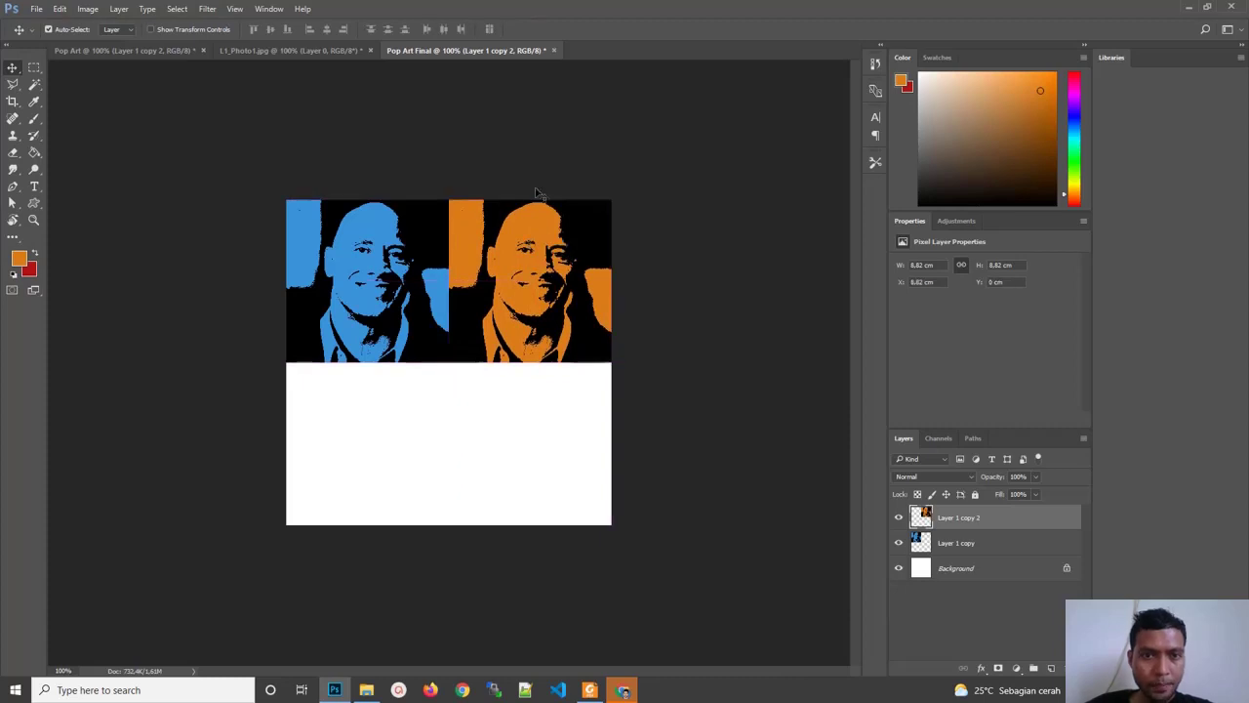
{"action": "left_click", "coordinate": [160, 52]}
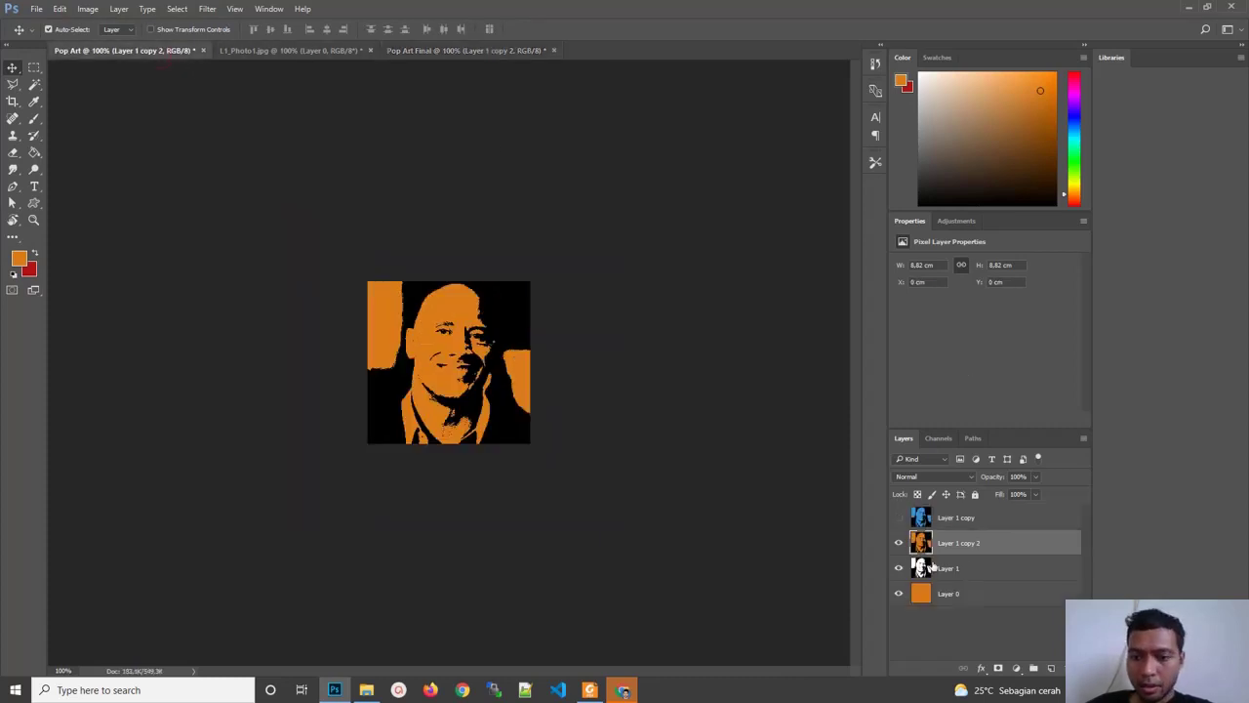
Hide the orange portrait and fill Layer 0 with red #cc2f2f
{"action": "left_click", "coordinate": [898, 546]}
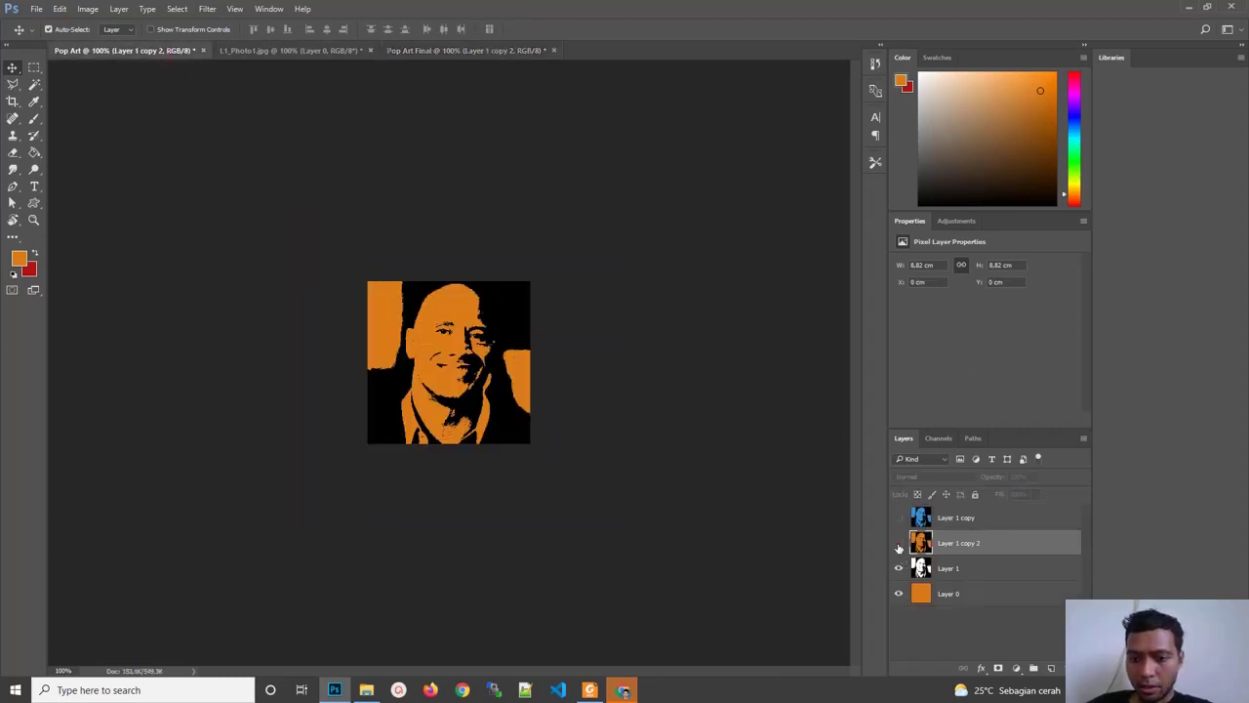
{"action": "left_click", "coordinate": [969, 595]}
{"action": "left_click", "coordinate": [18, 260]}
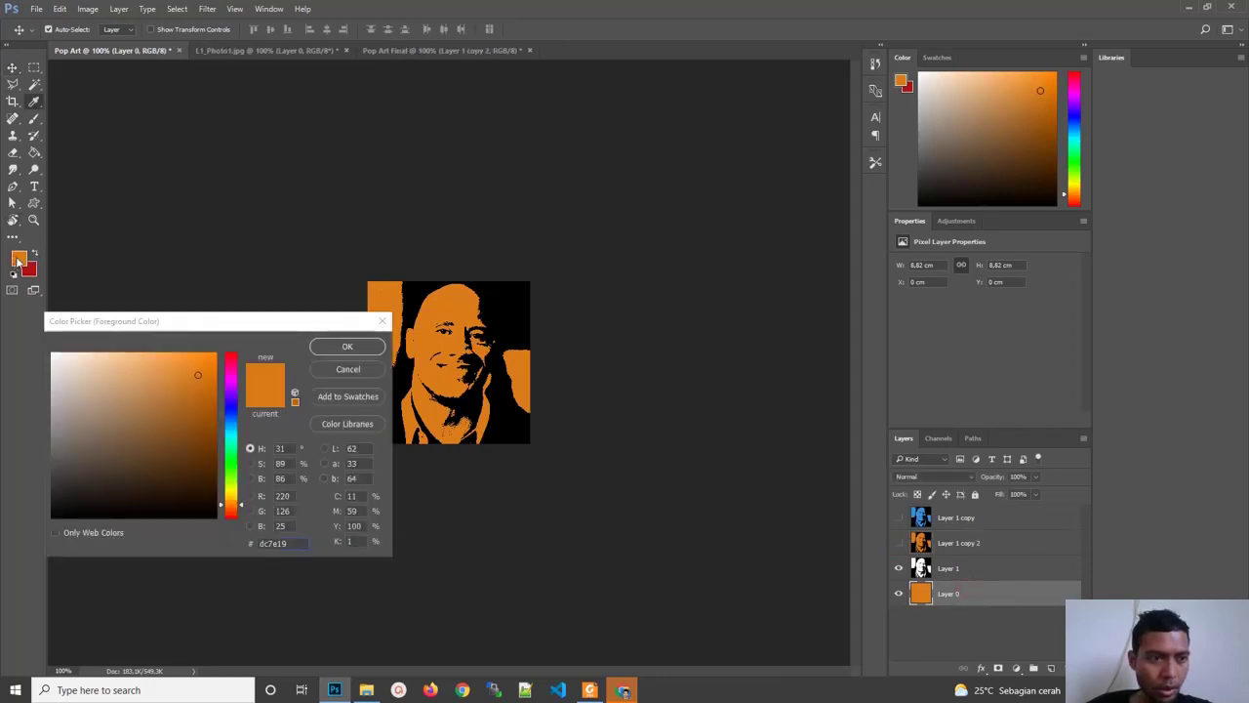
{"action": "left_click_drag", "start_coordinate": [228, 387], "coordinate": [228, 354]}
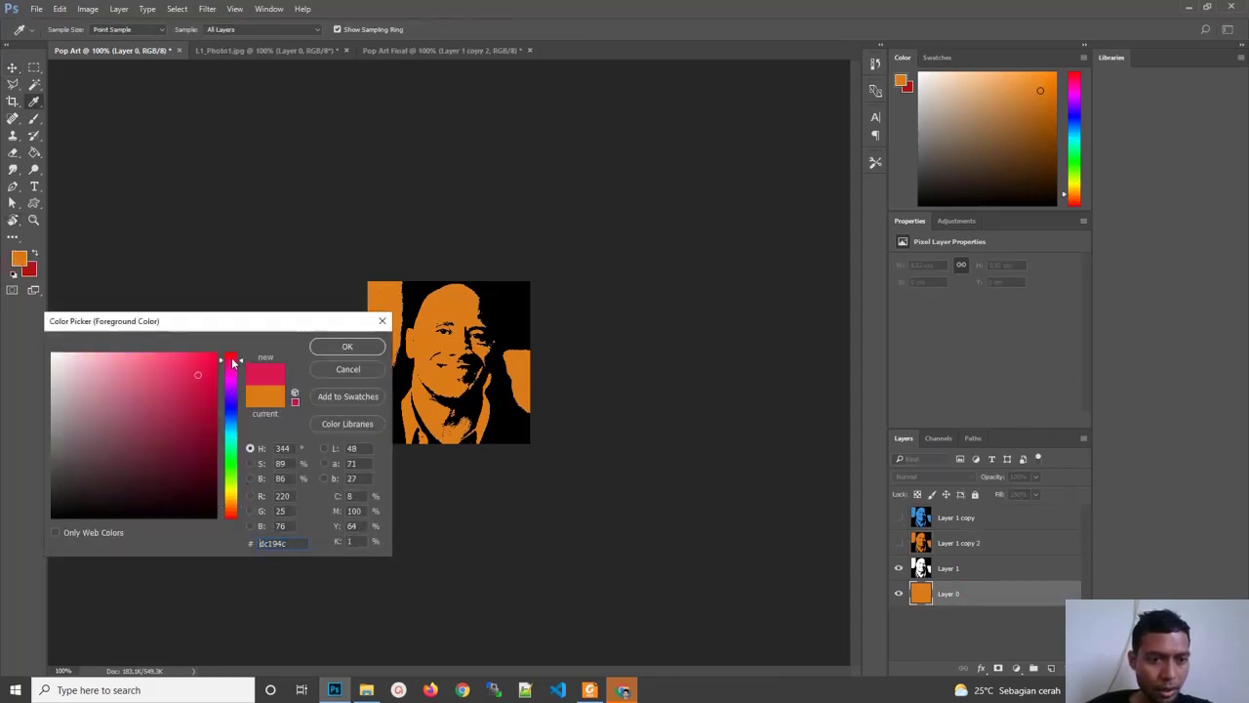
{"action": "left_click", "coordinate": [177, 385]}
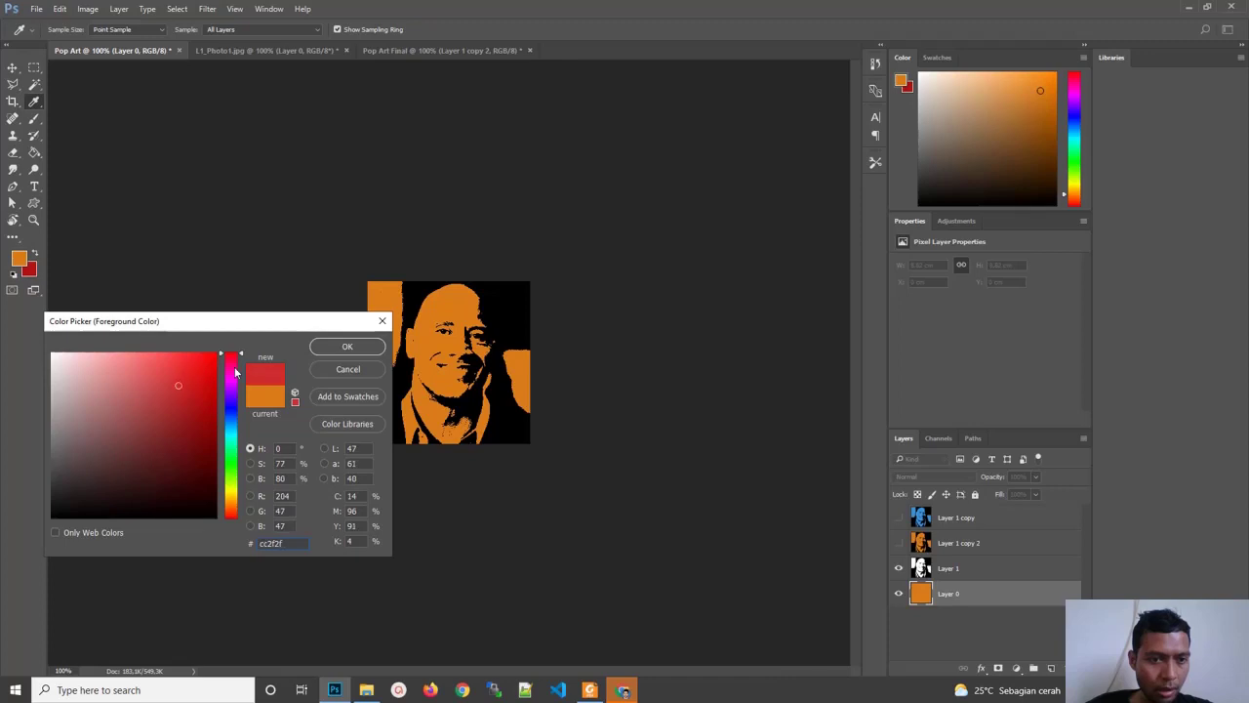
{"action": "left_click", "coordinate": [341, 349]}
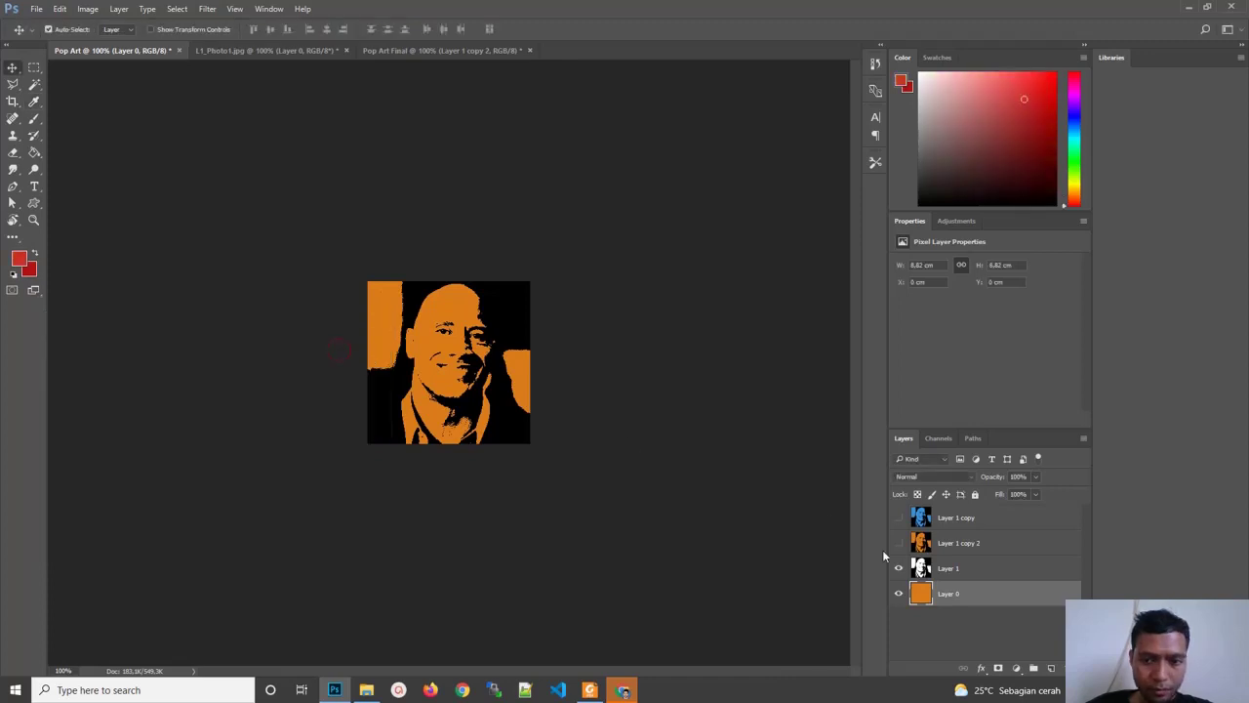
{"action": "left_click", "coordinate": [34, 153]}
{"action": "left_click", "coordinate": [456, 354]}
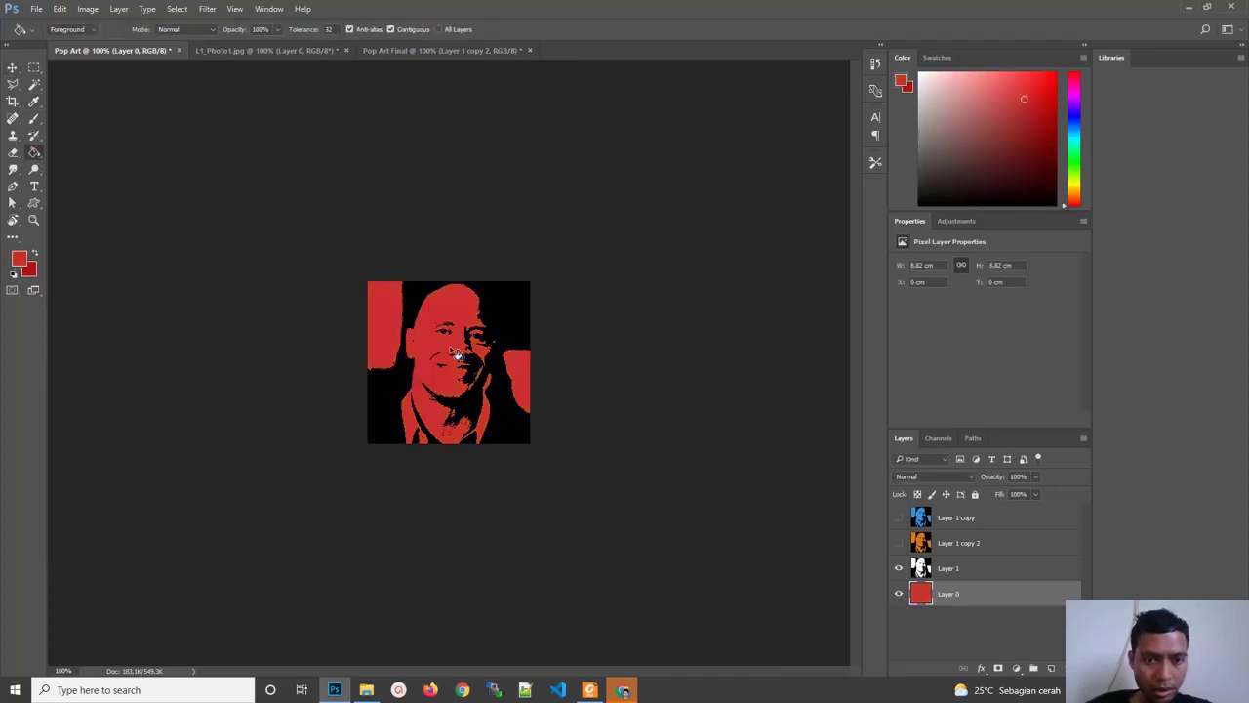
Duplicate Layer 1 and Layer 0 and merge the copies into Layer 1 copy 3
{"action": "left_click", "coordinate": [991, 571]}
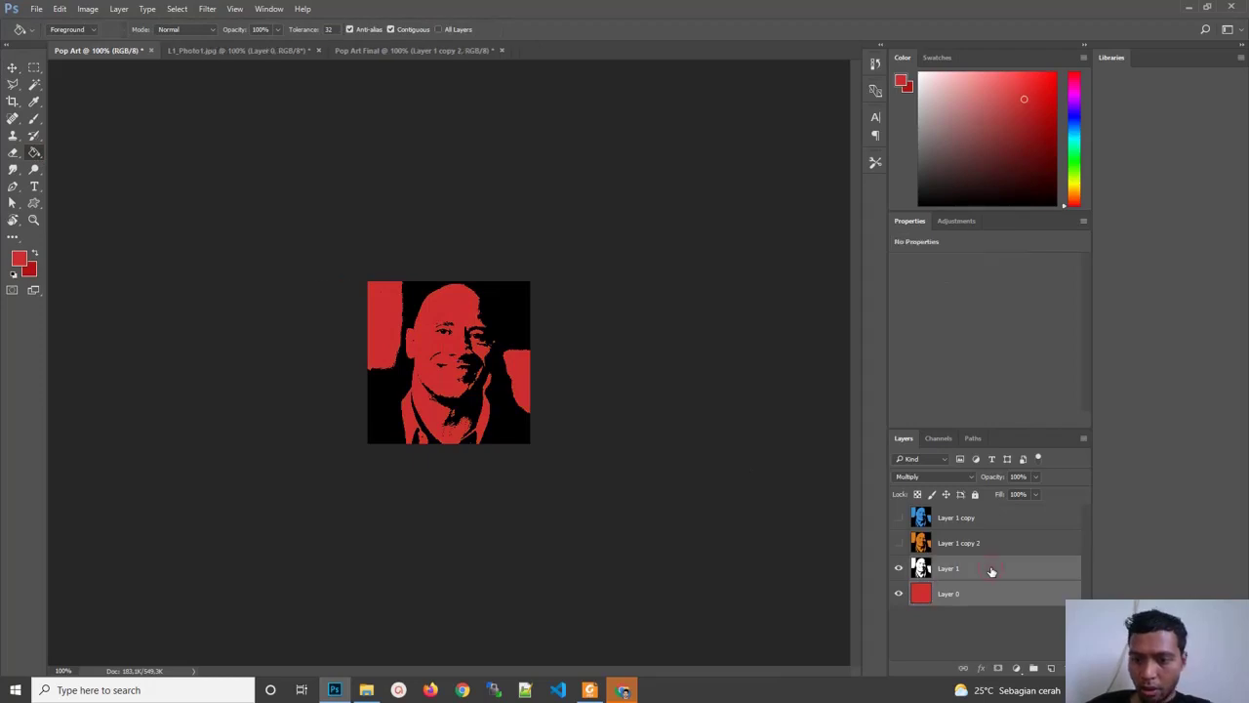
{"action": "right_click", "coordinate": [991, 571]}
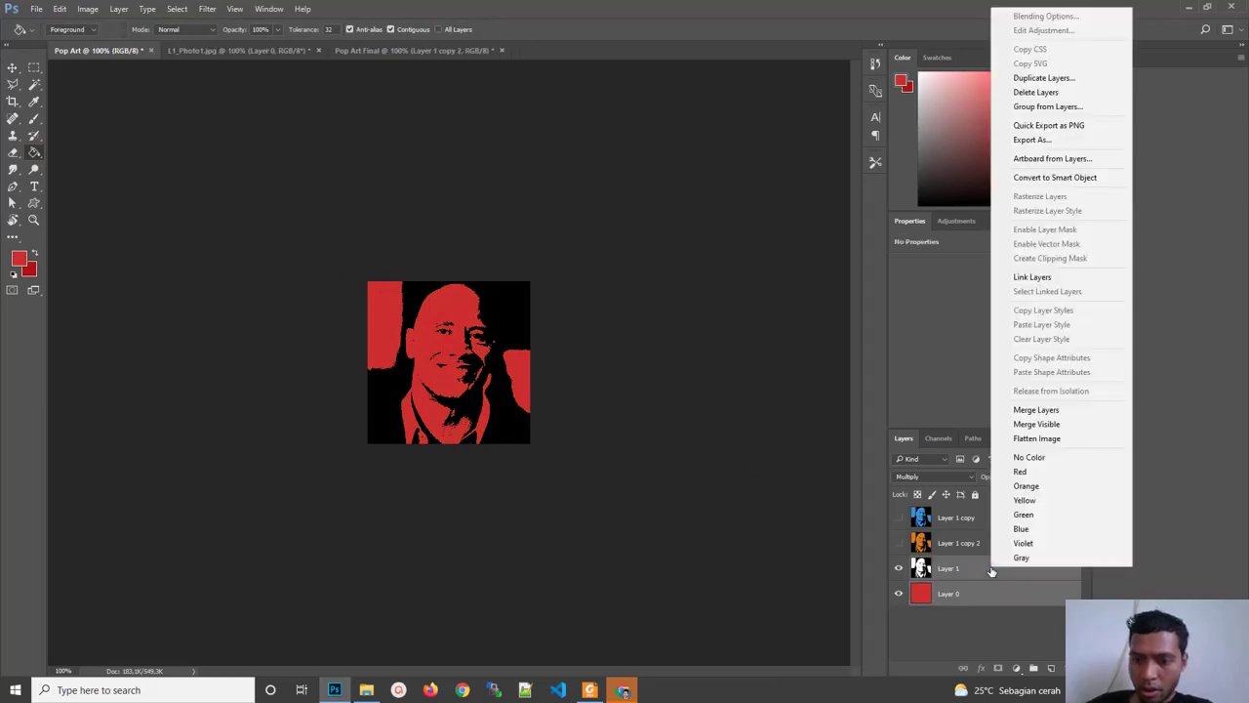
{"action": "left_click", "coordinate": [1035, 77]}
{"action": "left_click", "coordinate": [737, 211]}
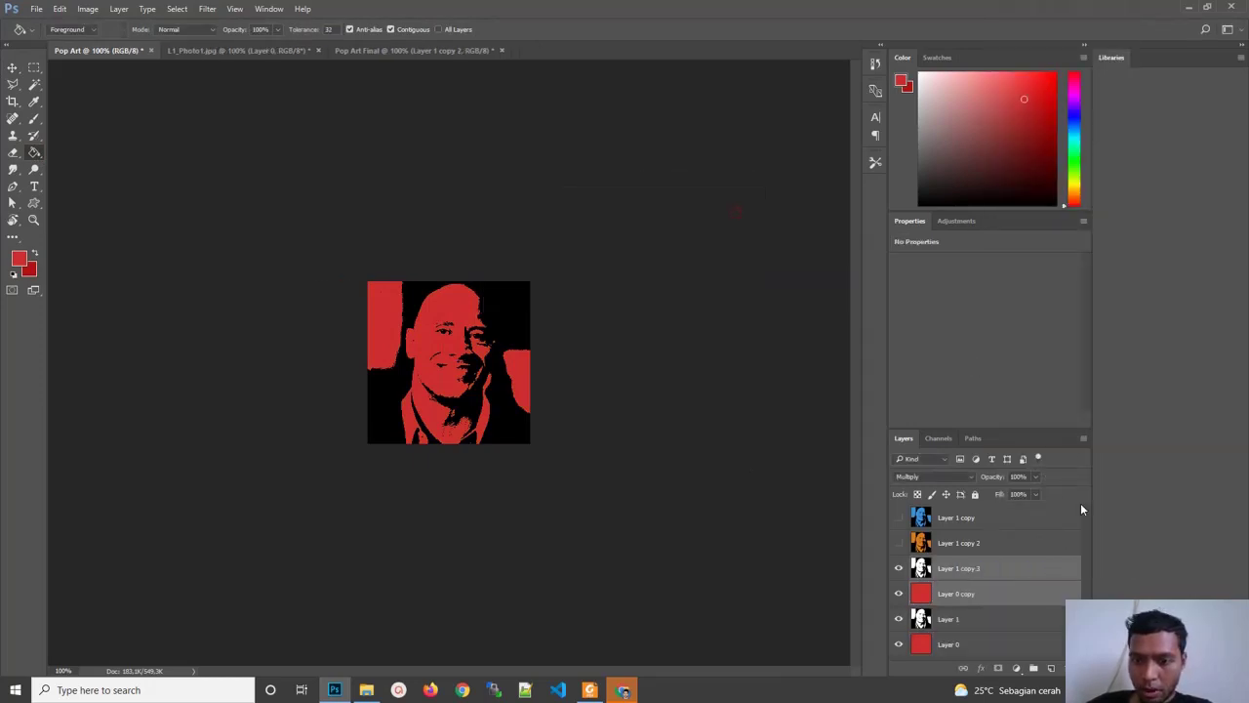
{"action": "right_click", "coordinate": [1030, 578]}
{"action": "left_click", "coordinate": [1061, 416]}
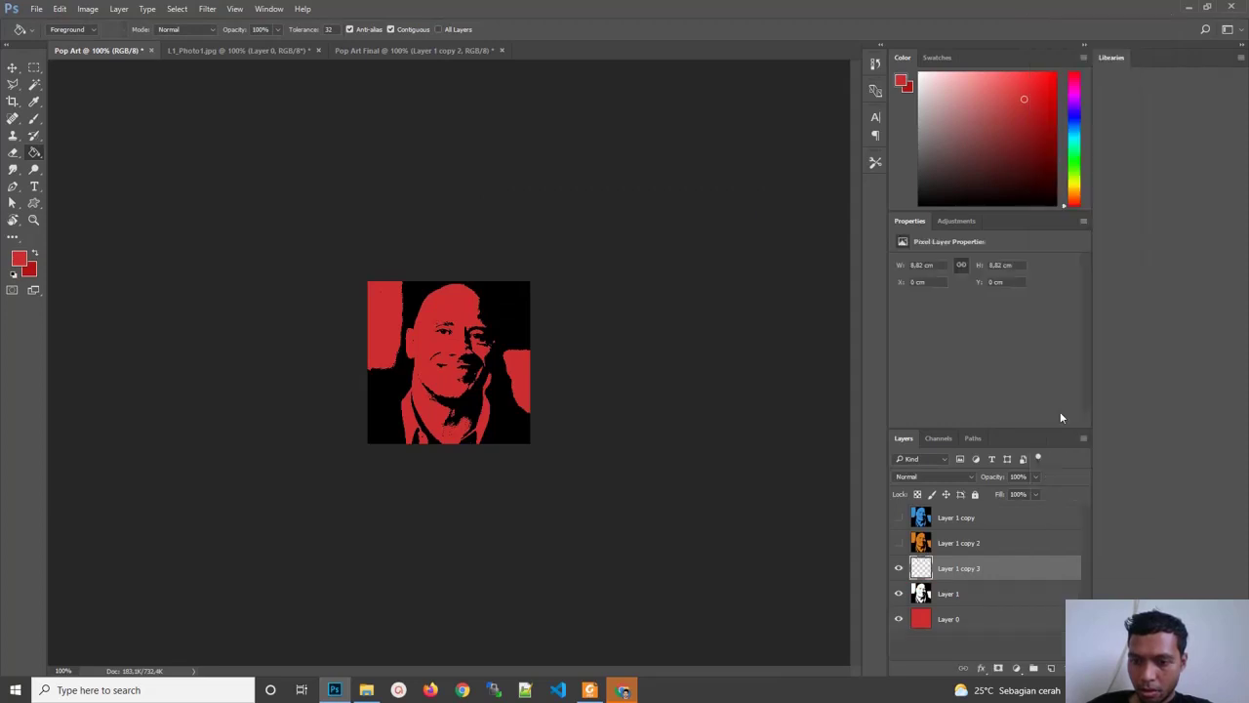
{"action": "left_click", "coordinate": [13, 67]}
Drag Layer 1 copy 3 into Pop Art Final's bottom-left quarter, then return to Pop Art
{"action": "mouse_move", "coordinate": [478, 310]}
{"action": "left_mouse_down"}
{"action": "mouse_move", "coordinate": [507, 223]}
{"action": "mouse_move", "coordinate": [417, 402]}
{"action": "left_mouse_up"}
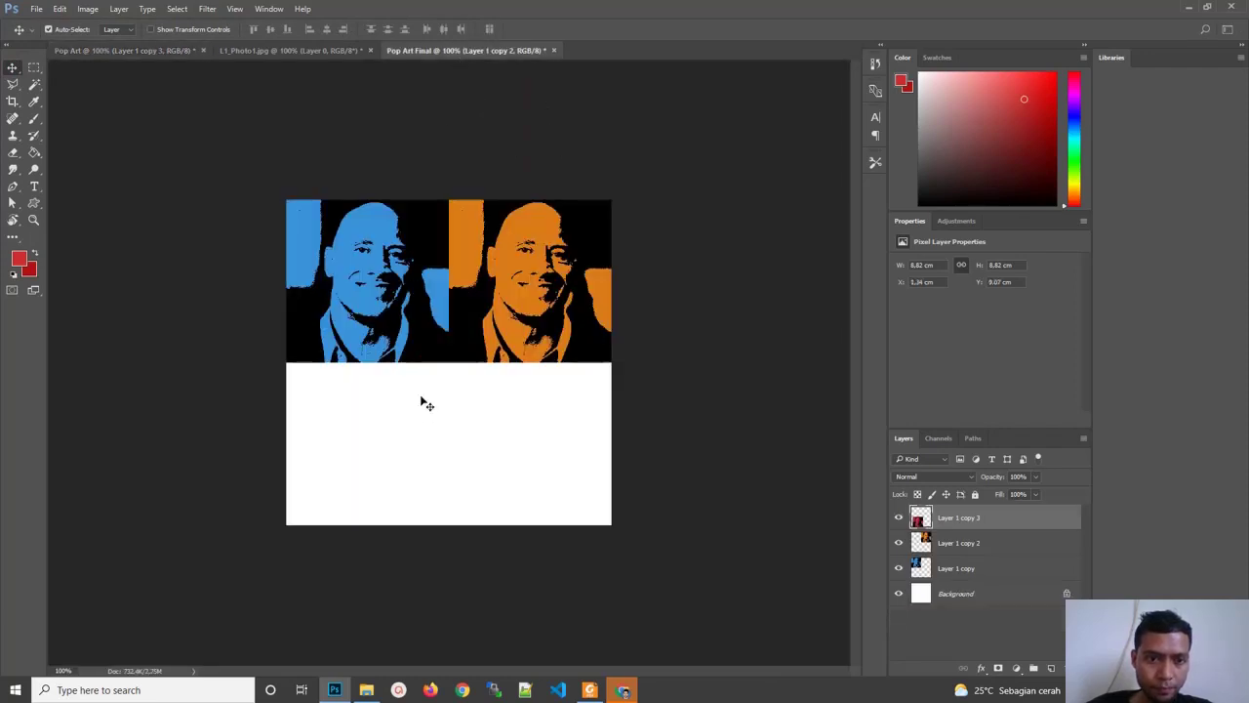
{"action": "left_click_drag", "start_coordinate": [423, 401], "coordinate": [420, 402]}
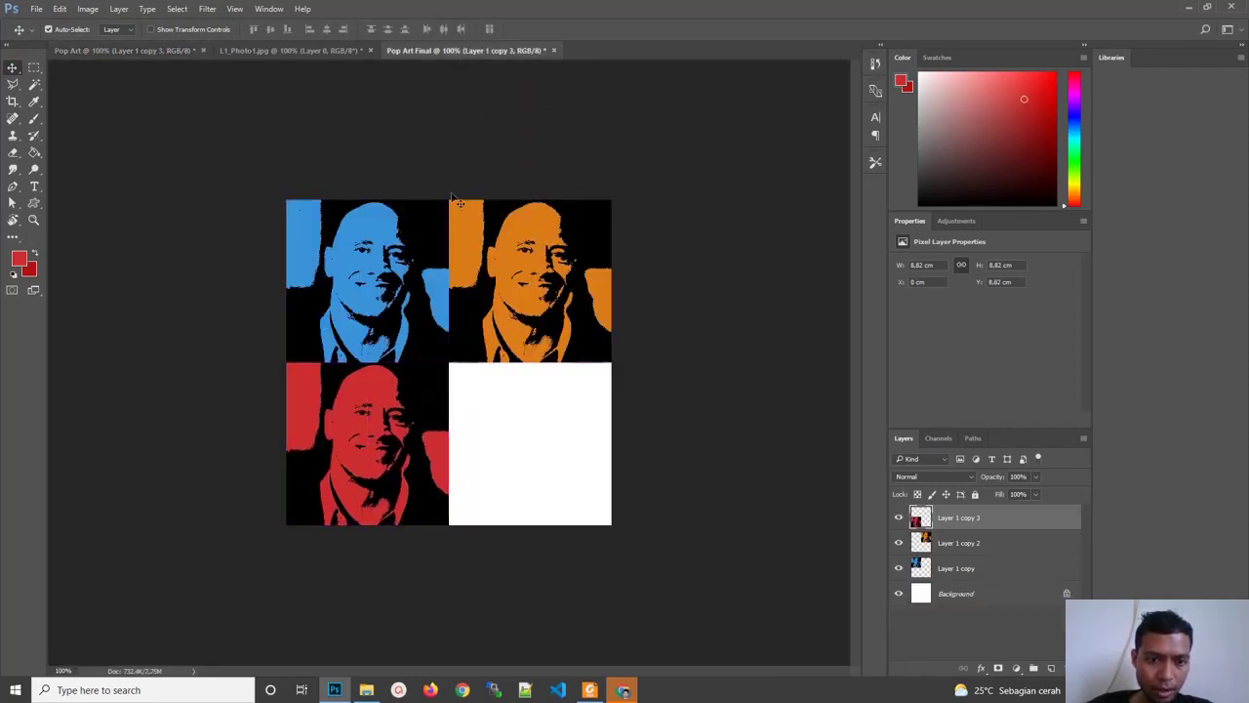
{"action": "left_click", "coordinate": [131, 51]}
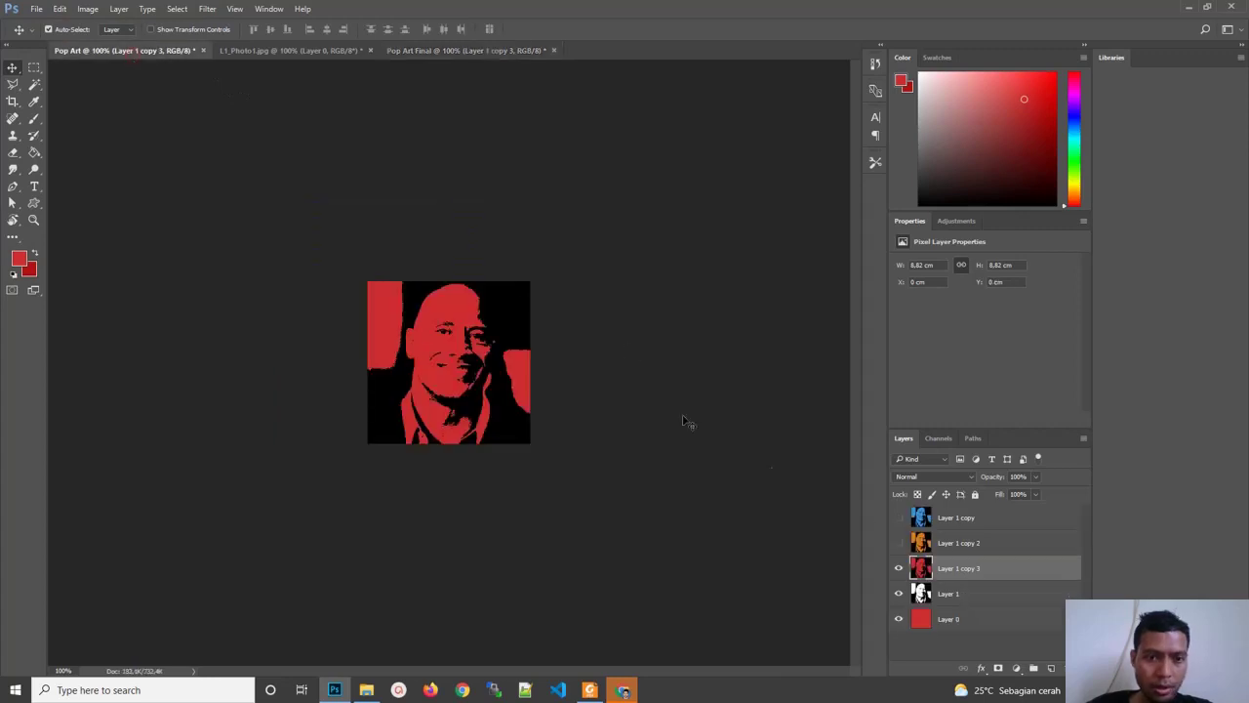
Fill Layer 0 with green using the Paint Bucket
{"action": "left_click", "coordinate": [963, 596]}
{"action": "left_click", "coordinate": [958, 620]}
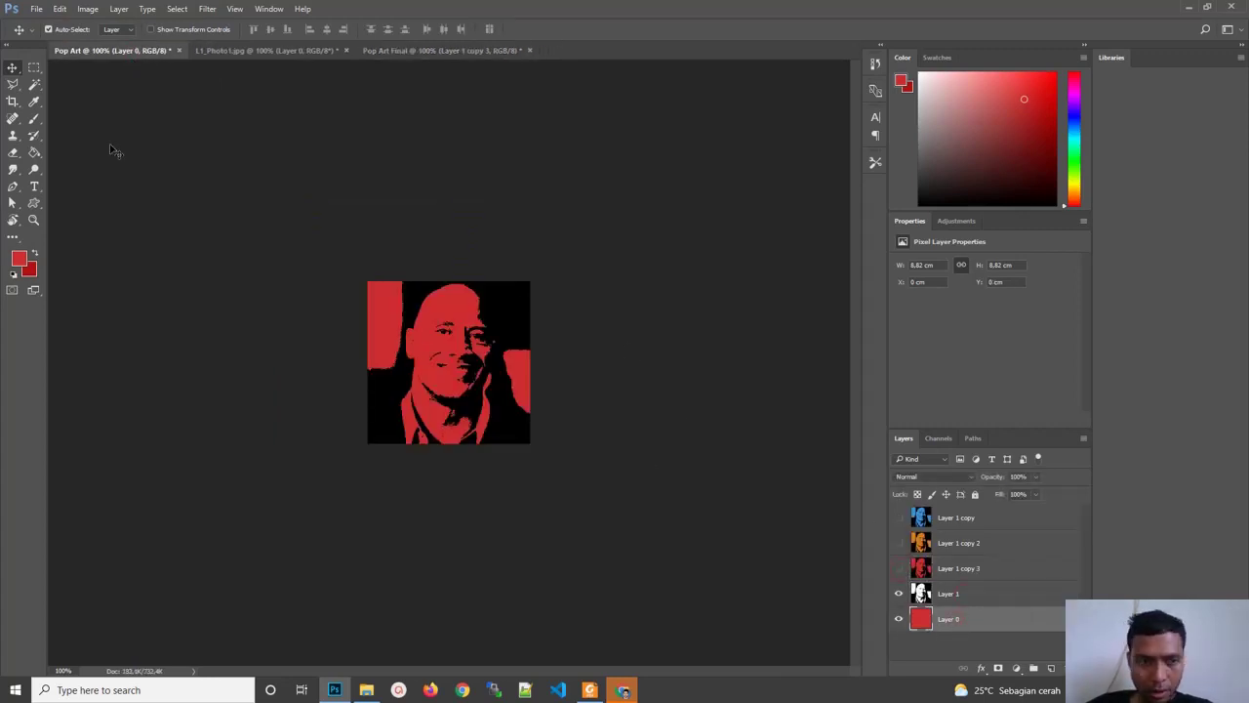
{"action": "left_click", "coordinate": [19, 259]}
{"action": "left_click", "coordinate": [234, 466]}
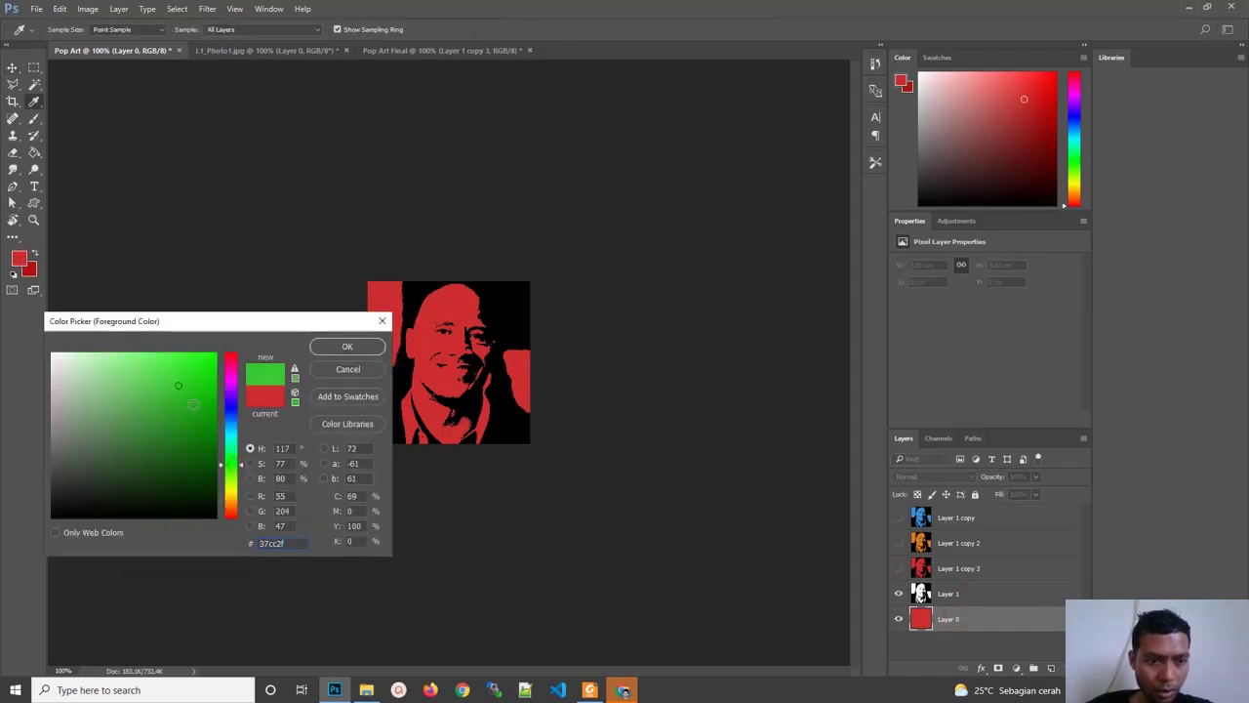
{"action": "left_click", "coordinate": [347, 348]}
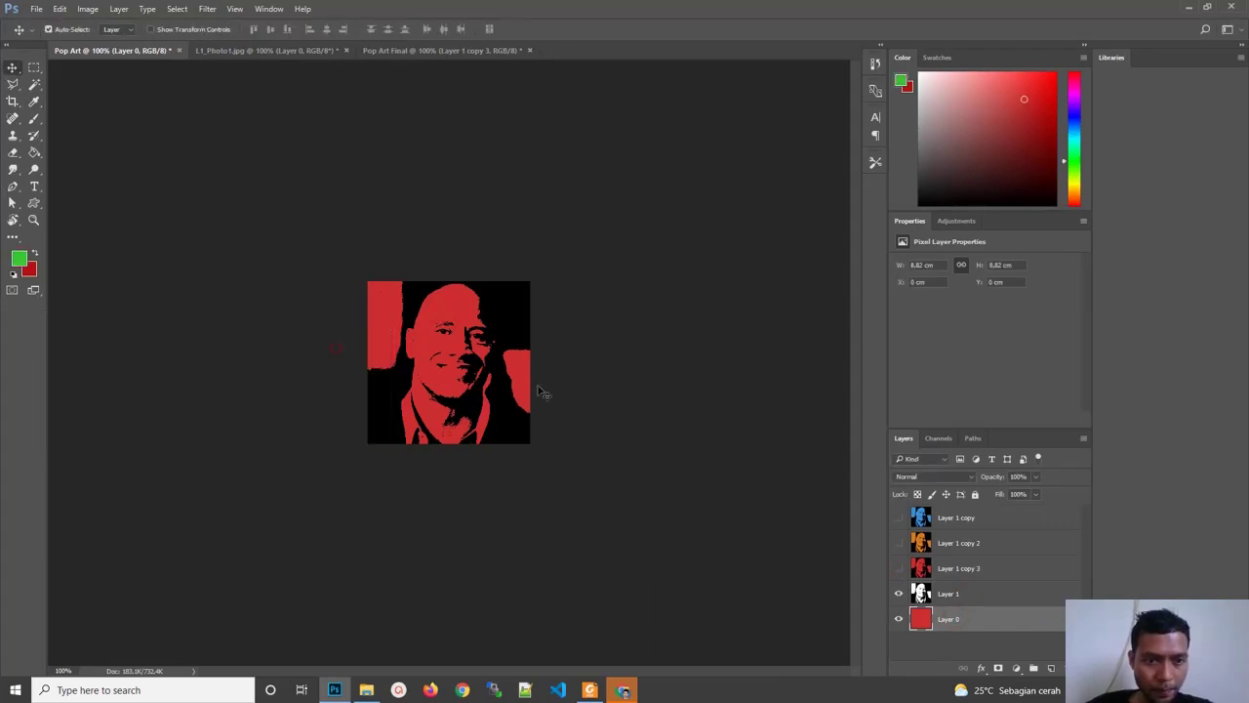
{"action": "left_click", "coordinate": [35, 153]}
{"action": "left_click", "coordinate": [440, 339]}
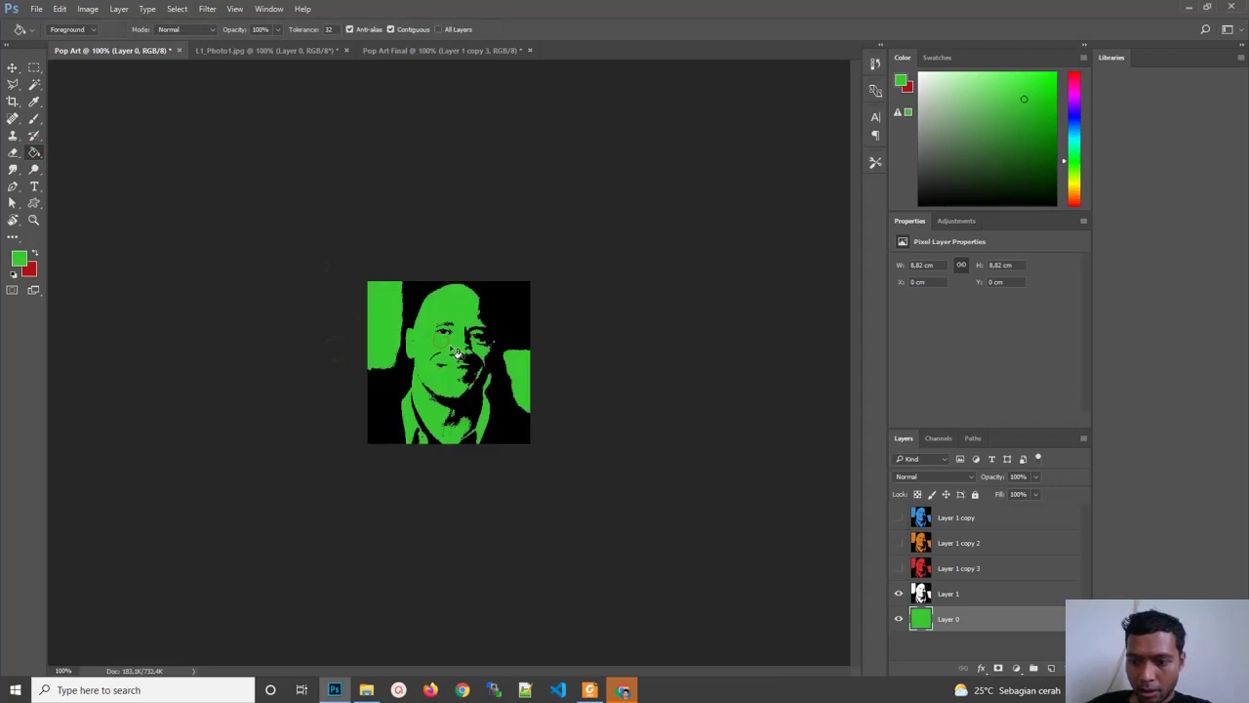
Duplicate Layer 1 and Layer 0 and merge the copies into Layer 1 copy 4
{"action": "left_click", "coordinate": [999, 601], "text": "shift"}
{"action": "right_click", "coordinate": [1000, 599]}
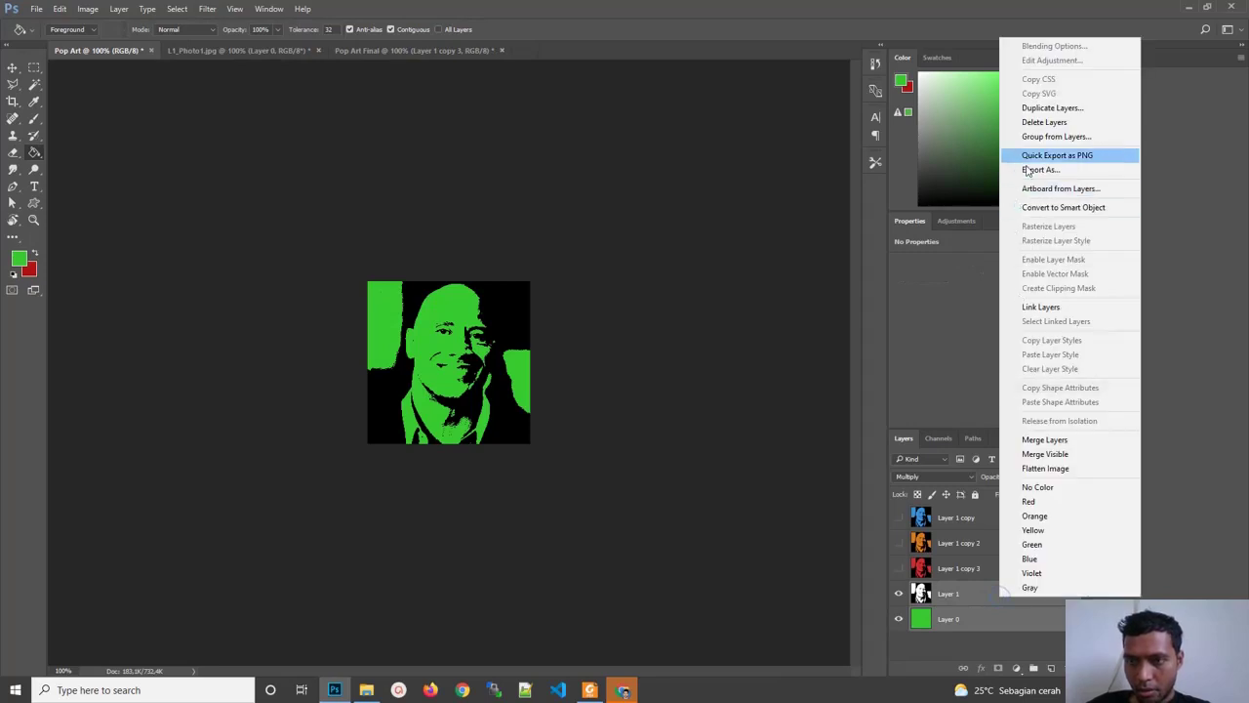
{"action": "left_click", "coordinate": [1066, 110]}
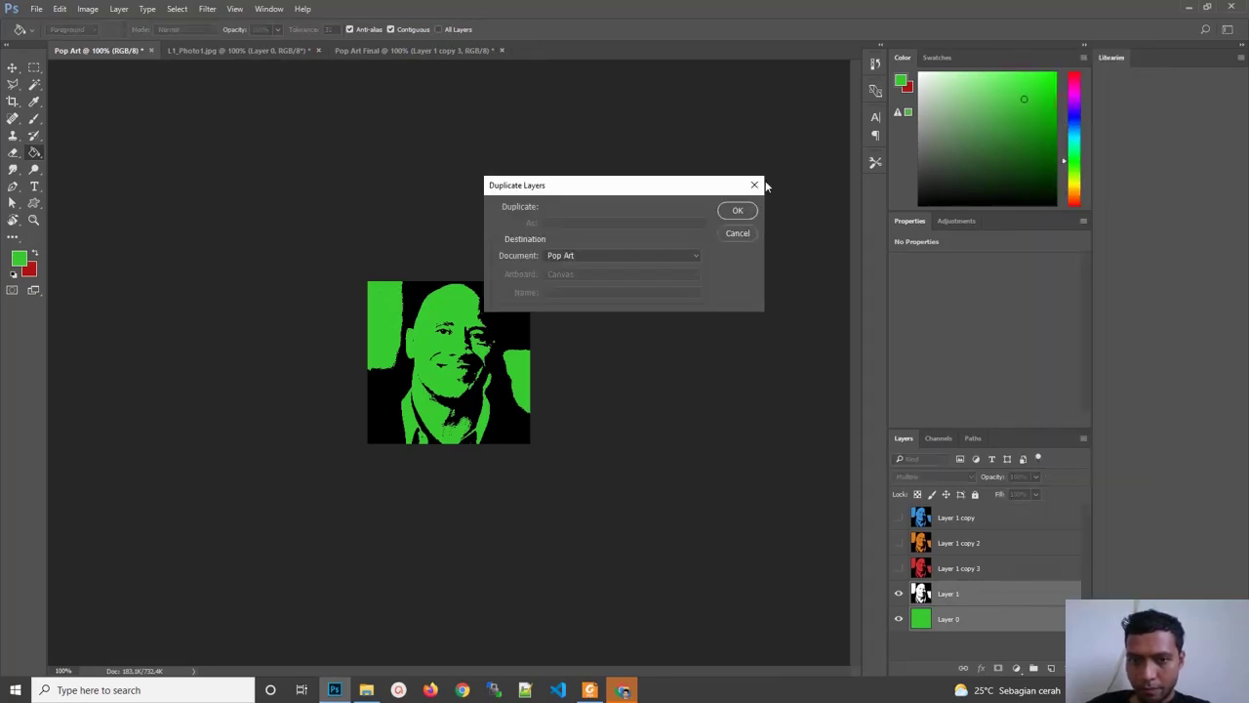
{"action": "left_click", "coordinate": [737, 210]}
{"action": "right_click", "coordinate": [1026, 597]}
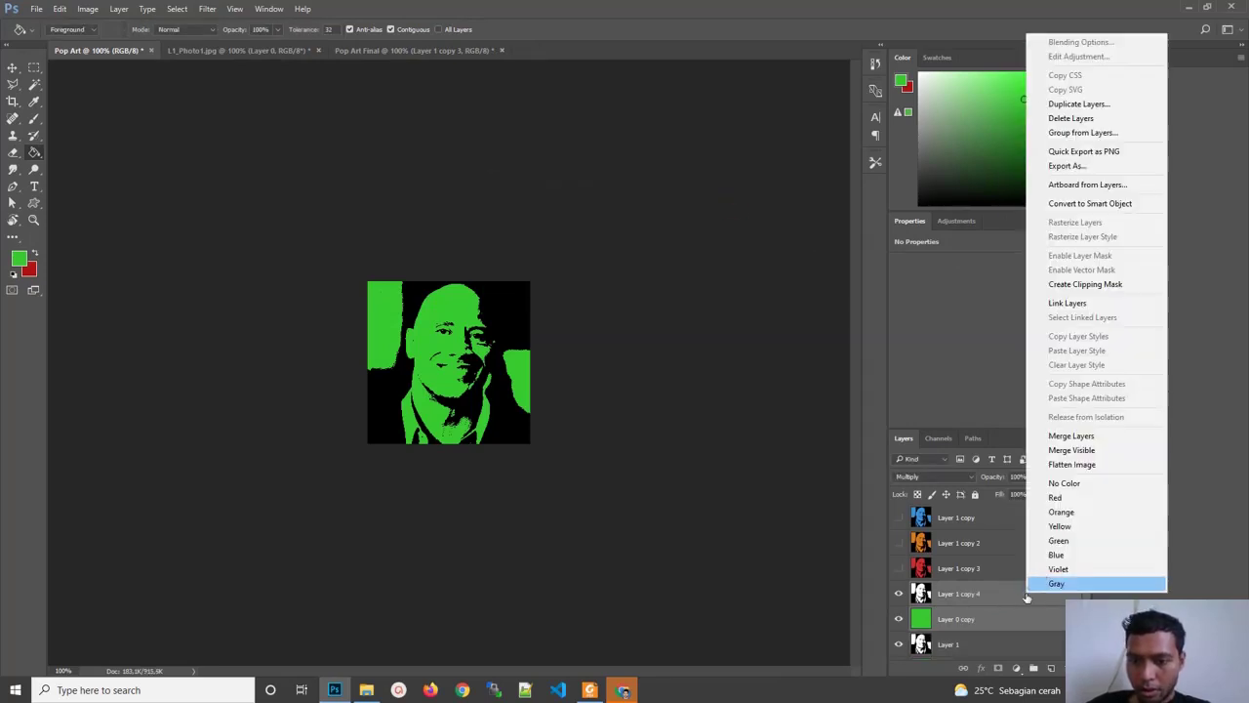
{"action": "left_click", "coordinate": [1071, 436]}
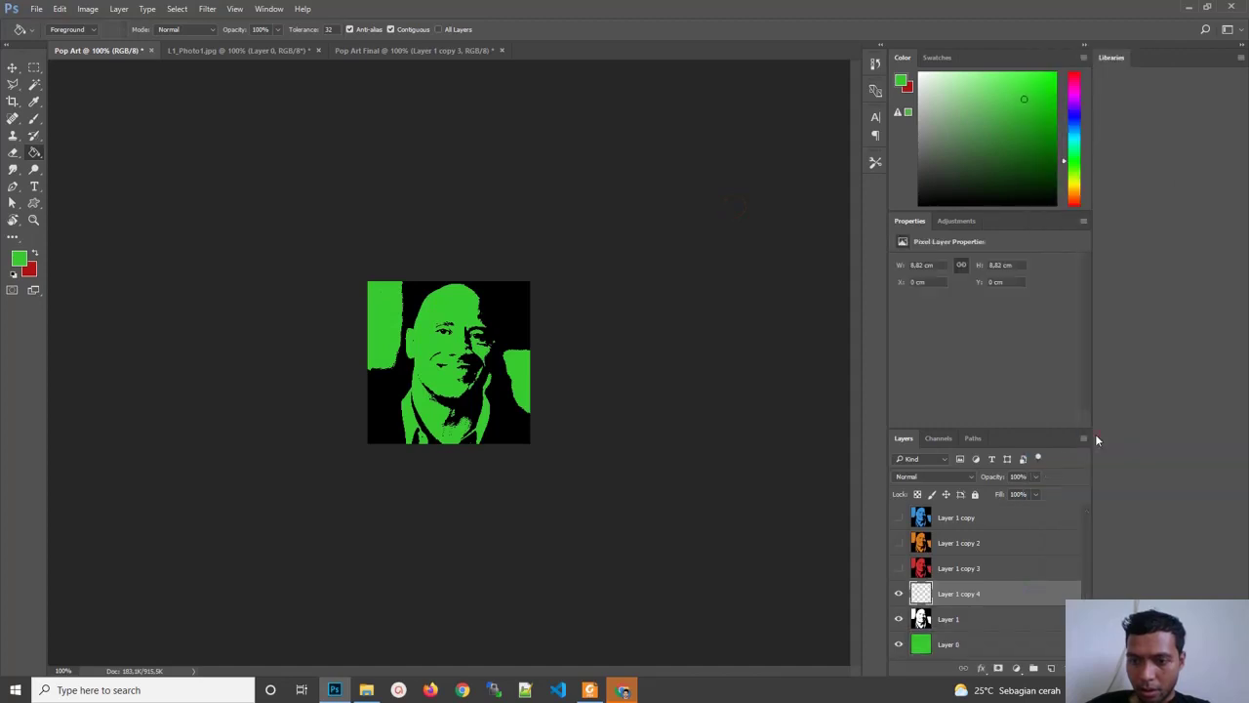
{"action": "left_click", "coordinate": [12, 68]}
Drag Layer 1 copy 4 into Pop Art Final's empty bottom-right quarter
{"action": "left_click_drag", "start_coordinate": [433, 336], "coordinate": [454, 56]}
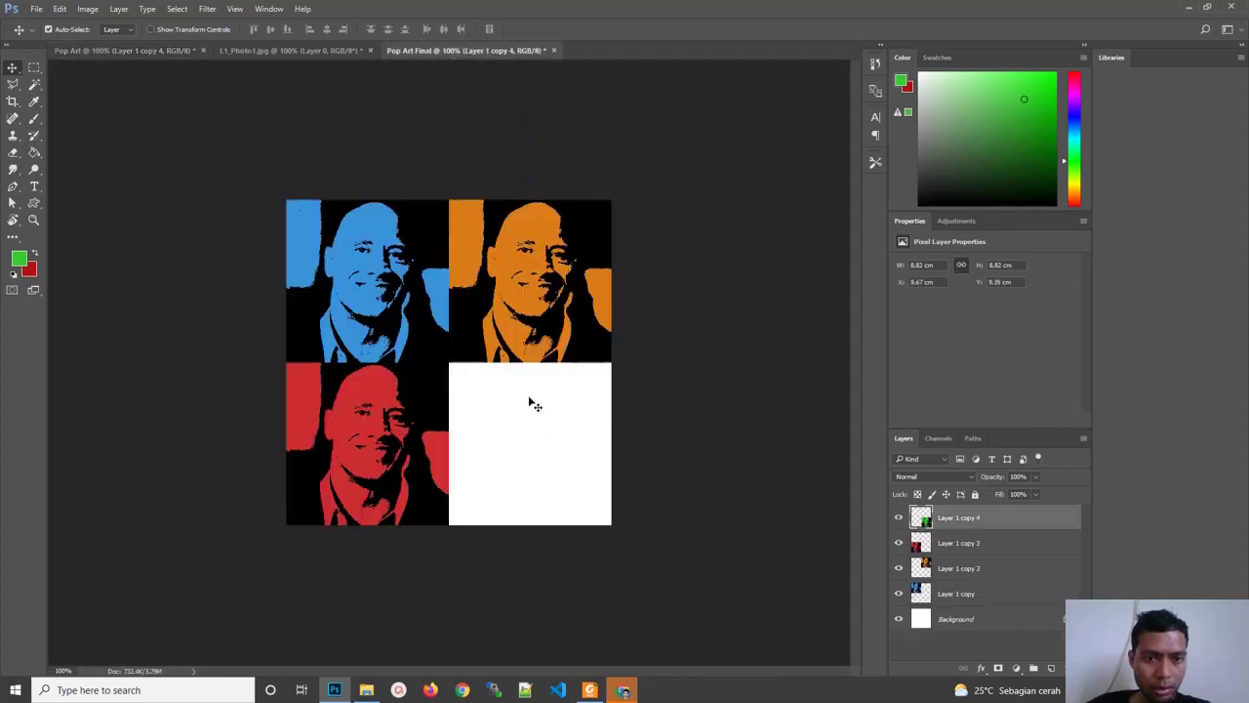
{"action": "left_click_drag", "start_coordinate": [453, 57], "coordinate": [510, 404]}
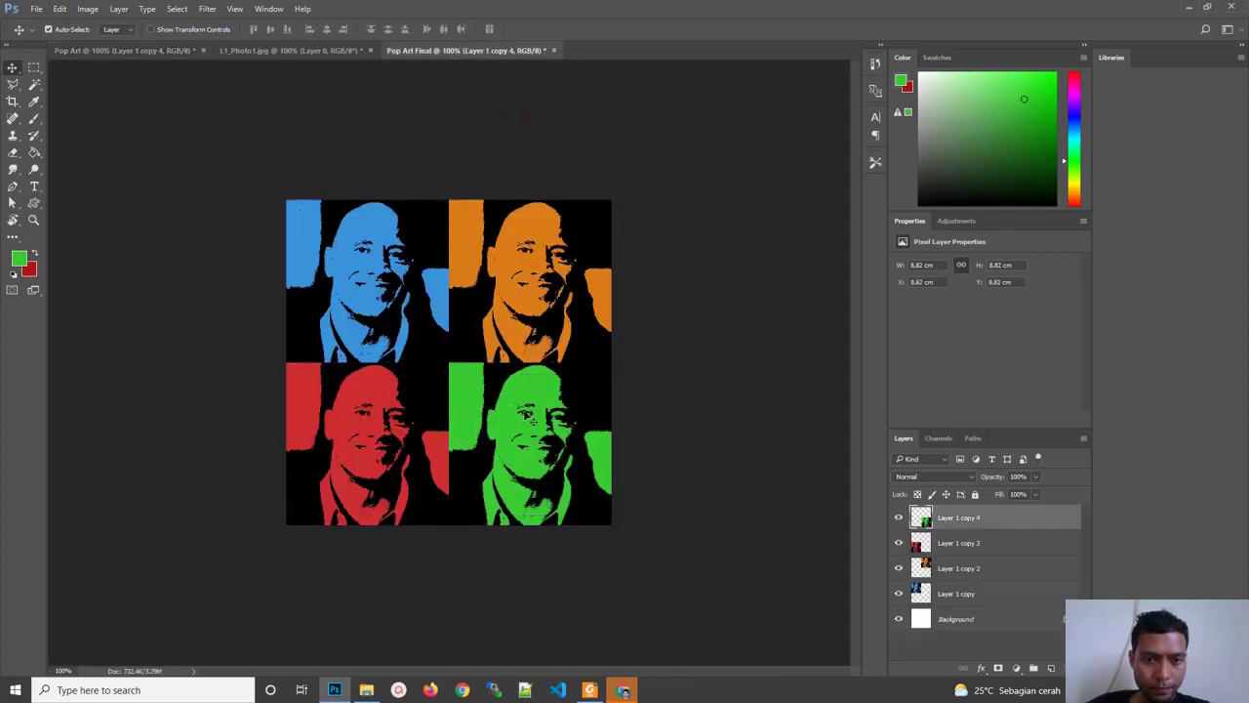